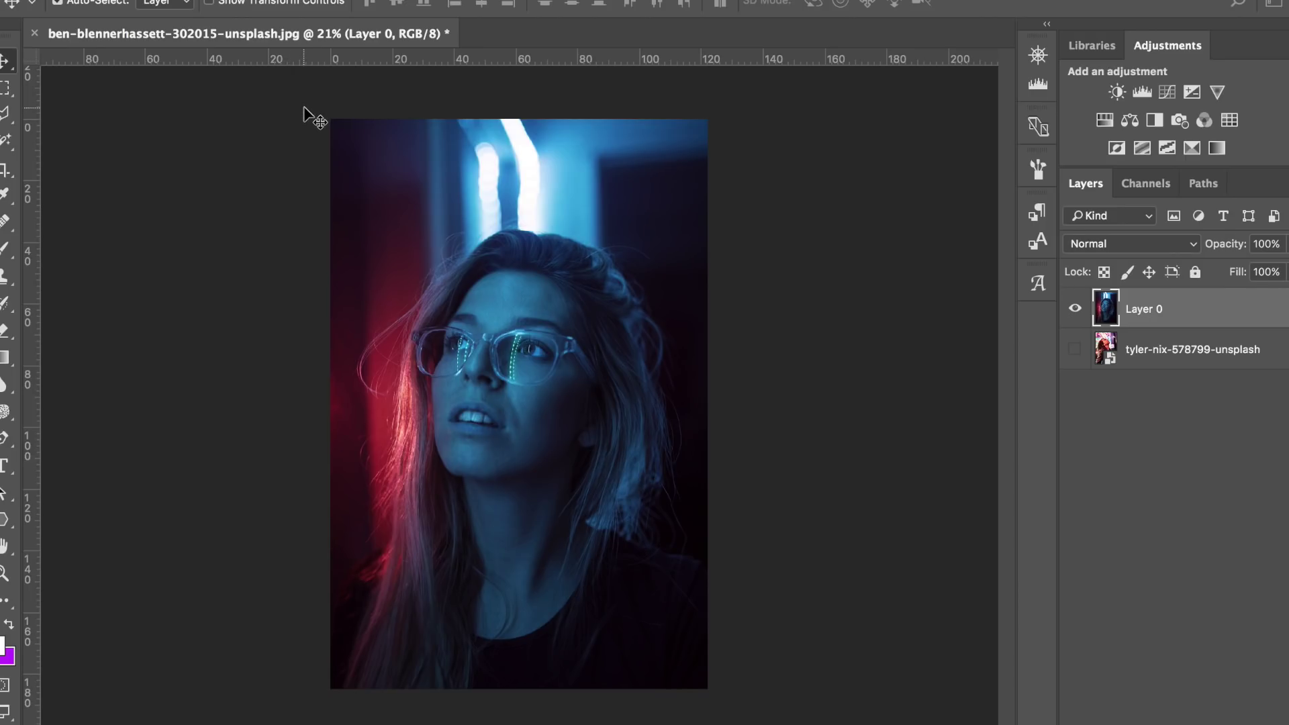
- Switch to the browser and look through the preset packs and courses on the Matt 'n' Seb products page
left_click(196, 210)
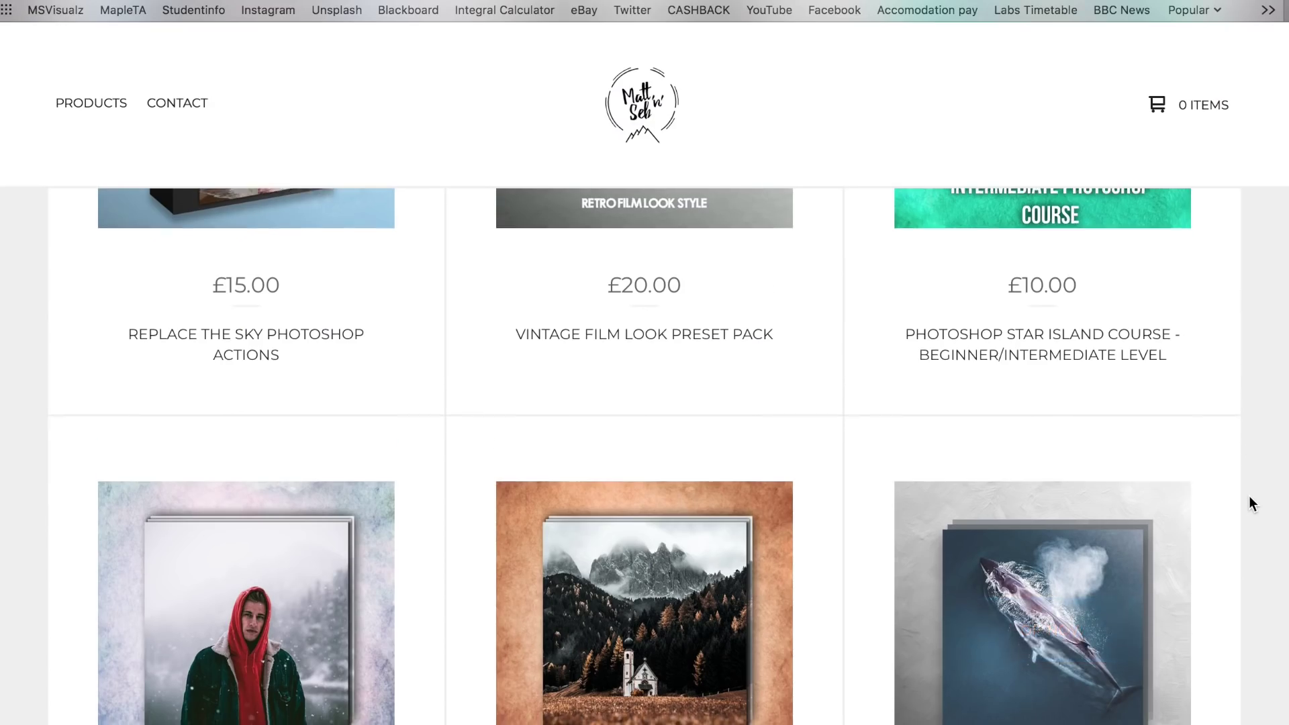
scroll(1249, 502, "down", 5)
scroll(1249, 495, "down", 10)
scroll(1249, 495, "up", 20)
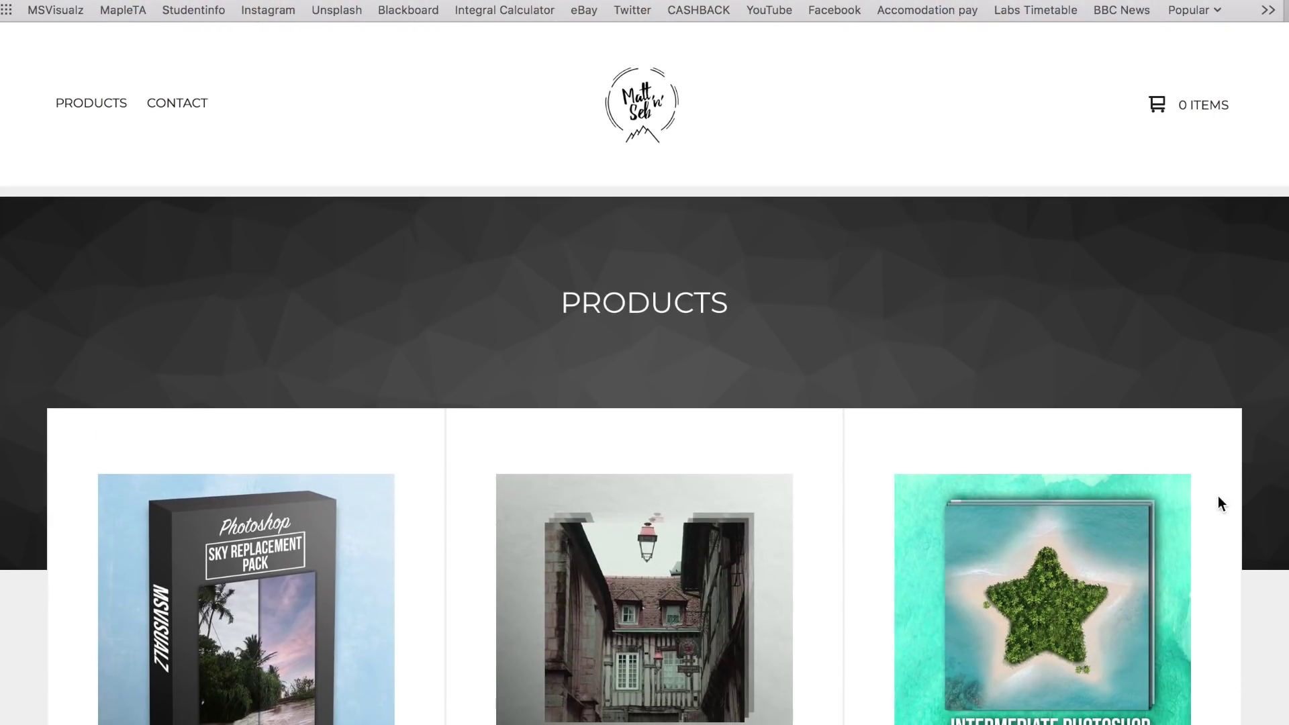
scroll(1218, 503, "down", 5)
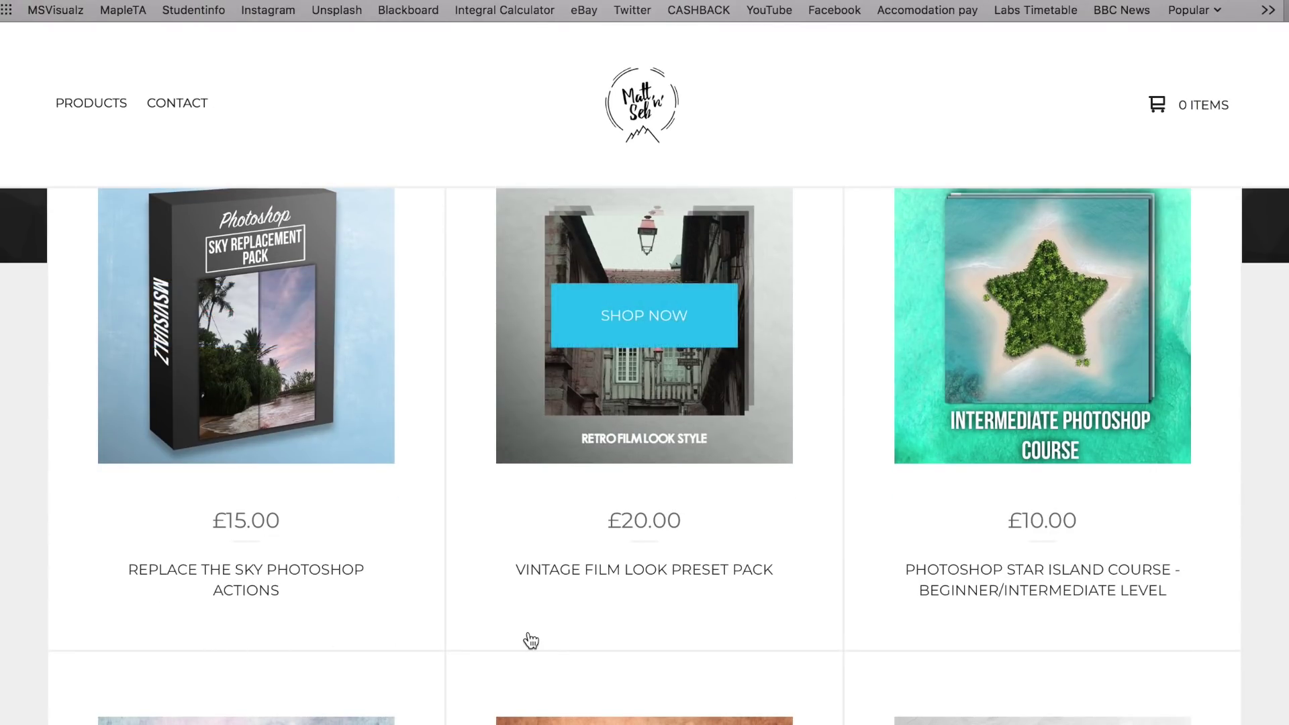
scroll(1250, 531, "up", 2)
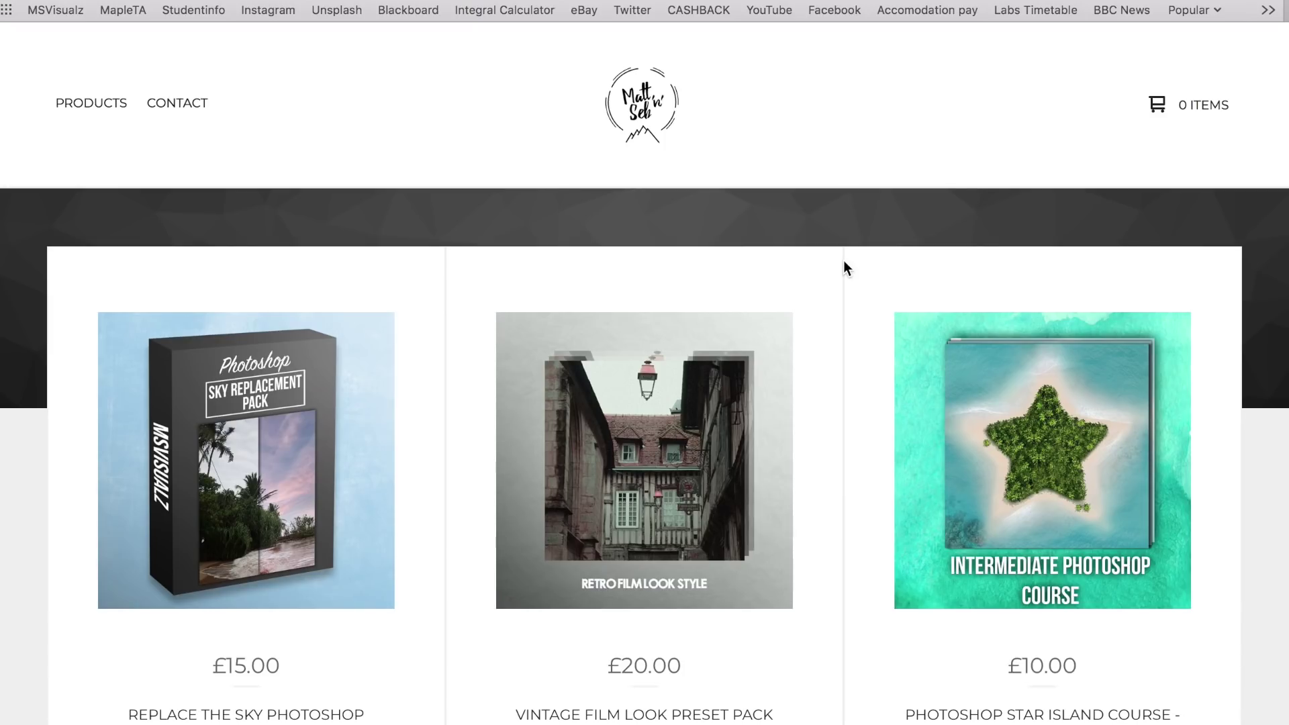
scroll(844, 258, "down", 2)
scroll(843, 256, "up", 1)
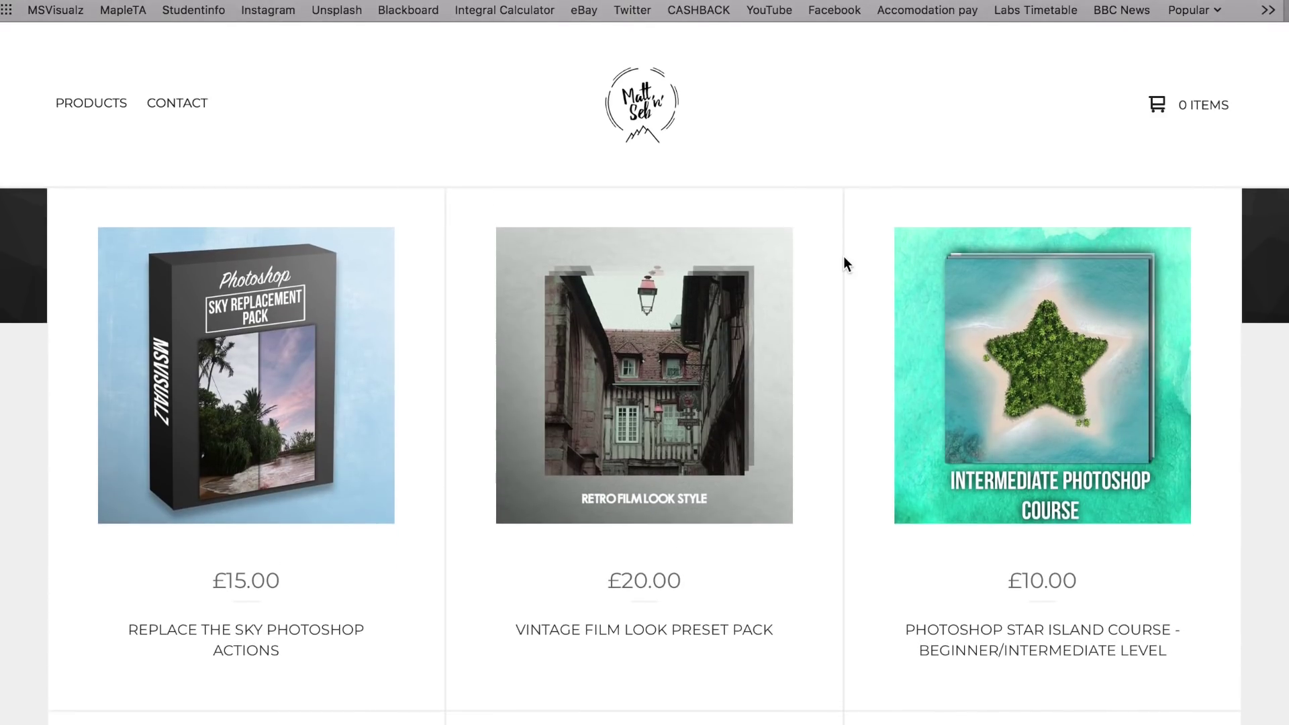
scroll(843, 255, "down", 1)
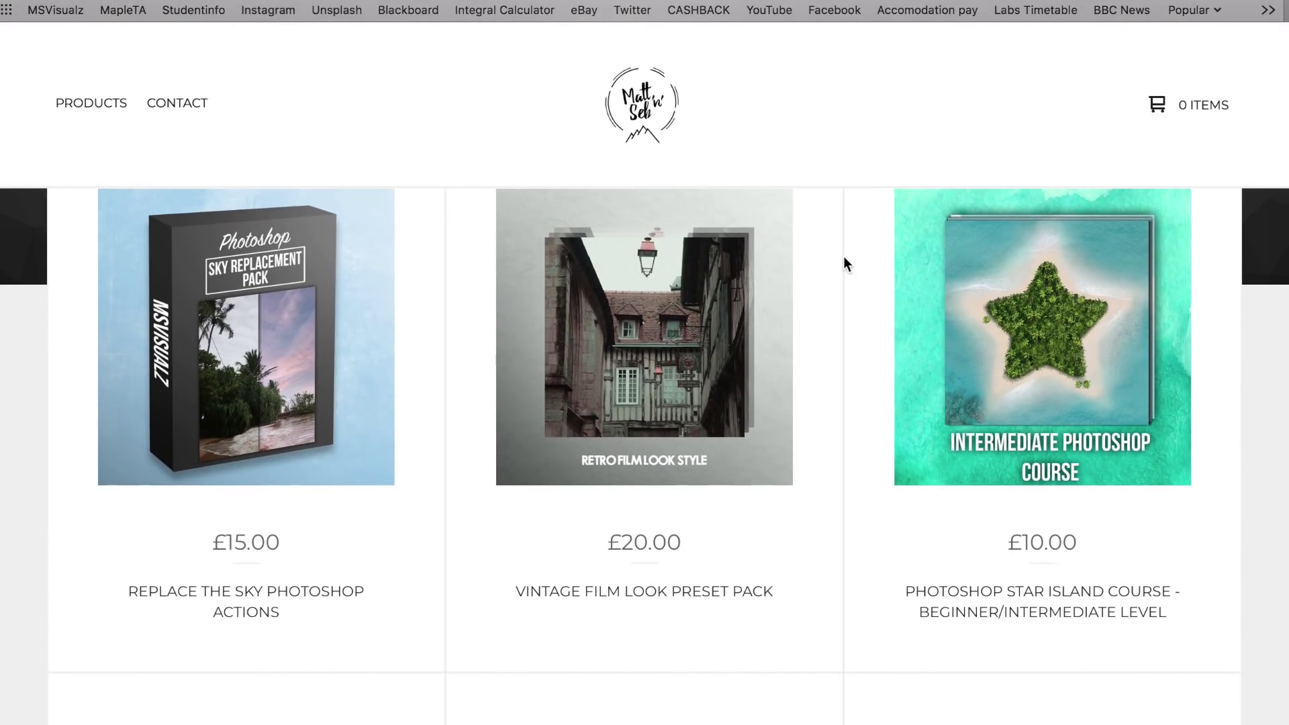
scroll(843, 256, "up", 1)
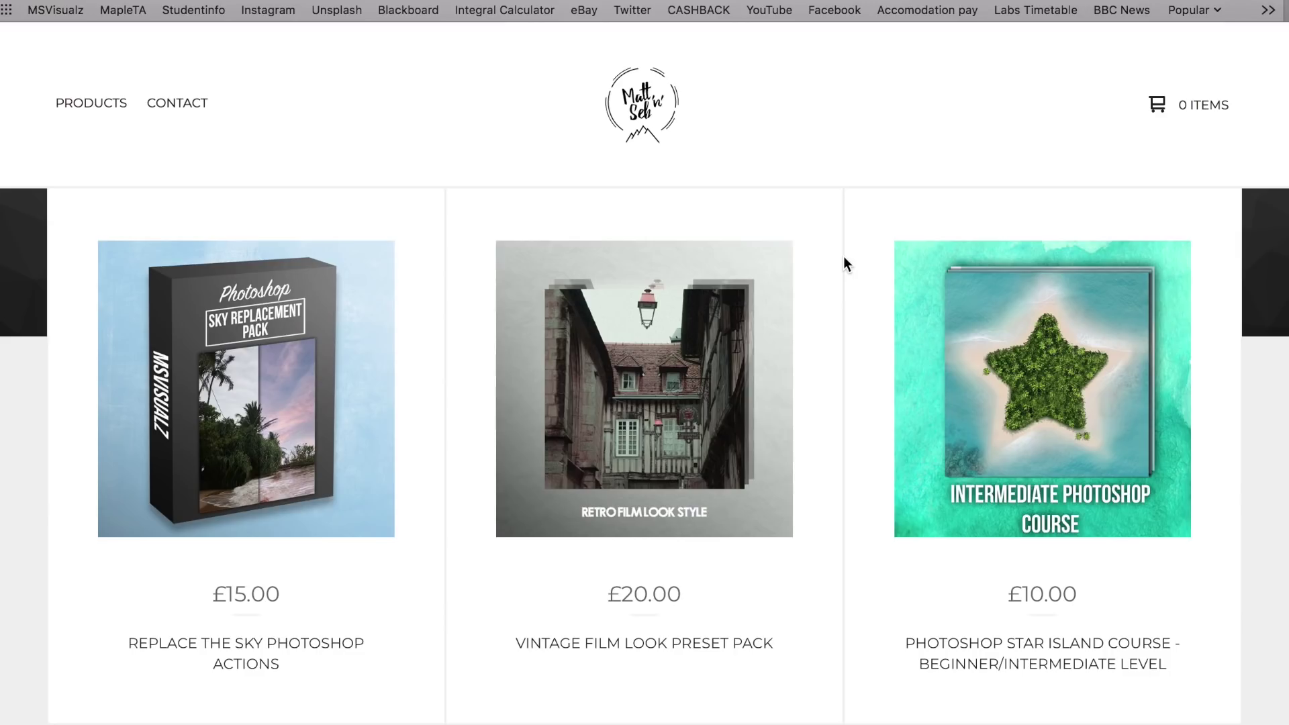
scroll(1259, 322, "down", 3)
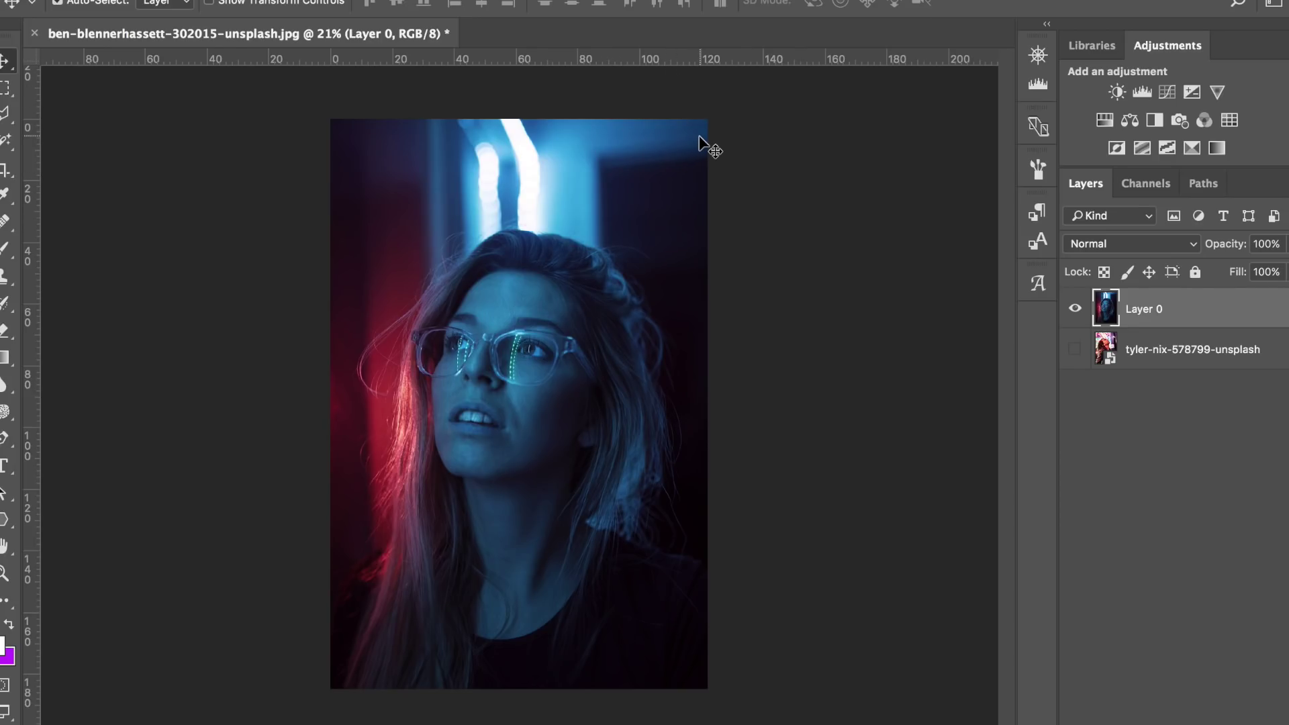
- Open the Actions panel, try running Preset 5 from the Brandon Woelfel action set, and close the panel
left_click(665, 0)
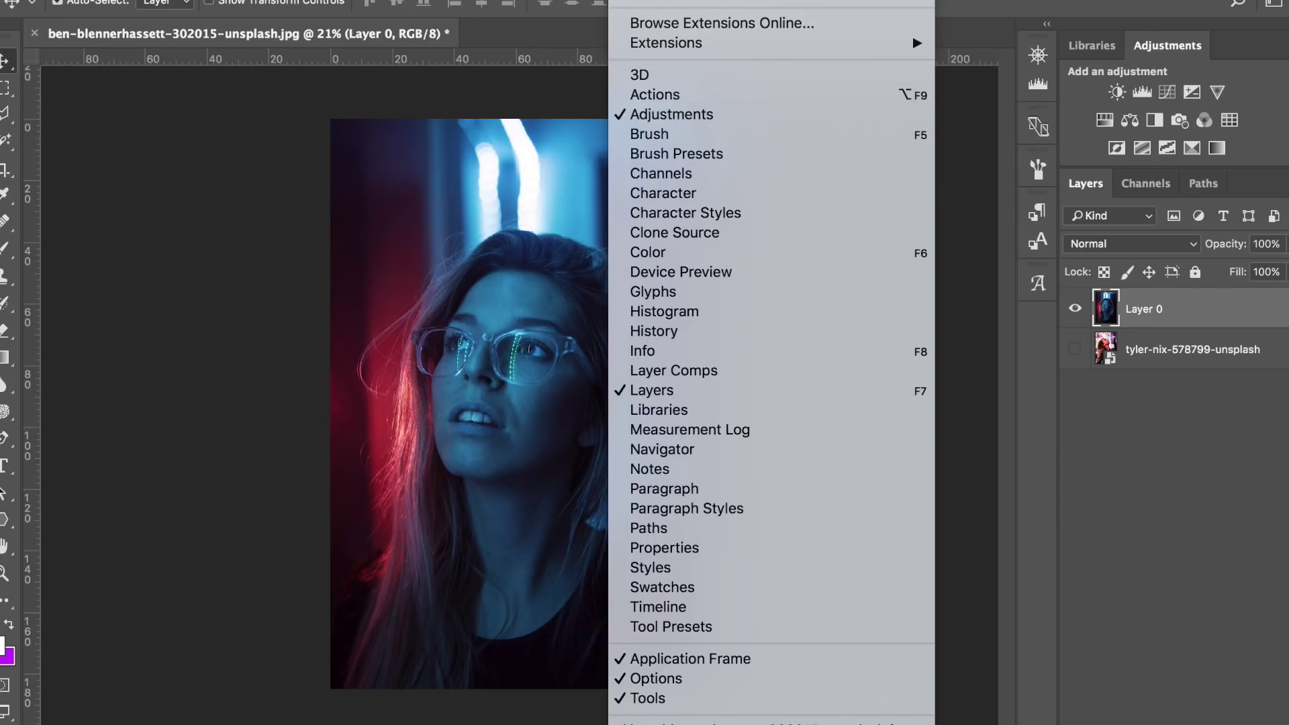
left_click(664, 104)
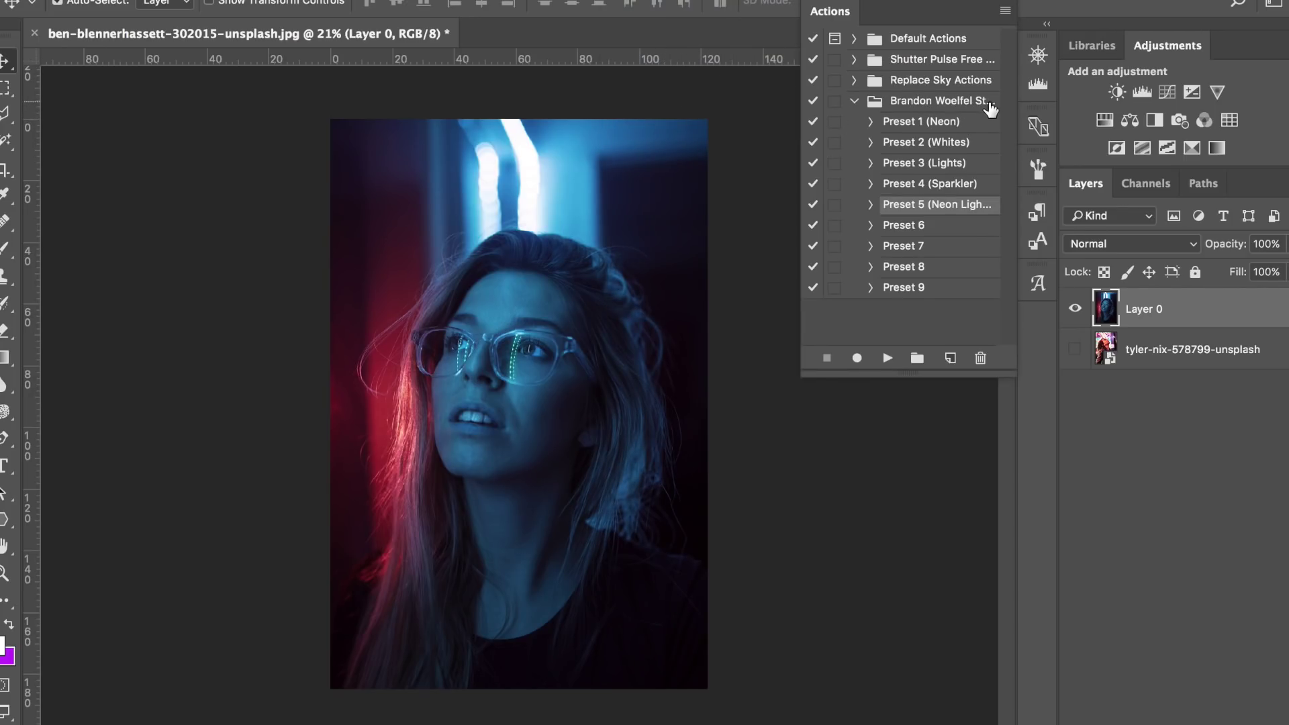
left_click(887, 359)
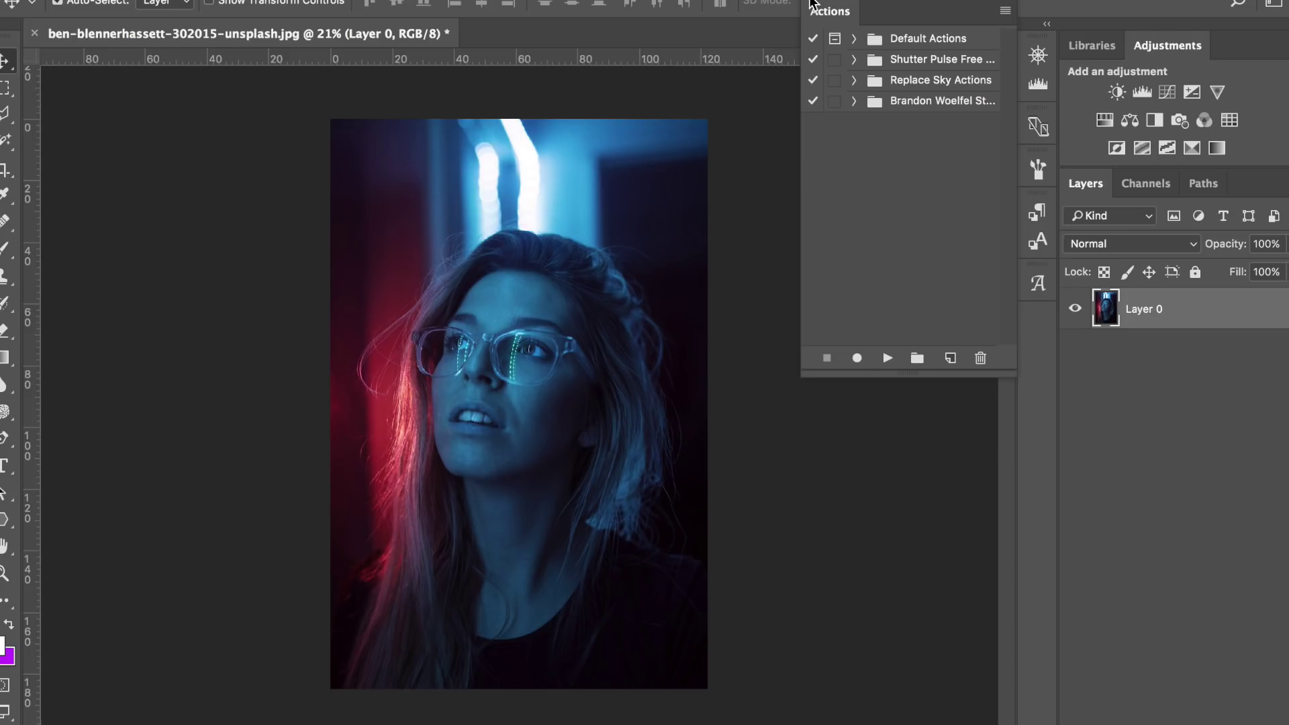
left_click(811, 7)
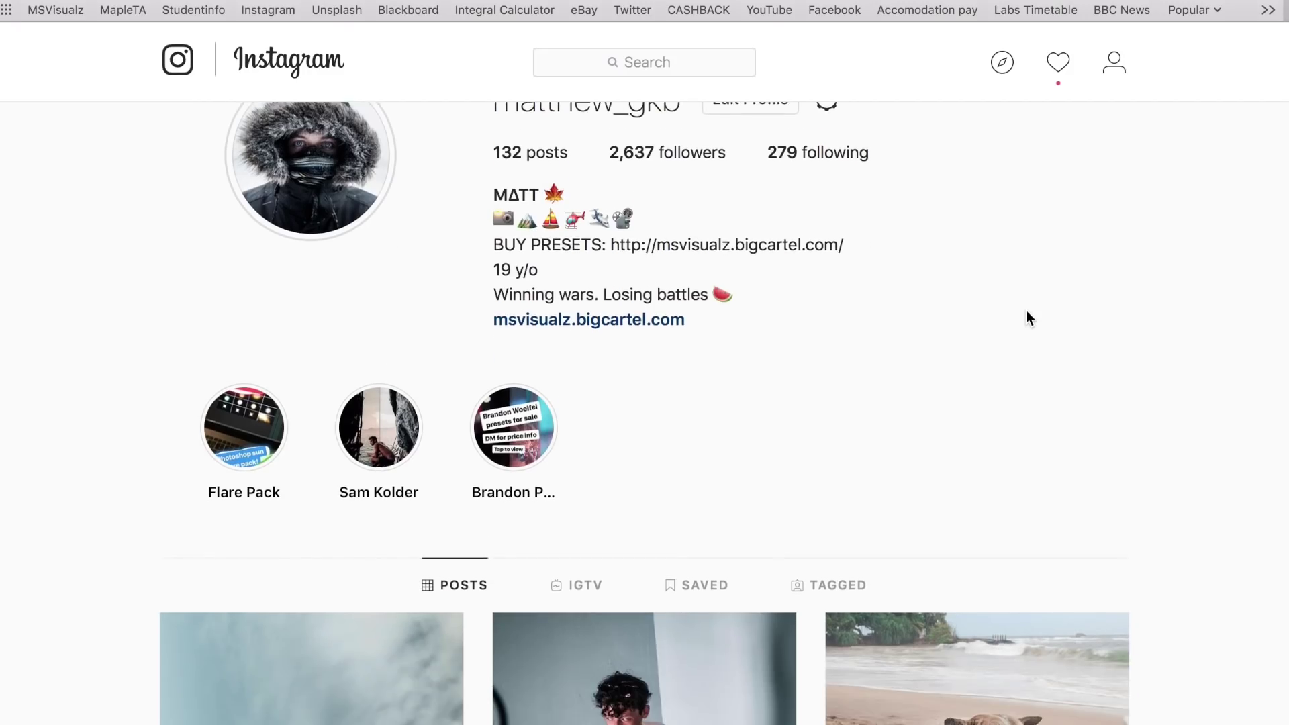
- Switch to the browser and view the bio, highlights and recent posts on the Instagram profile page
scroll(1027, 315, "down", 1)
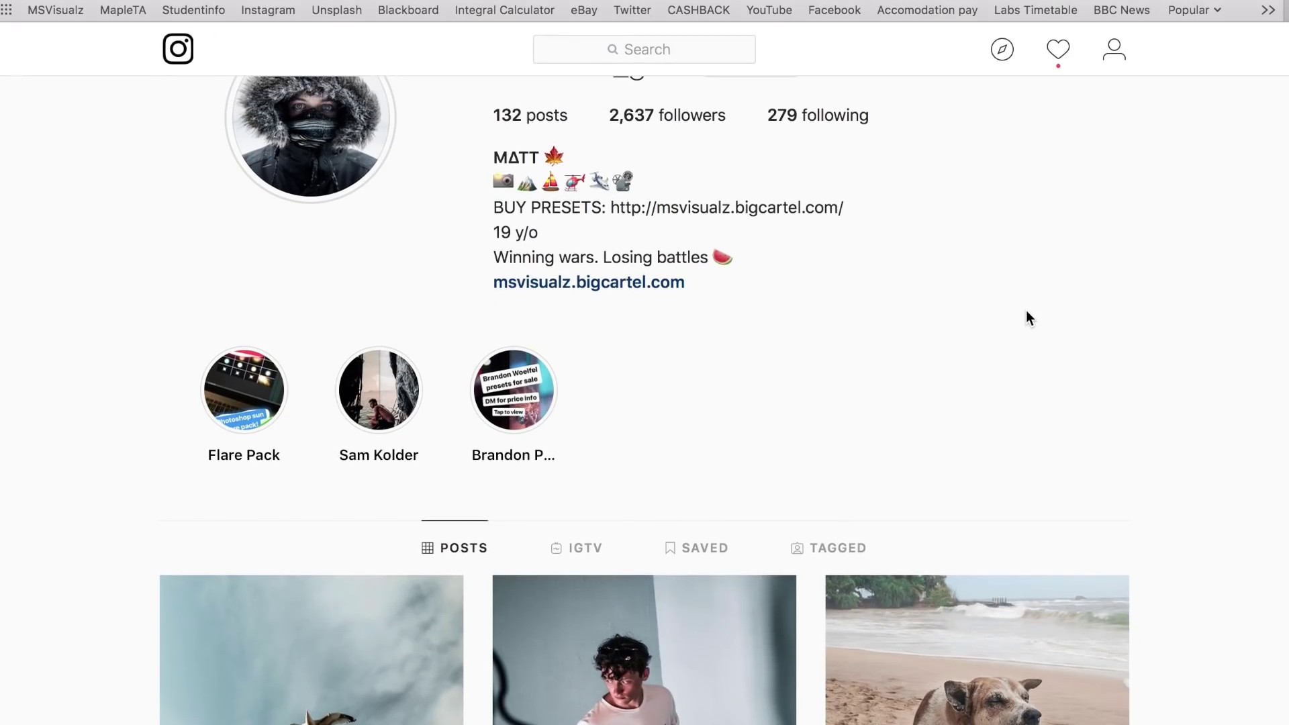
scroll(1026, 310, "up", 3)
scroll(1026, 310, "down", 2)
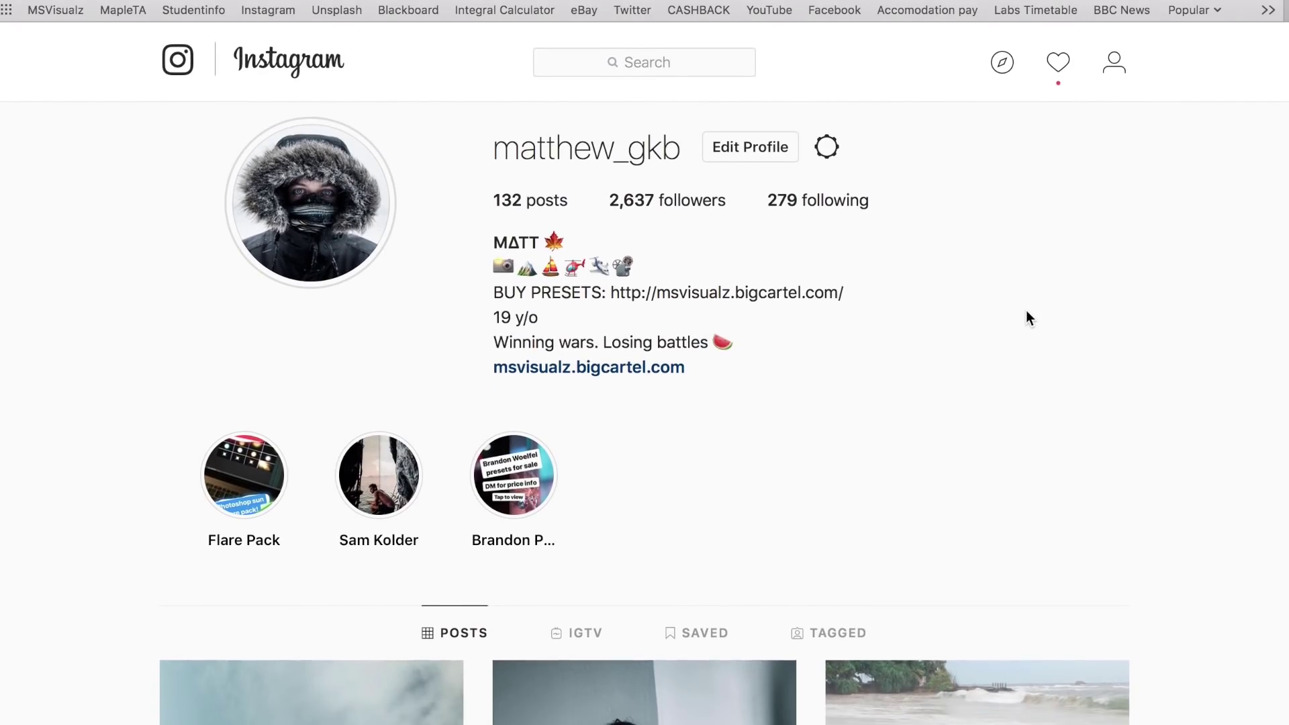
scroll(1027, 315, "down", 5)
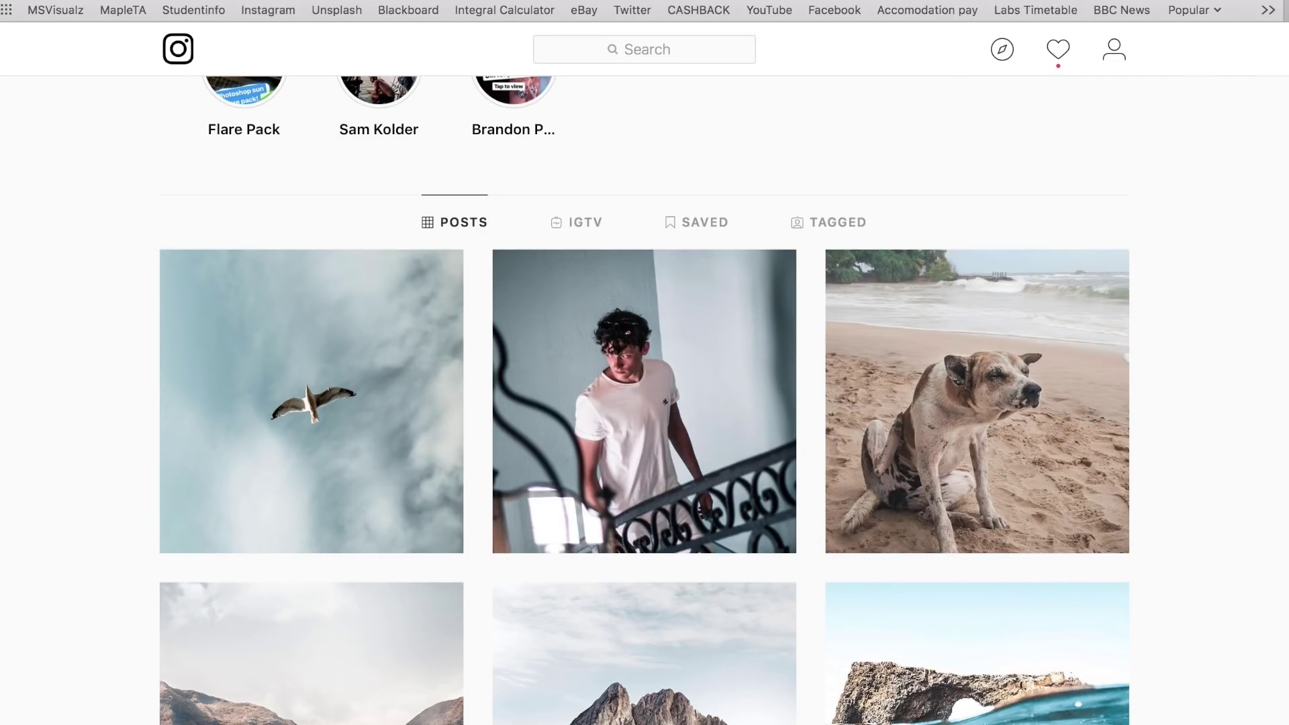
- Browse the brandonwoelfel photo feed on Instagram to examine the colours, contrast and lighting of the neon-style edits
scroll(1228, 363, "down", 15)
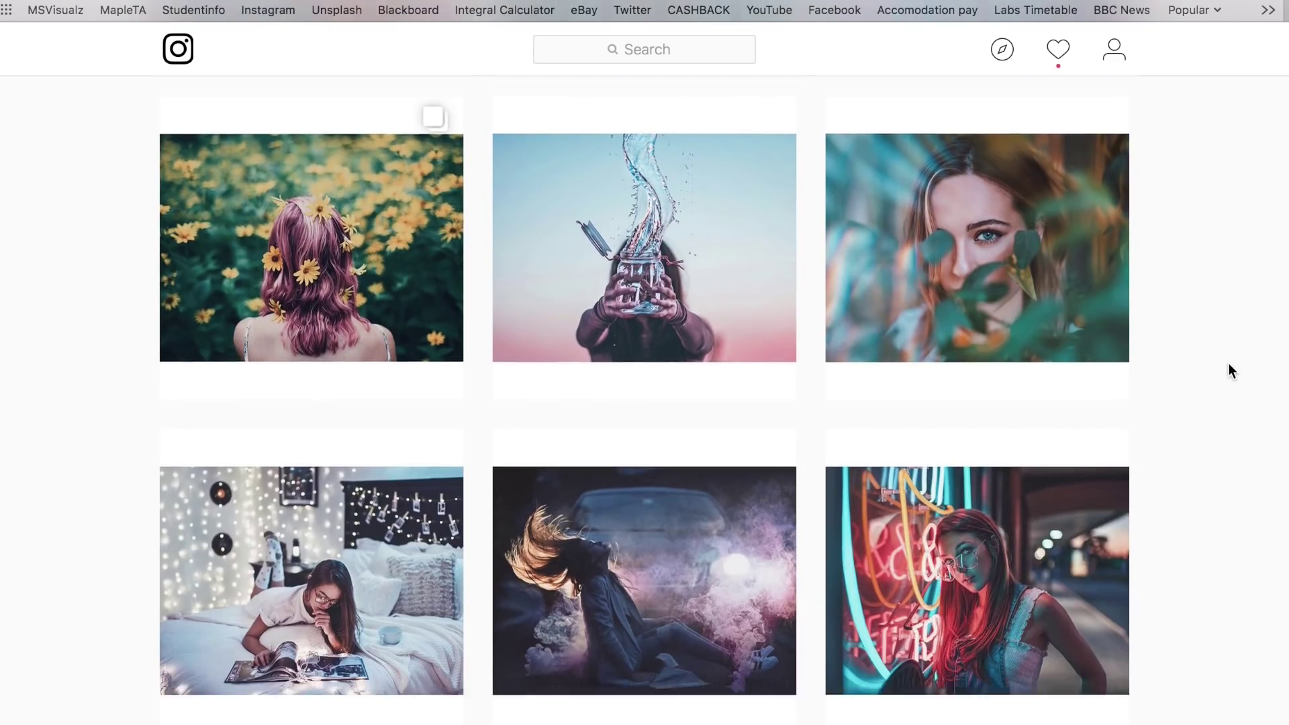
scroll(1229, 363, "down", 8)
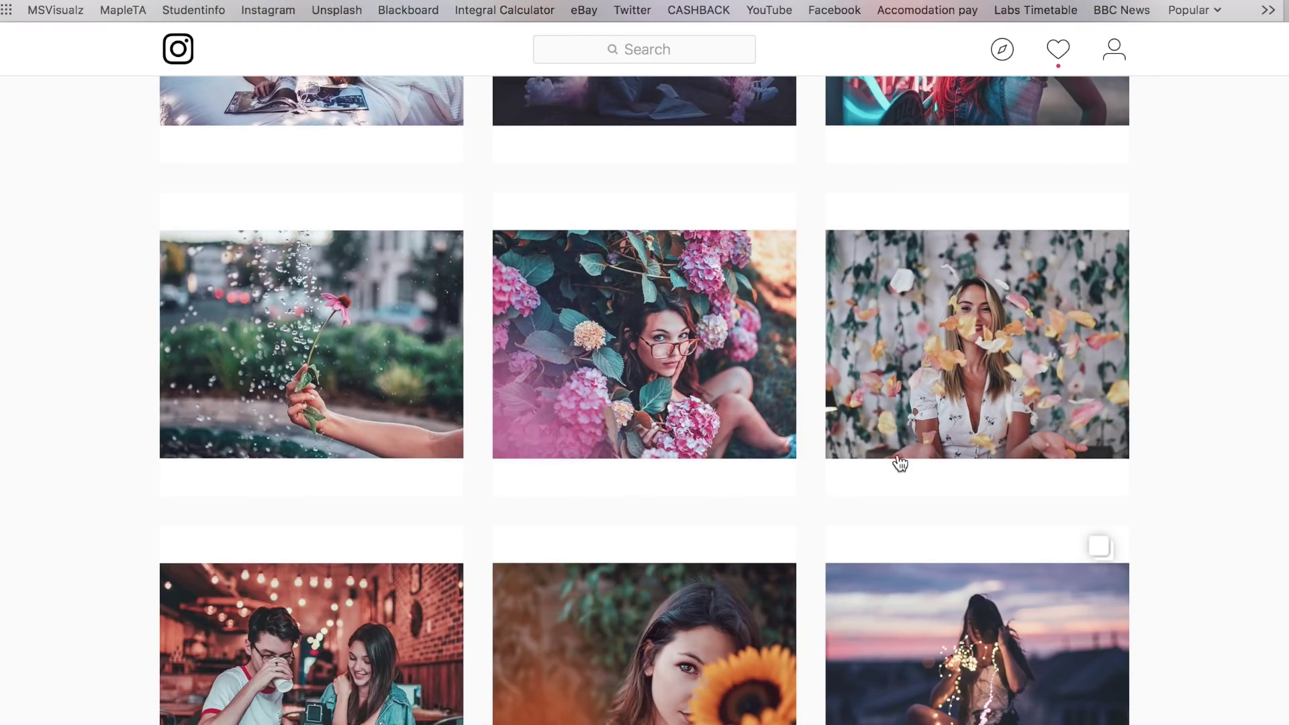
scroll(1163, 518, "down", 7)
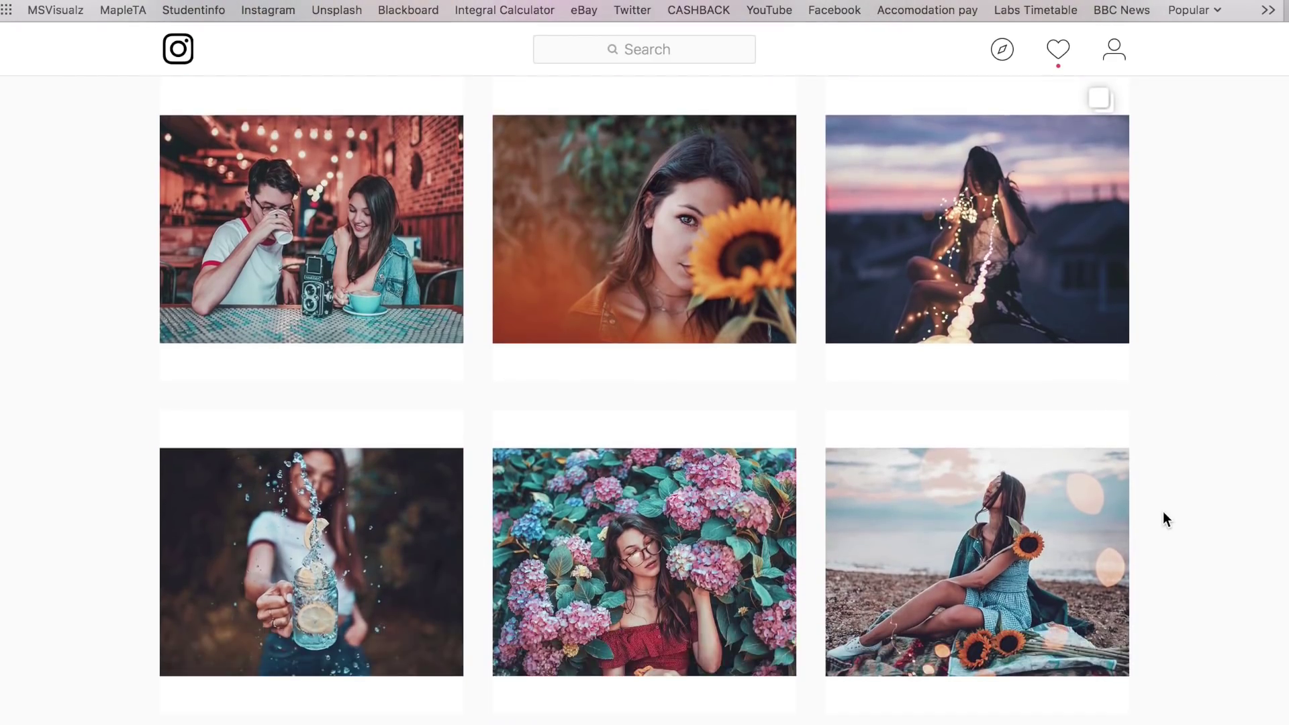
scroll(1163, 514, "down", 5)
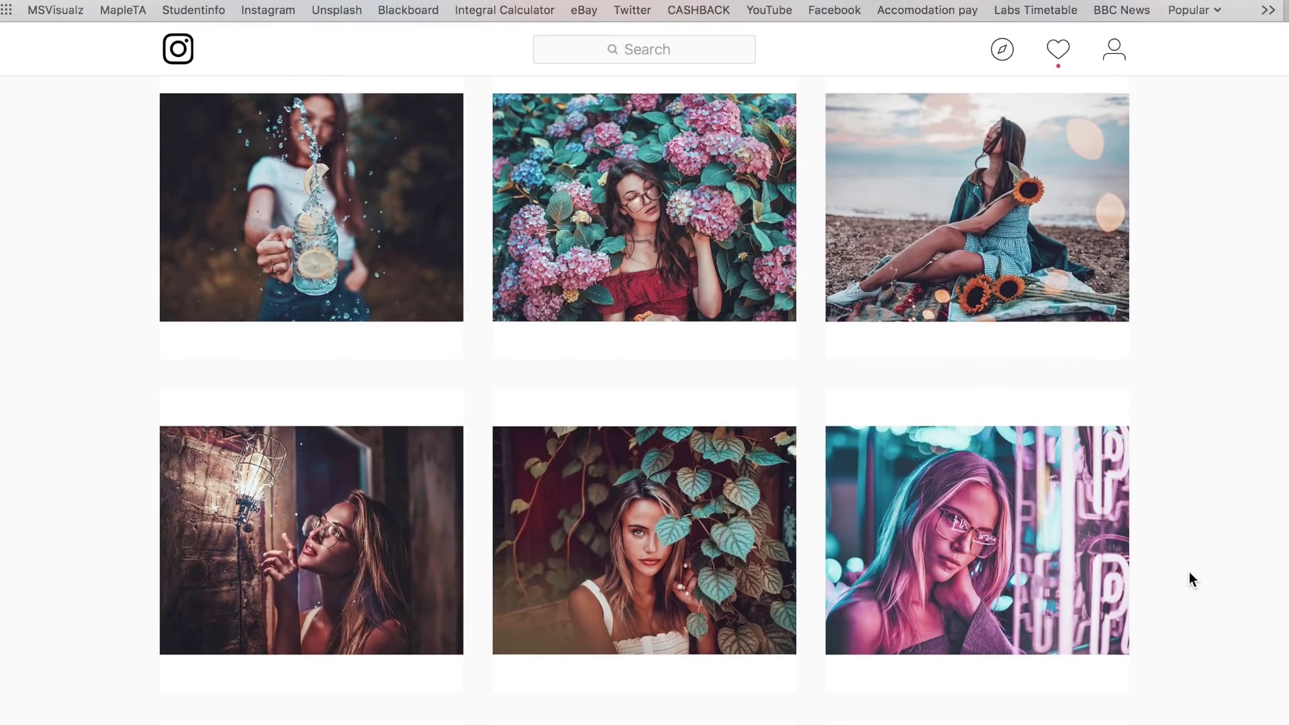
scroll(1190, 570, "down", 1)
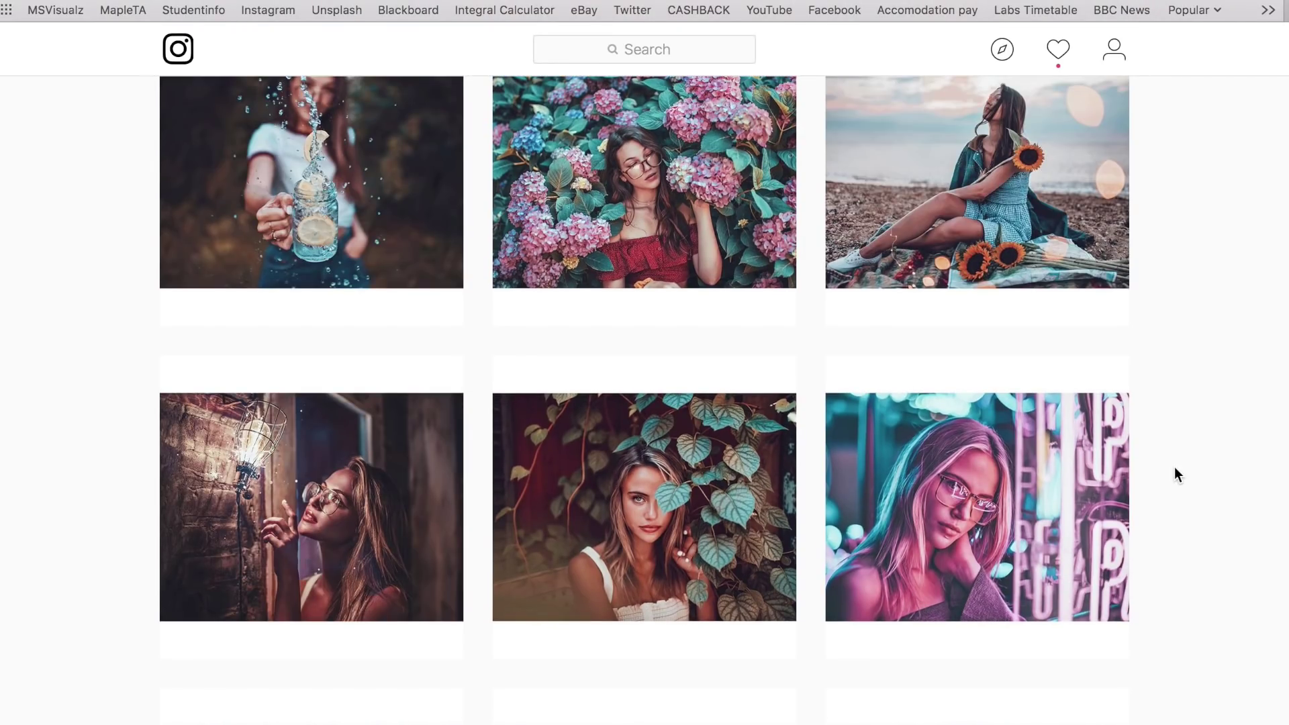
scroll(1175, 469, "down", 13)
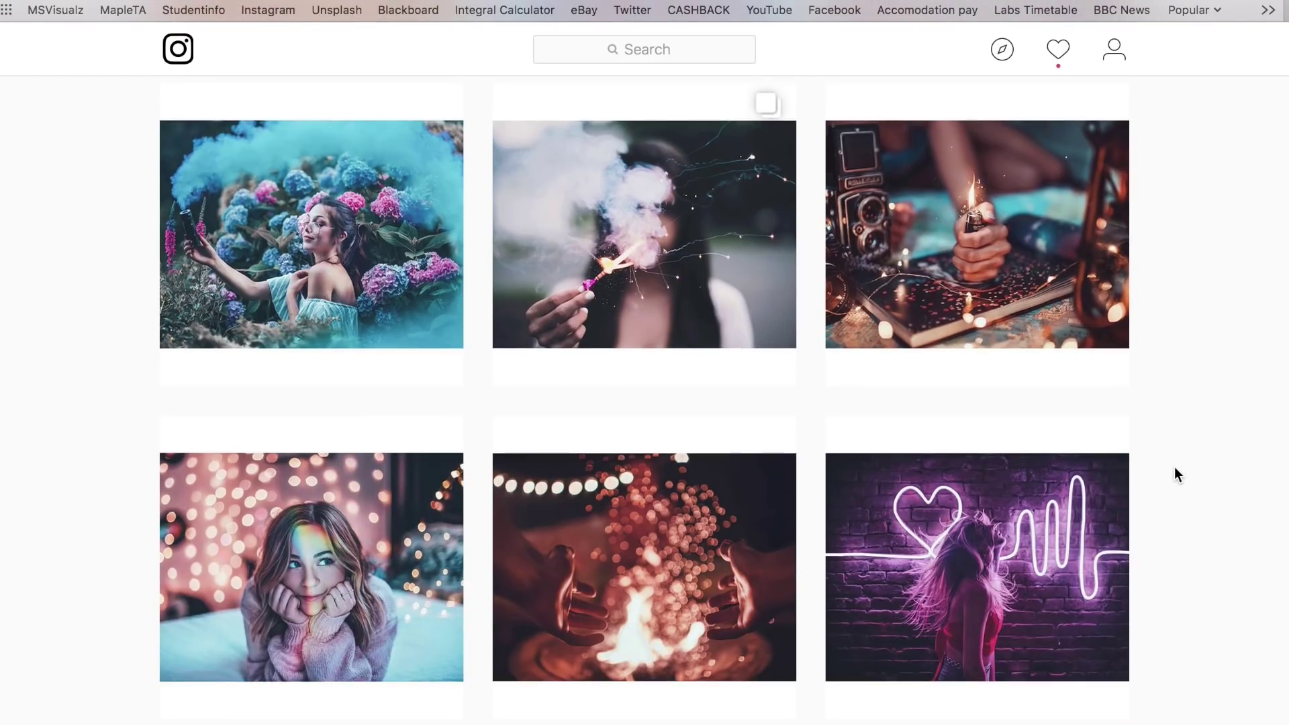
scroll(1175, 469, "down", 3)
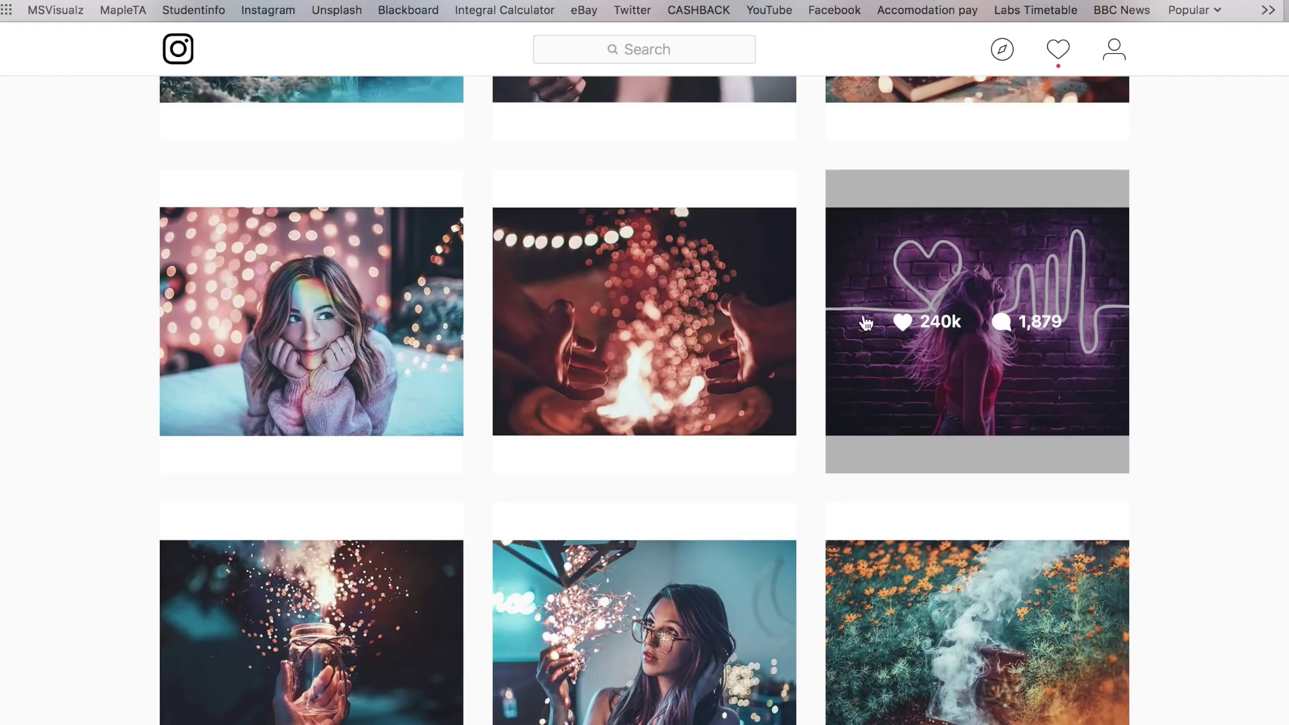
scroll(1223, 469, "down", 13)
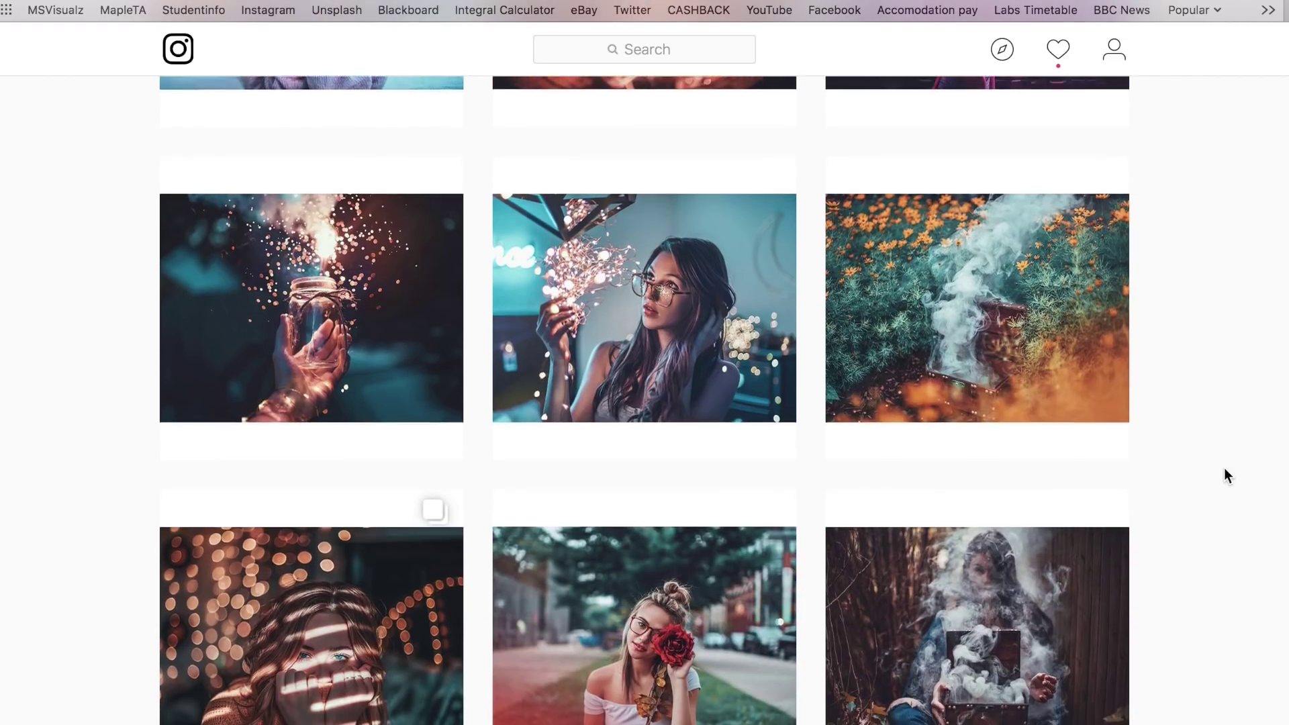
scroll(1223, 468, "down", 10)
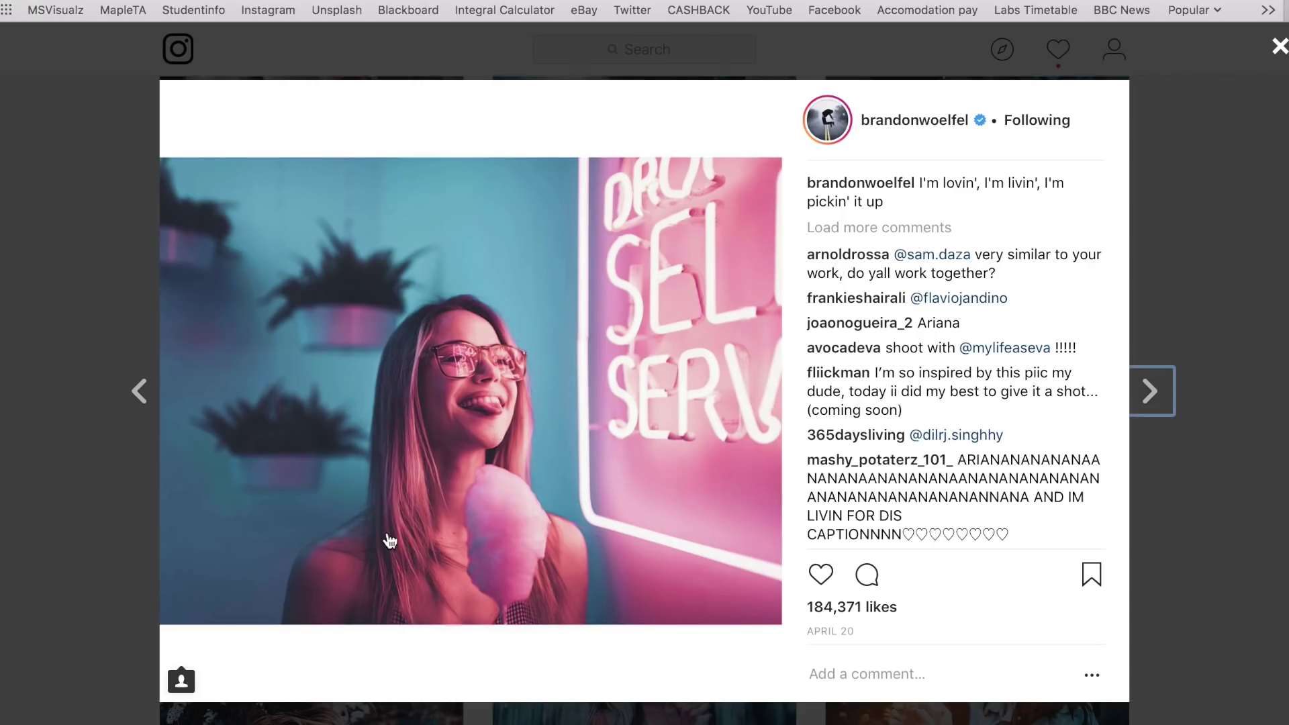
- Close the candy floss photo, find the pink-and-teal neon portrait in the feed, like that post and close it
left_click(1279, 47)
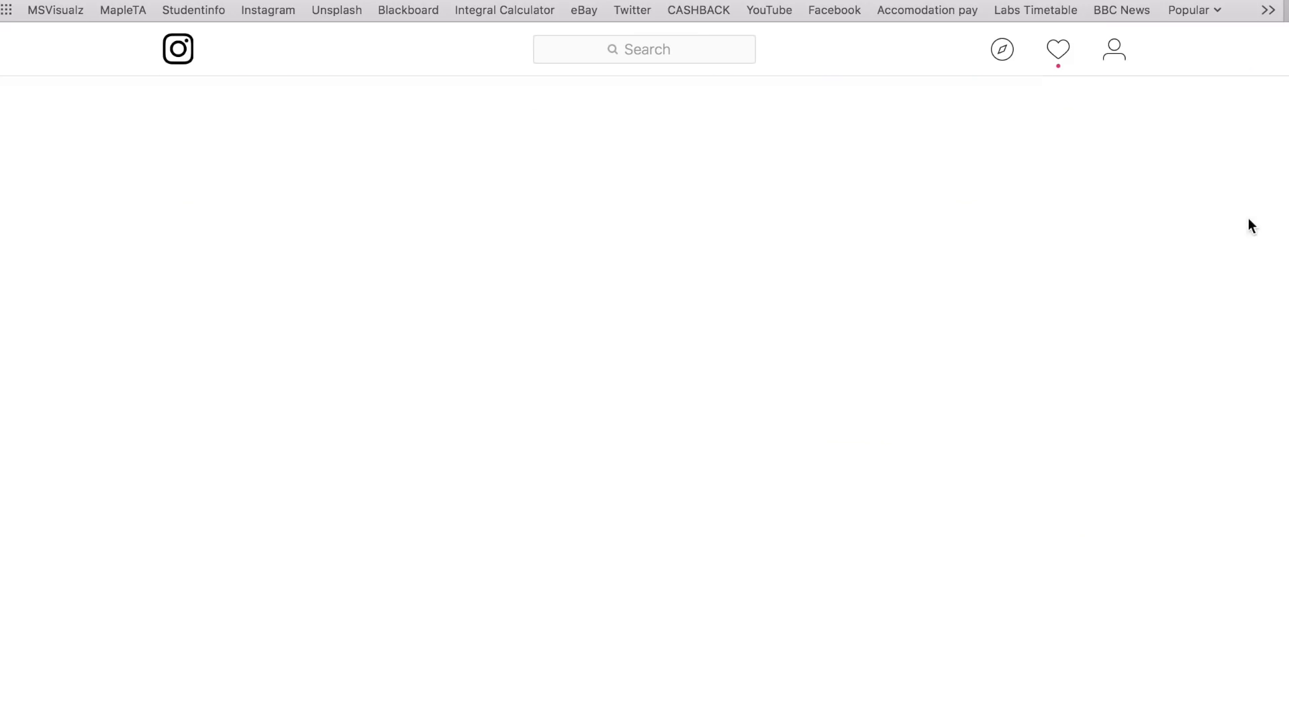
scroll(1232, 287, "down", 2)
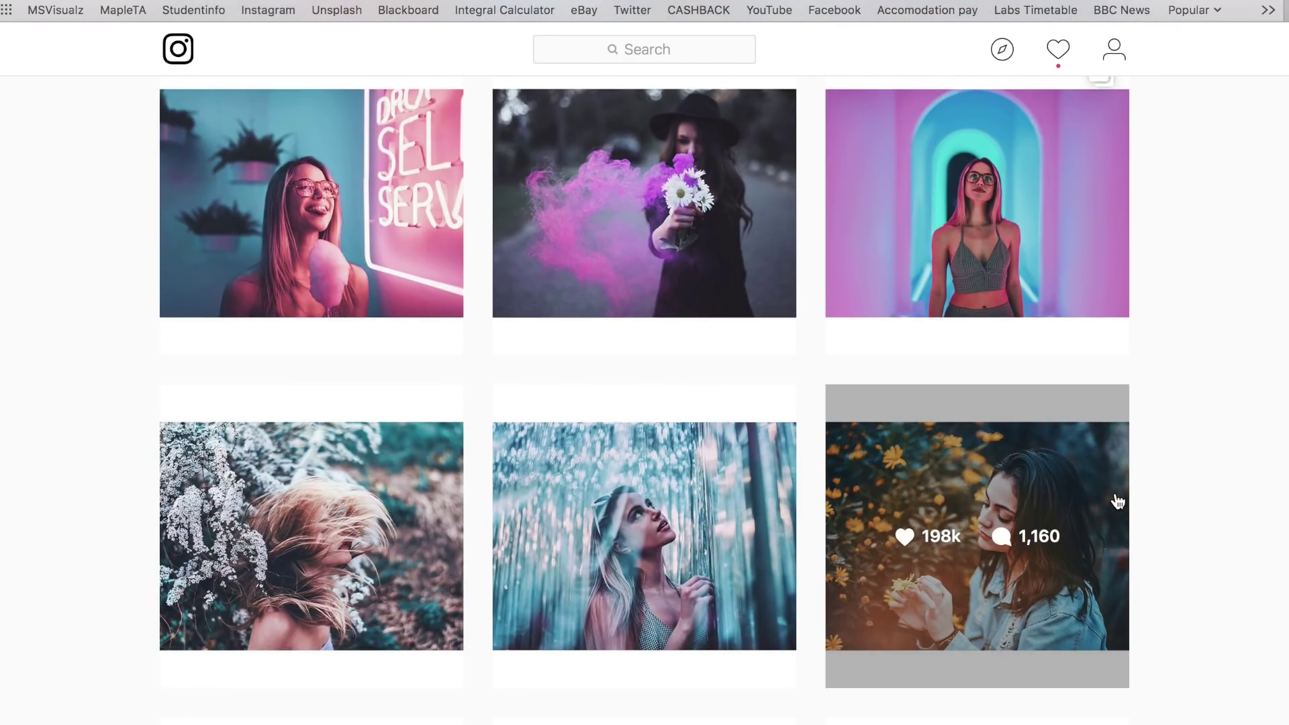
scroll(1153, 495, "down", 10)
left_click(1029, 568)
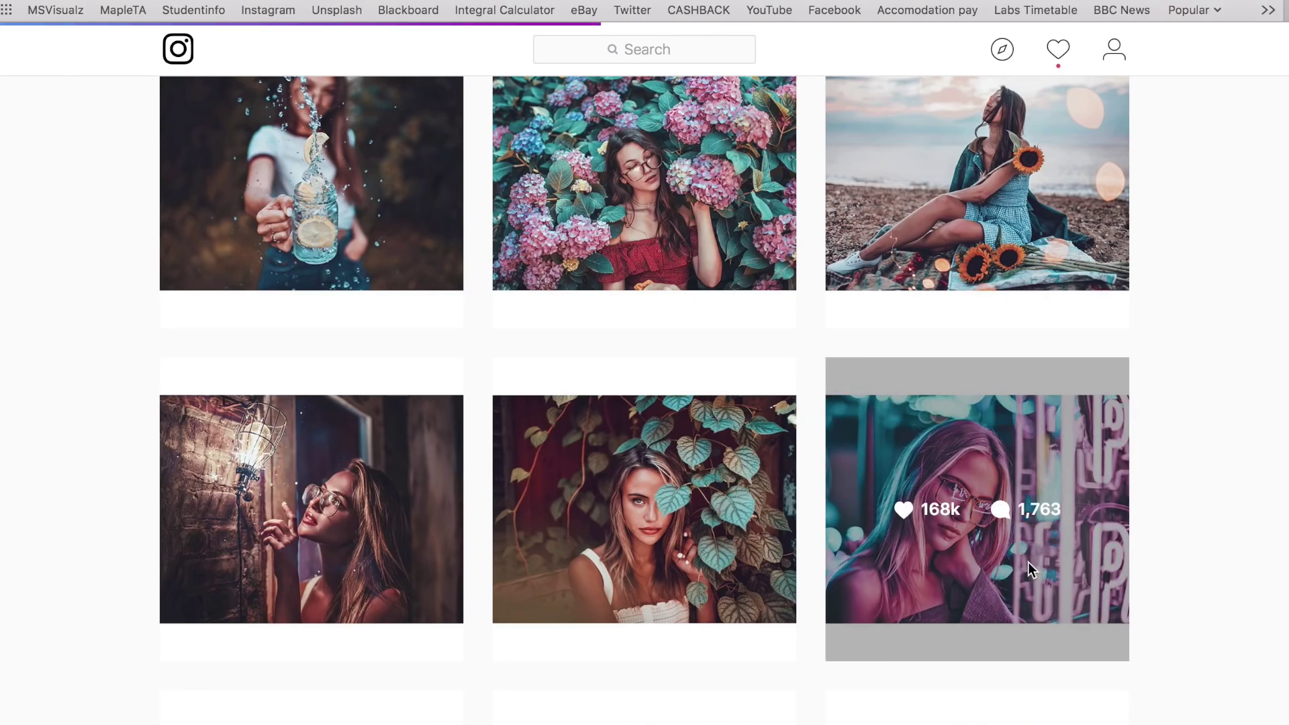
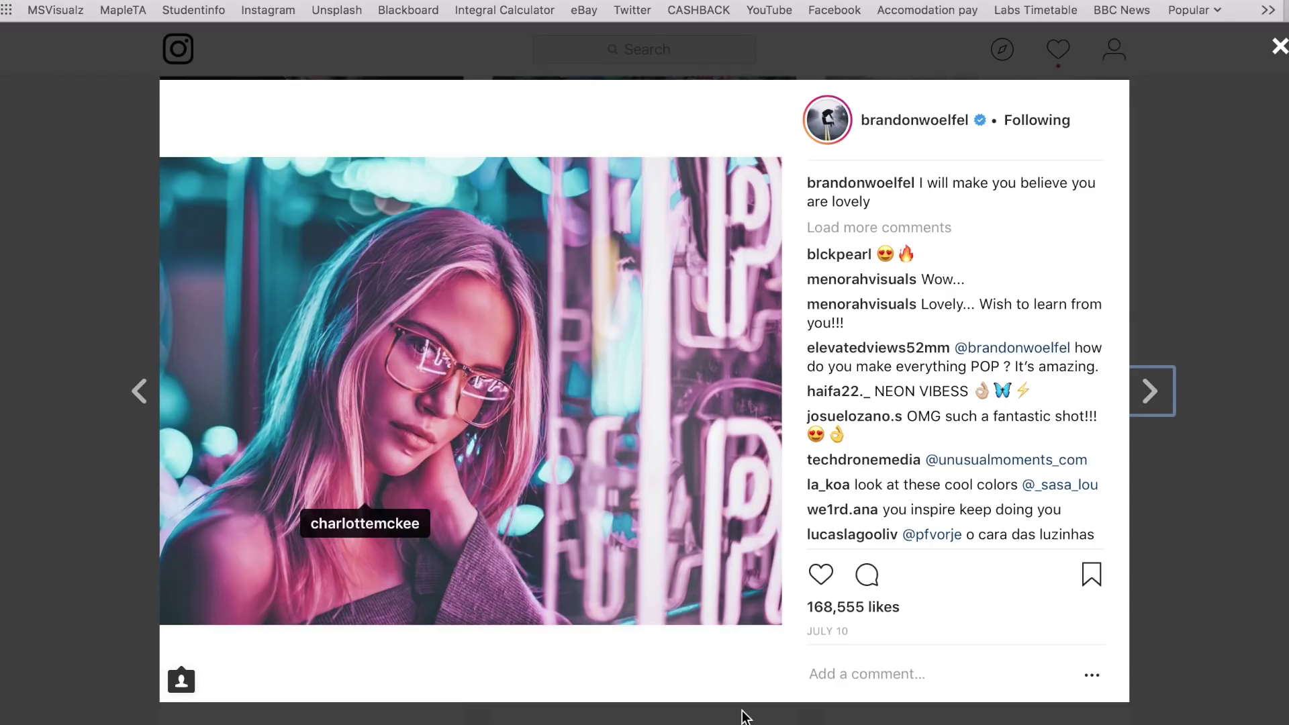
double_click(534, 604)
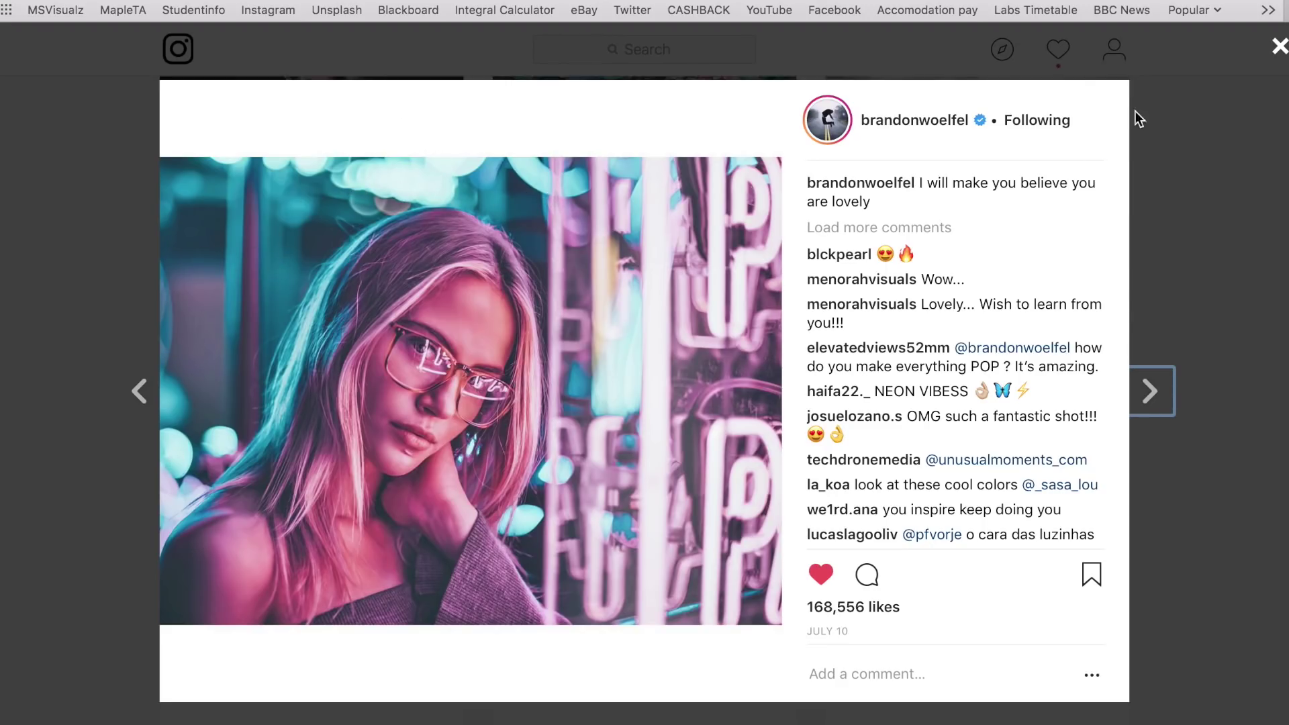
left_click(1272, 176)
- Look through more reference photos in the brandonwoelfel feed, comparing the firelight, sparkler and purple neon shots
scroll(1207, 410, "down", 8)
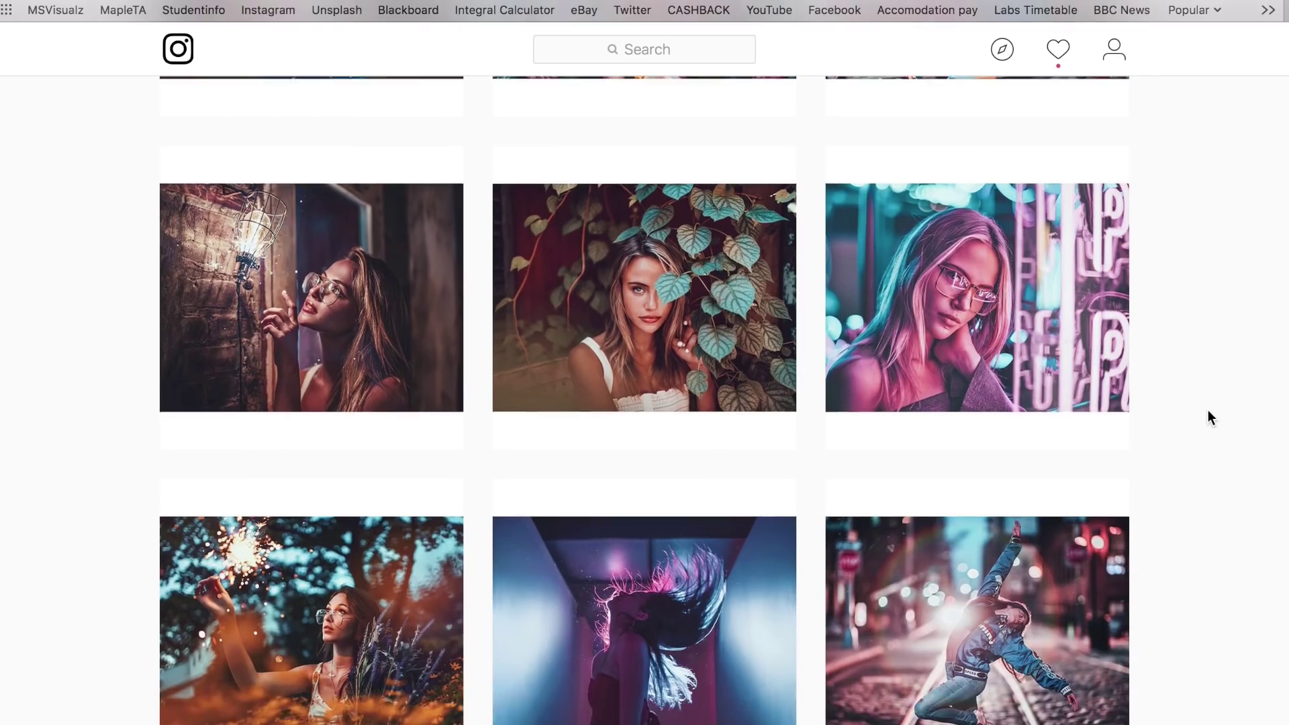
scroll(1207, 410, "down", 7)
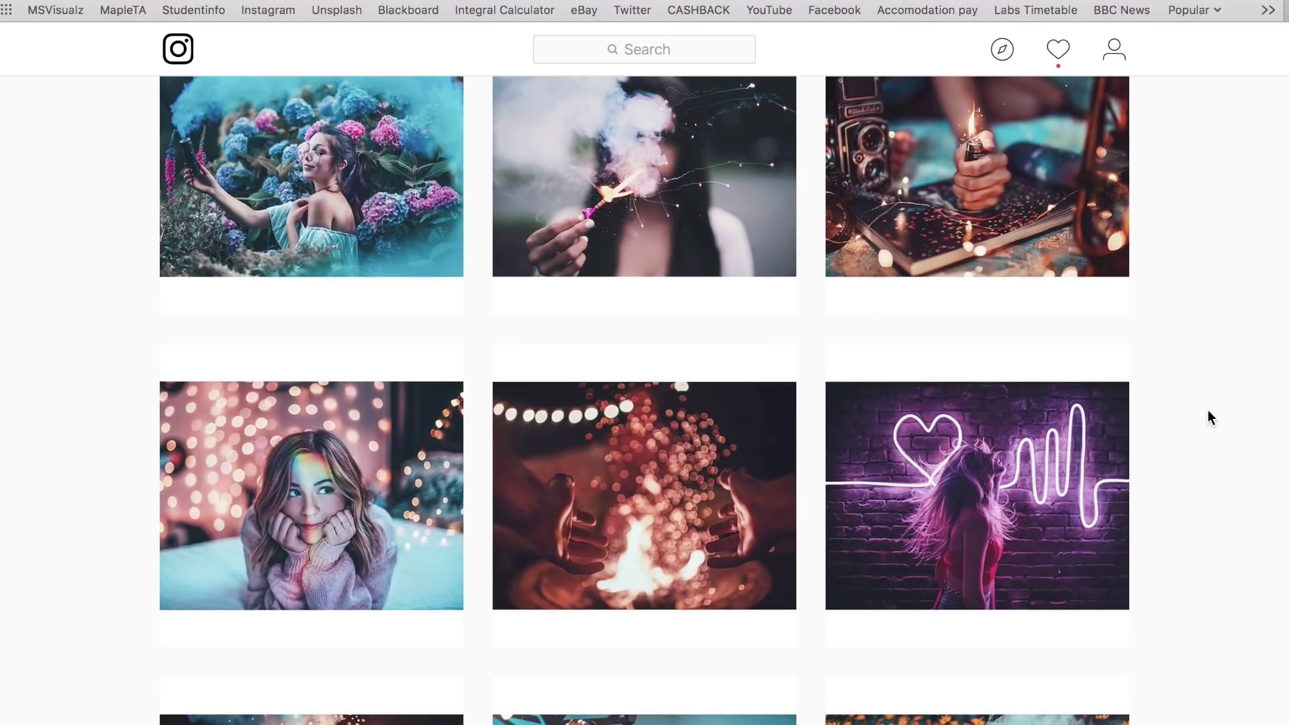
scroll(106, 487, "down", 5)
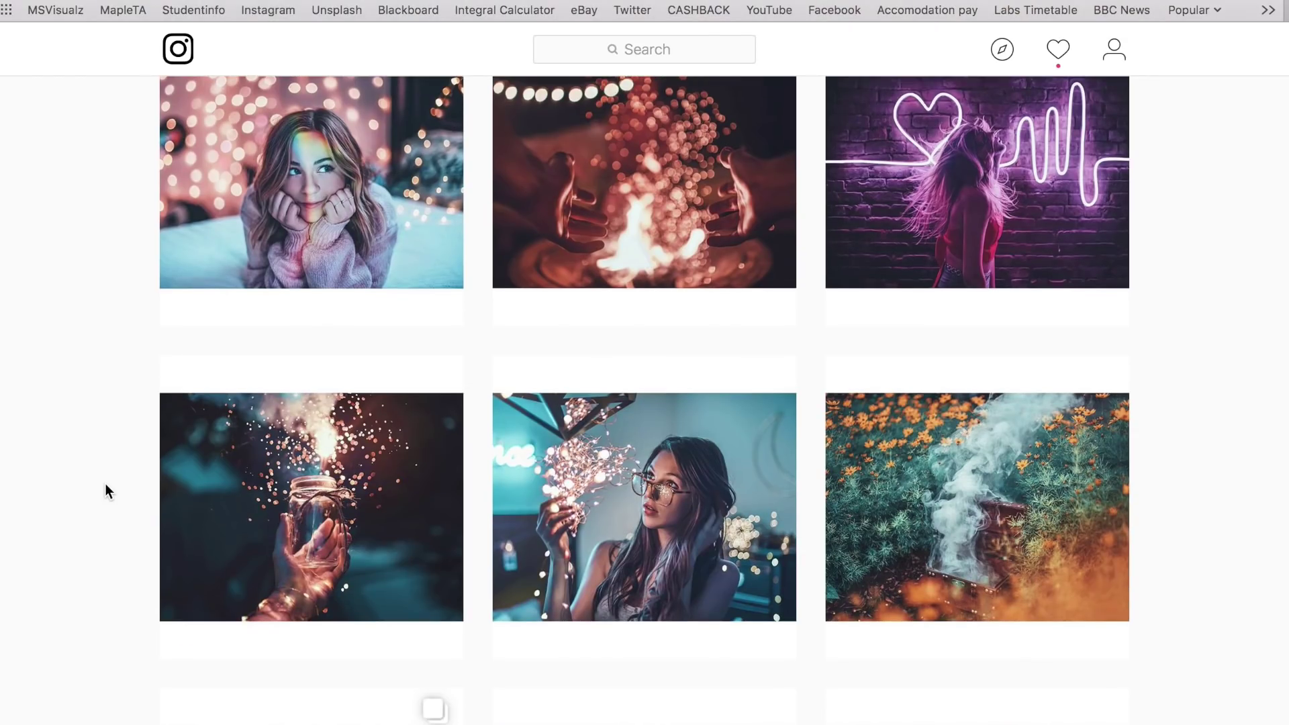
scroll(105, 490, "up", 4)
scroll(1087, 470, "up", 8)
scroll(1085, 515, "up", 5)
left_click(1070, 449)
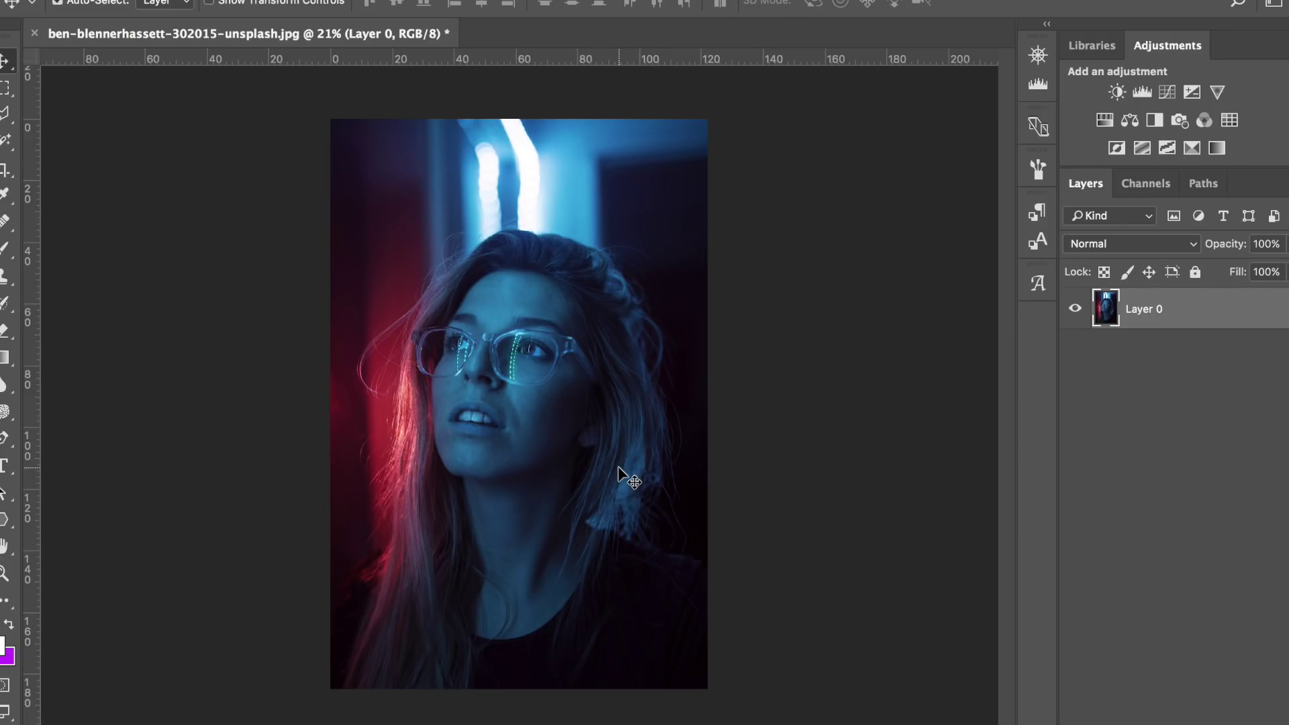
- Switch to Photoshop, start the Camera Raw filter on Layer 0 and set Shadows to +83
key("shift+super+a")
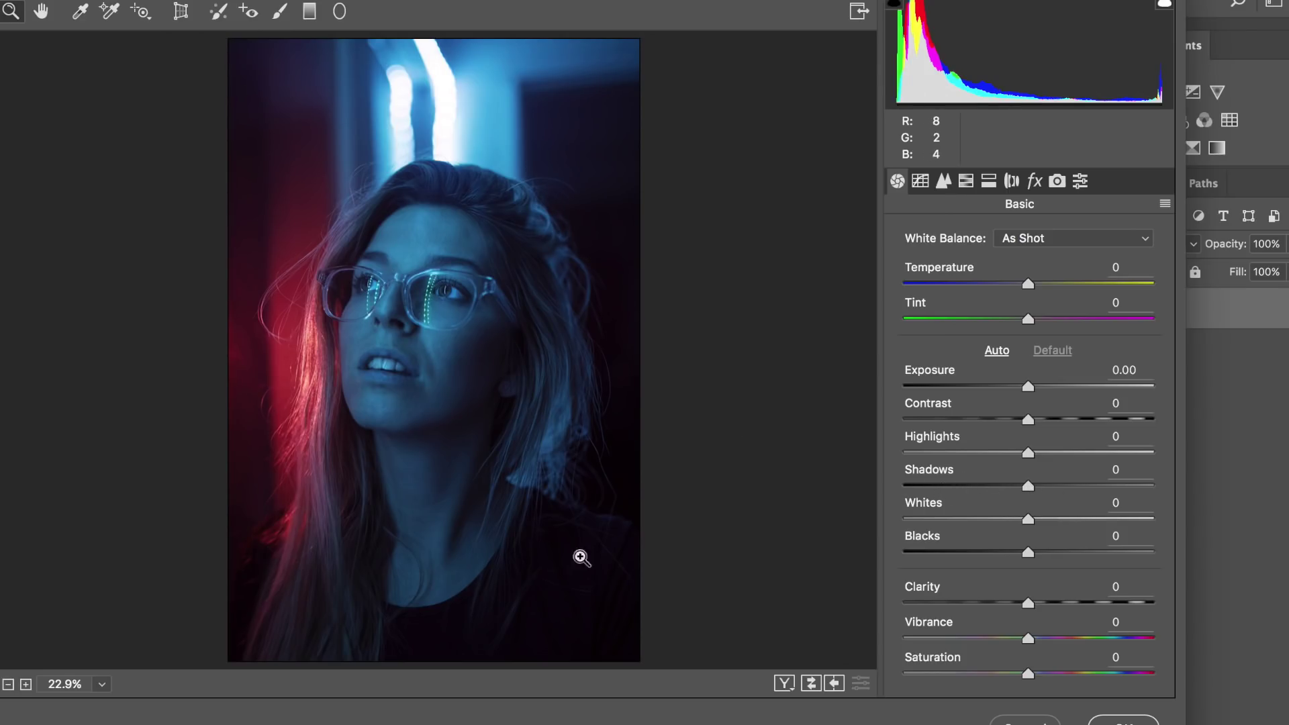
left_click_drag(1028, 488, 1175, 490)
left_click(1119, 470)
type("83")
key("Return")
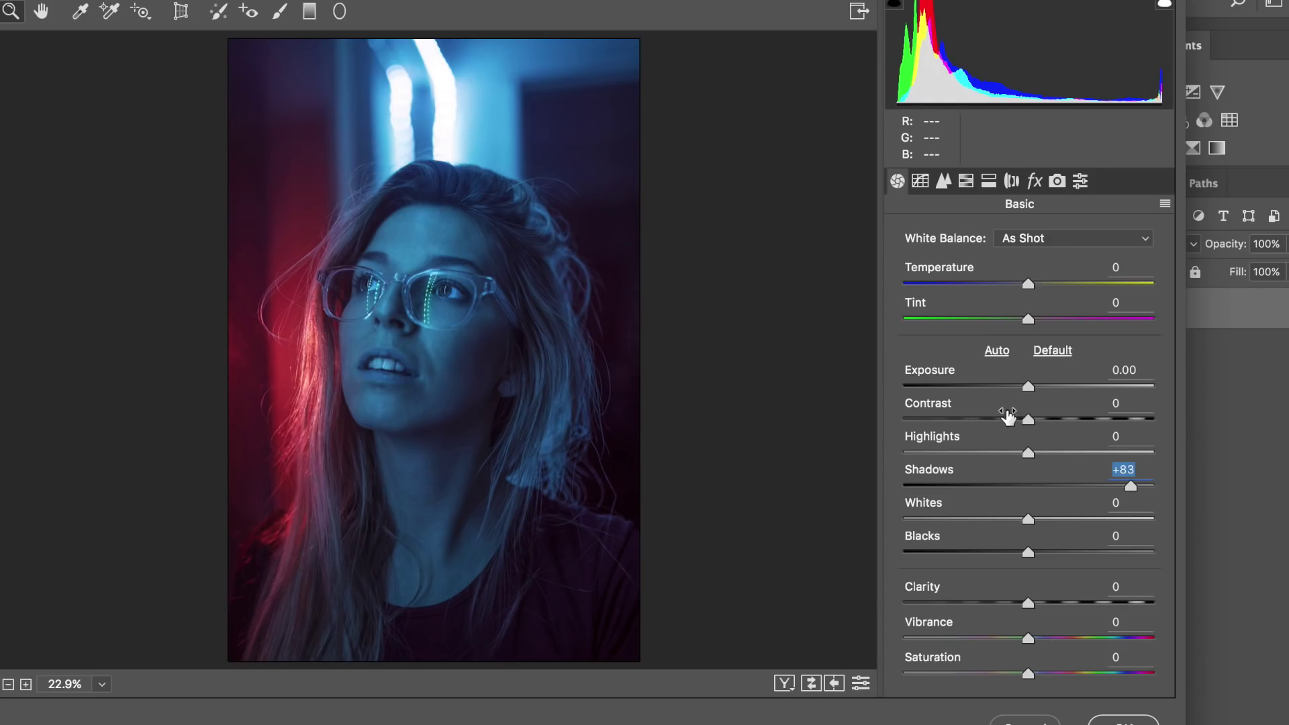
- Set Exposure to +0.90 and Contrast to +9, and test a warmer Temperature of +23 before resetting it to 0
left_click_drag(1028, 387, 1041, 386)
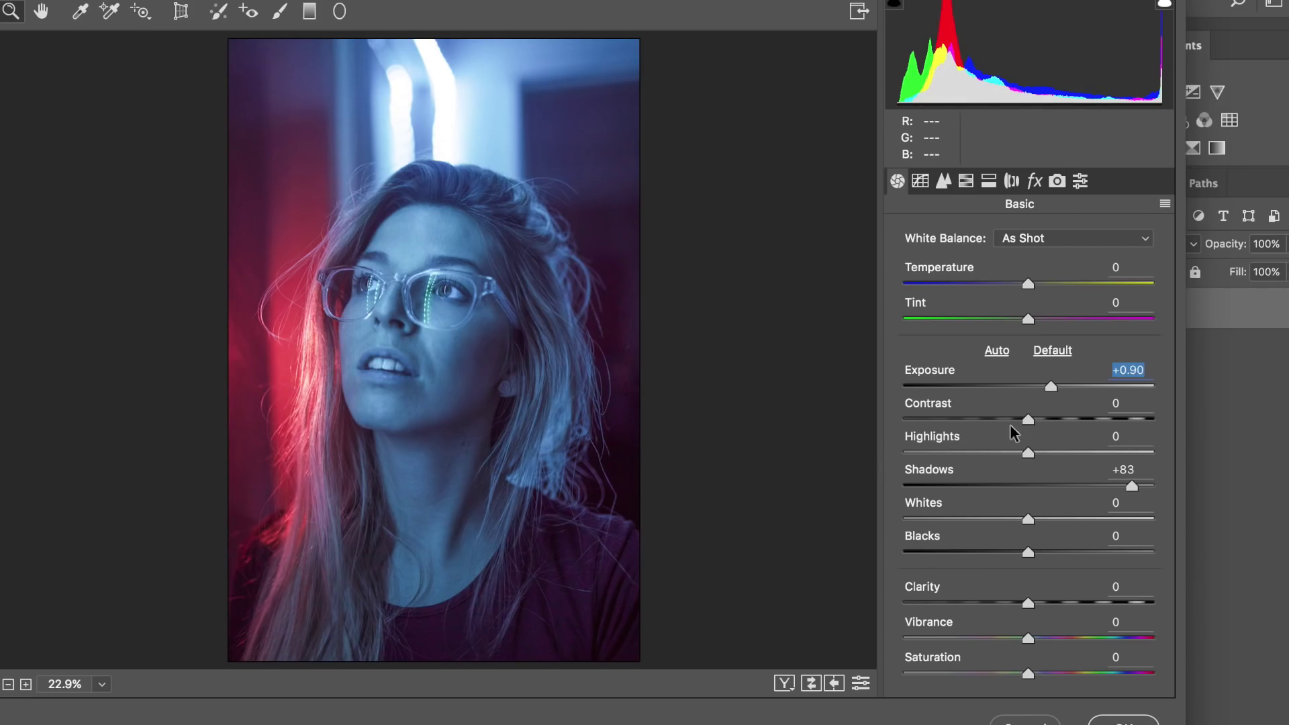
left_click_drag(1027, 418, 1038, 418)
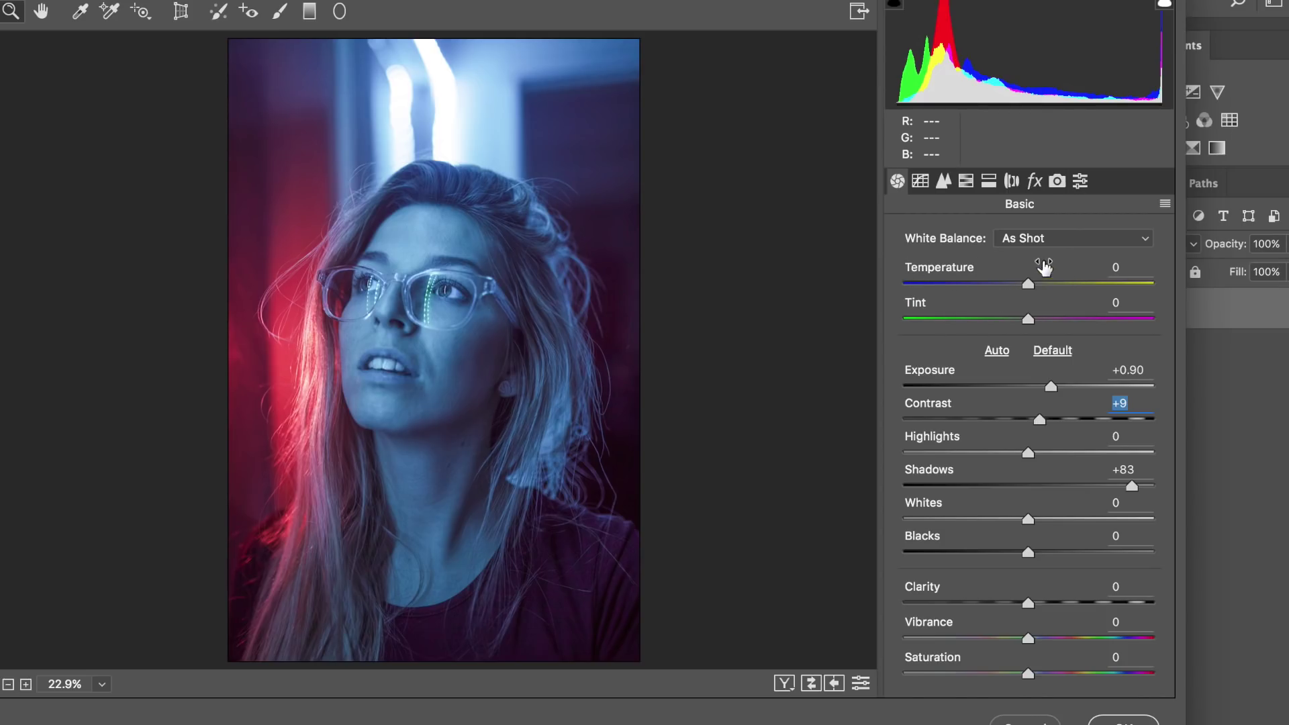
left_click_drag(1028, 284, 1057, 285)
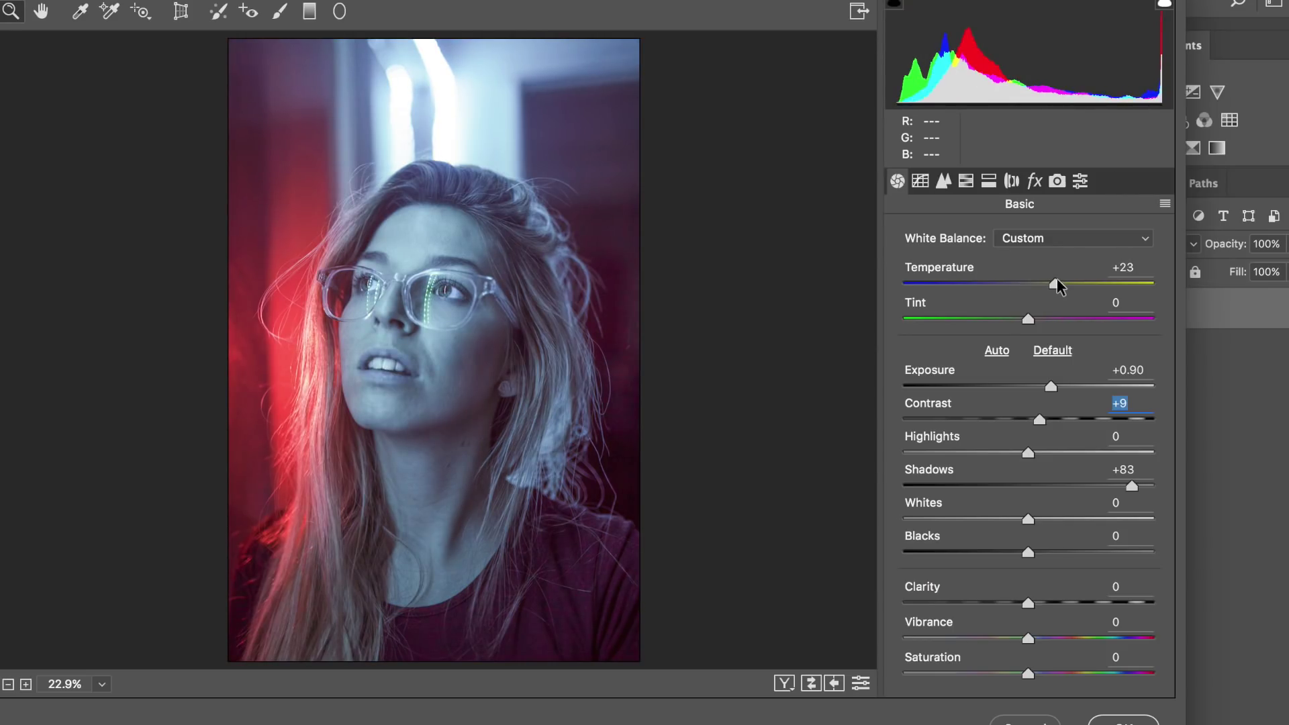
double_click(1056, 285)
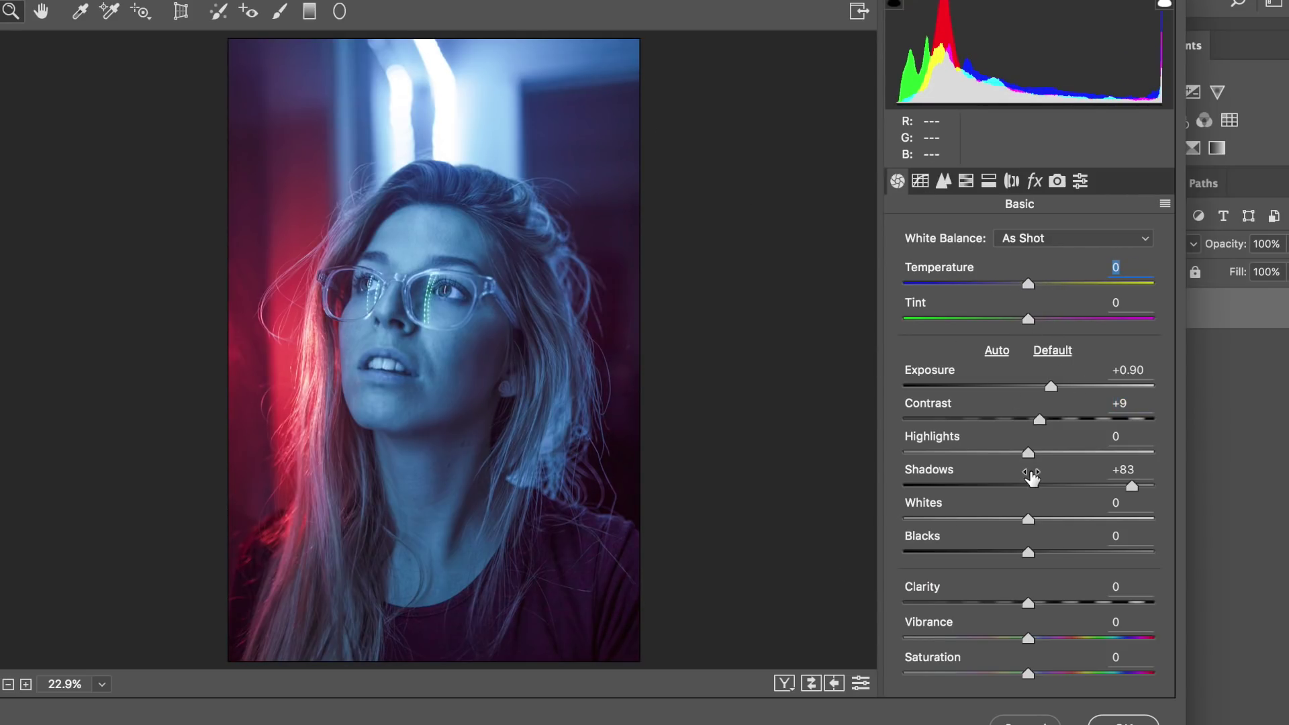
- Brighten the bright tones of the portrait with Highlights at +62 and Whites at +40
left_click_drag(1029, 451, 1108, 451)
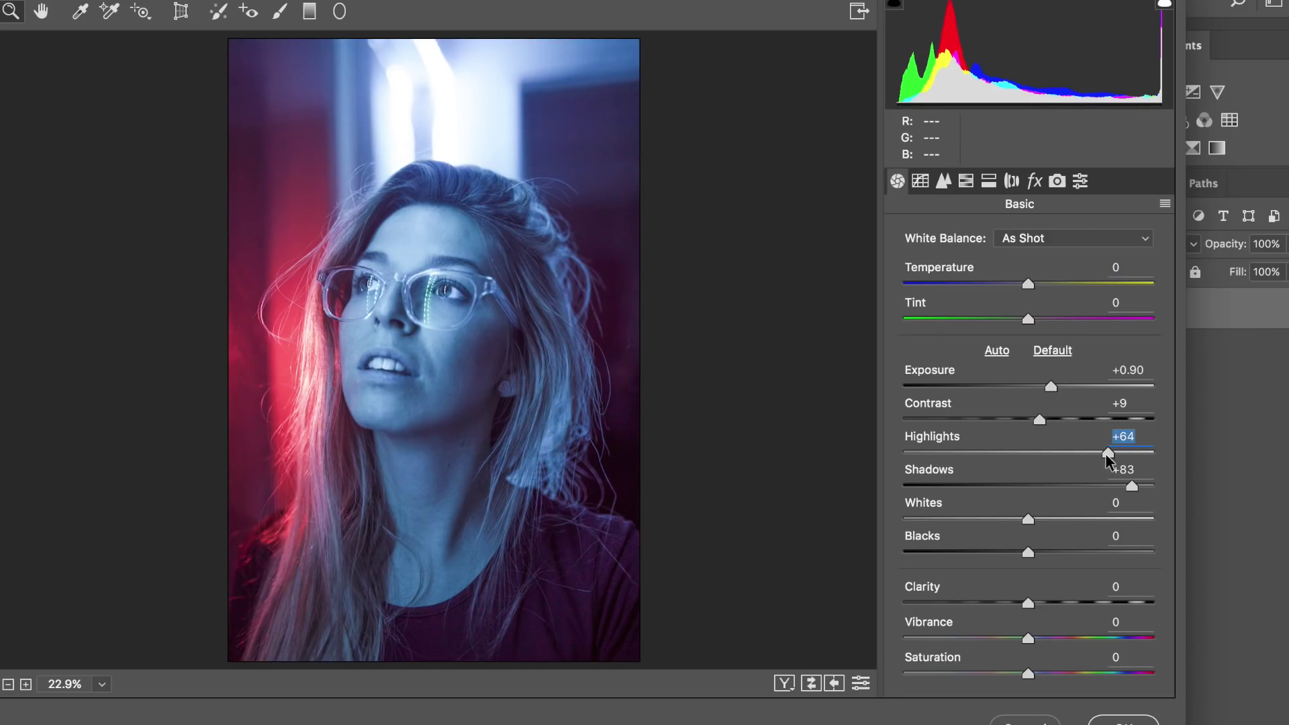
left_click_drag(1104, 454, 1102, 454)
left_click_drag(1027, 517, 1077, 515)
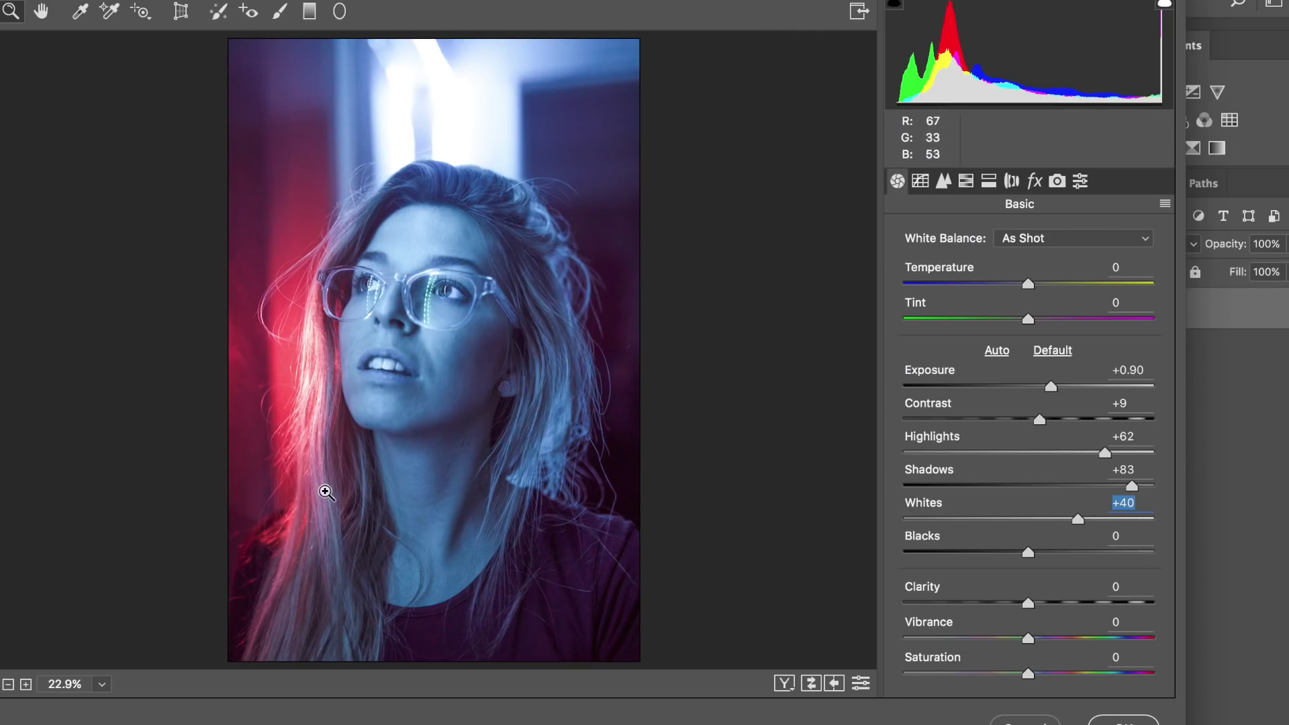
- Test the Blacks adjustment up to +100 and settle on -18
mouse_move(1027, 552)
left_mouse_down()
mouse_move(1006, 552)
mouse_move(1025, 552)
left_mouse_up()
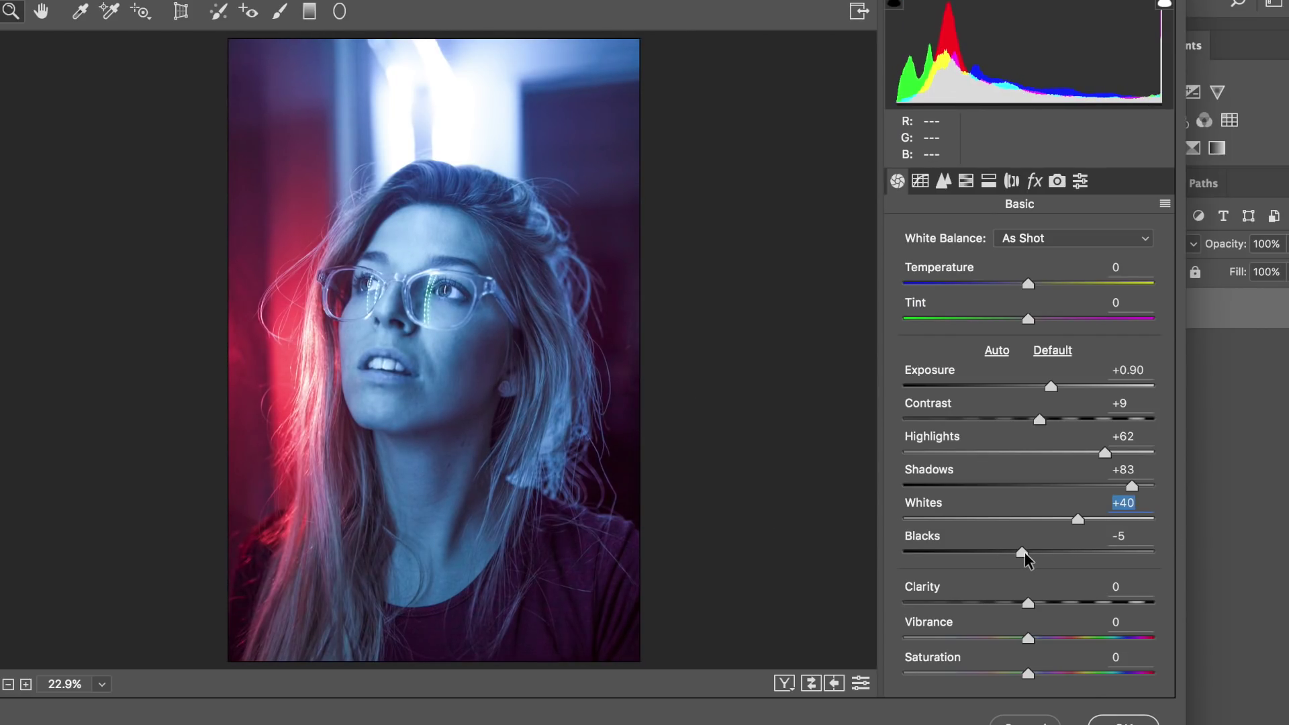
left_click(1025, 552)
left_click_drag(1022, 553, 1171, 555)
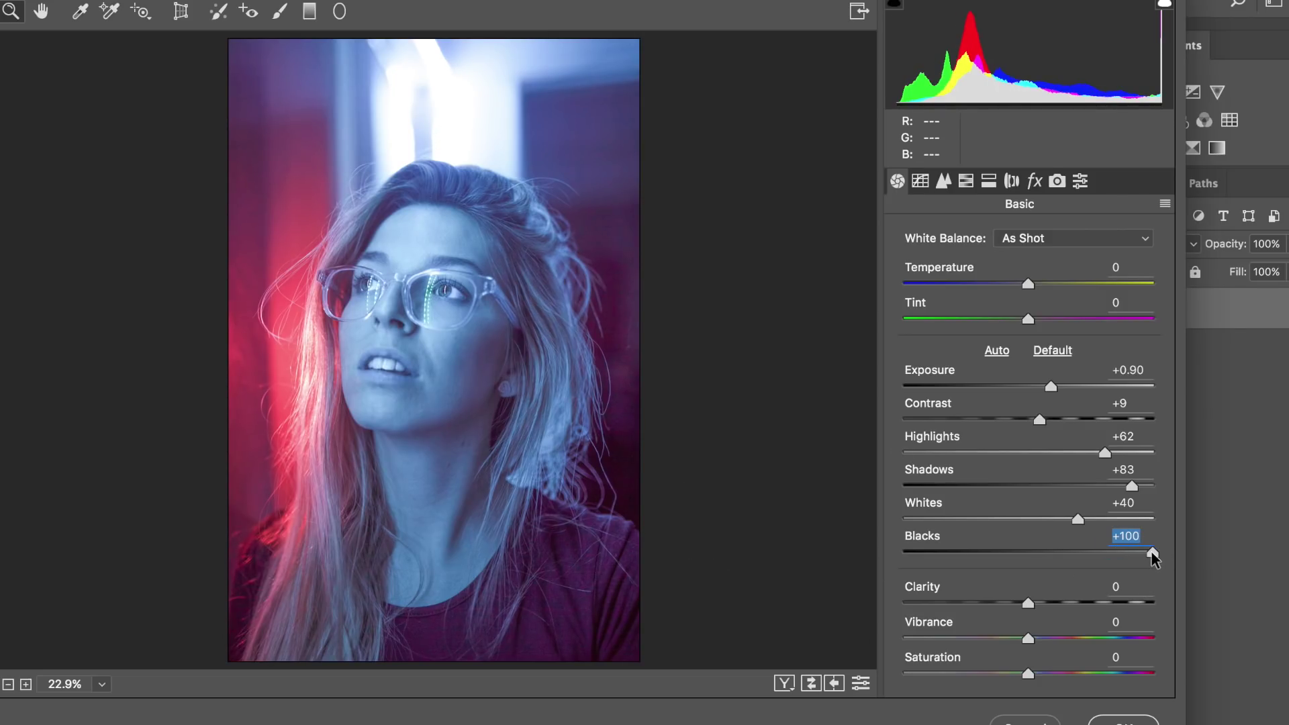
left_click_drag(1153, 557, 1005, 554)
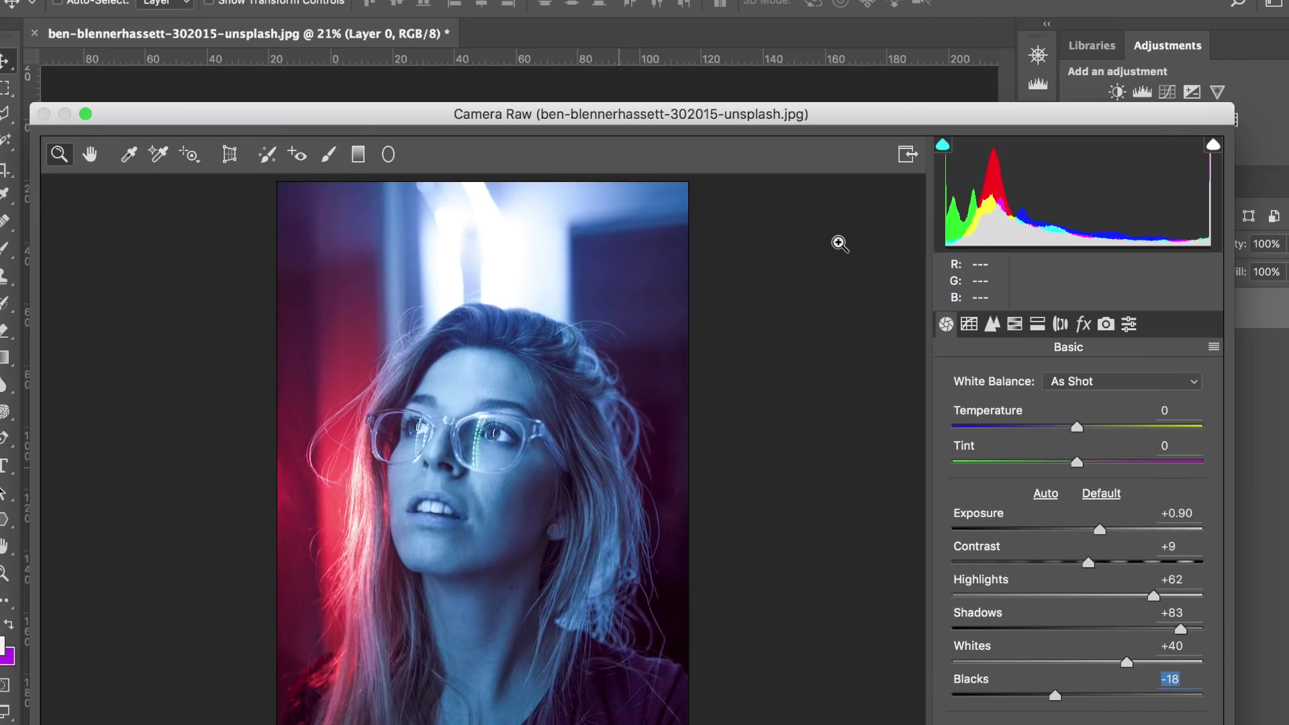
- Move the Camera Raw window aside to compare the edit with the original portrait, and move it back
left_click_drag(798, 119, 859, 448)
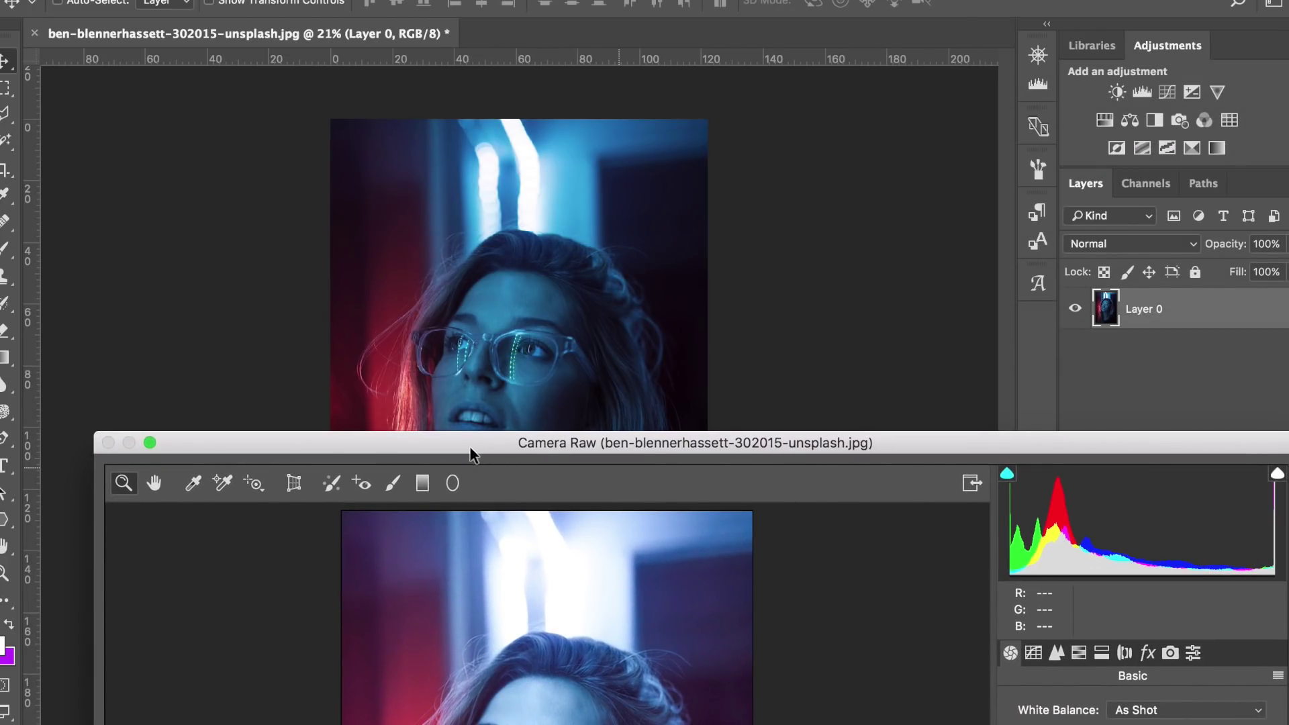
left_click_drag(466, 451, 384, 0)
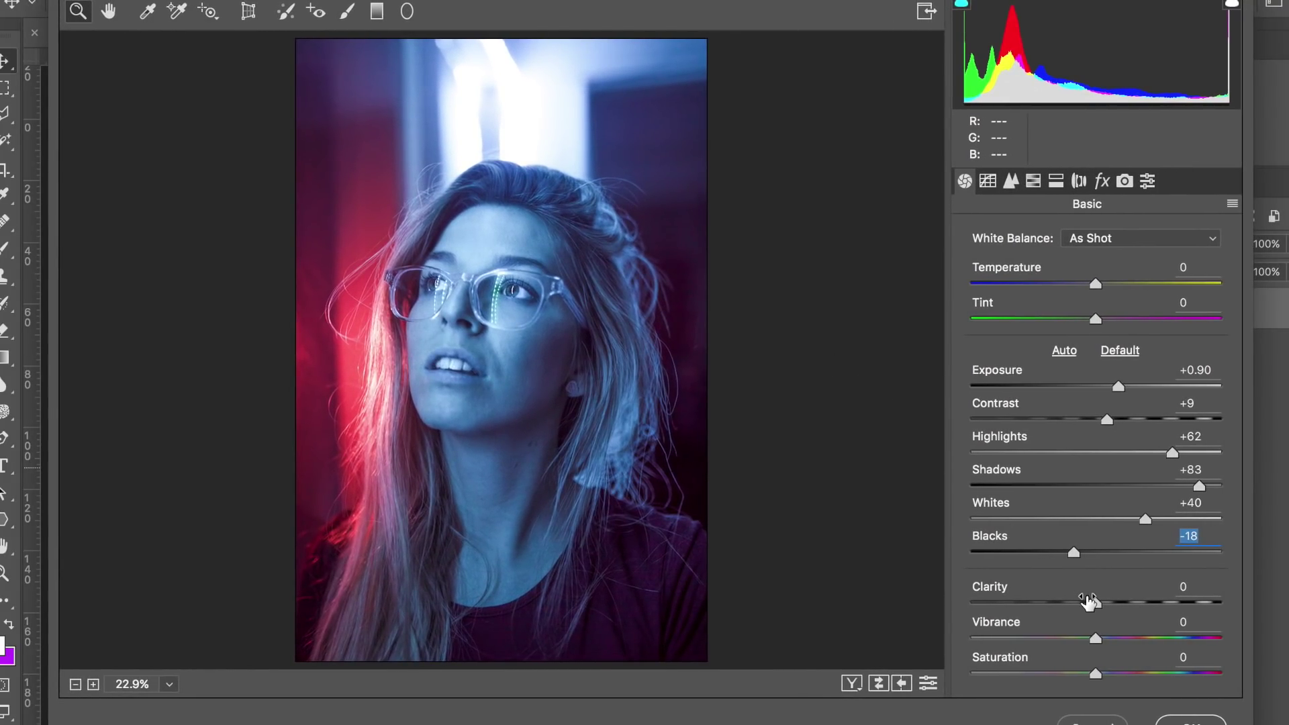
- Set Clarity to +23, Vibrance to -4 and Saturation to +3 after trying stronger Clarity values
left_click_drag(1095, 605, 1253, 598)
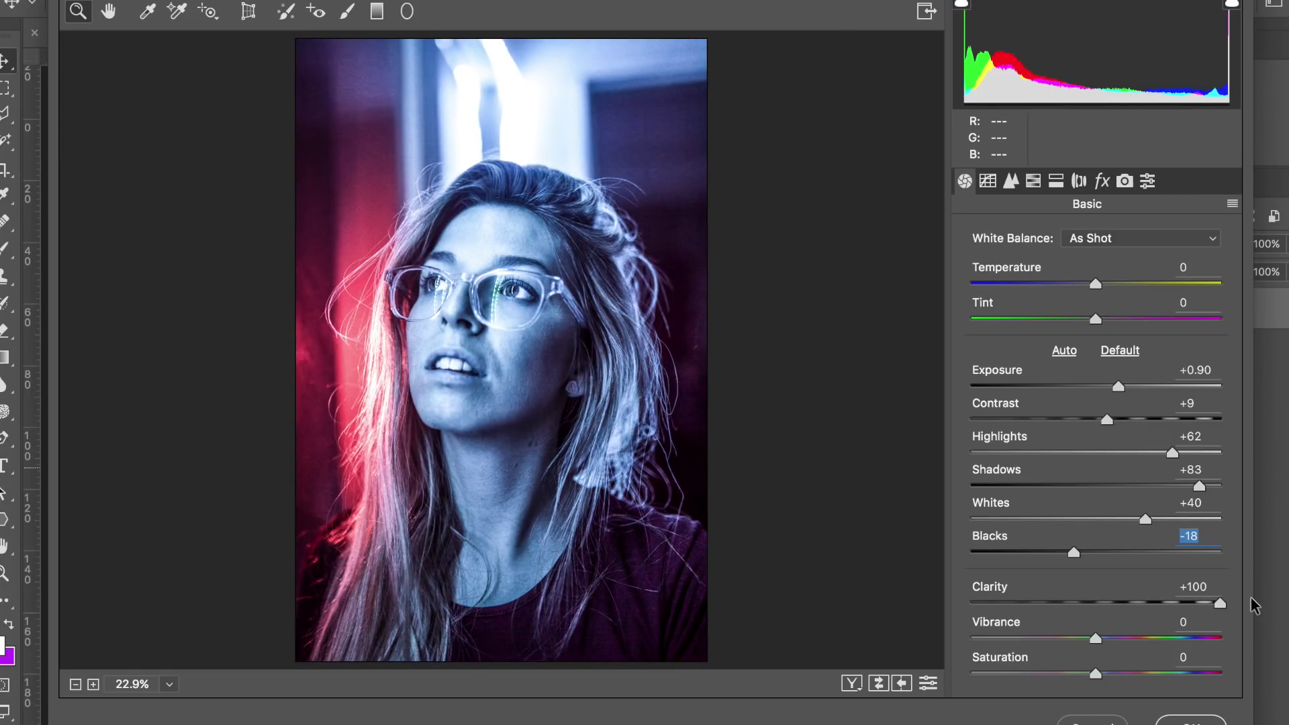
left_click_drag(1102, 602, 1130, 597)
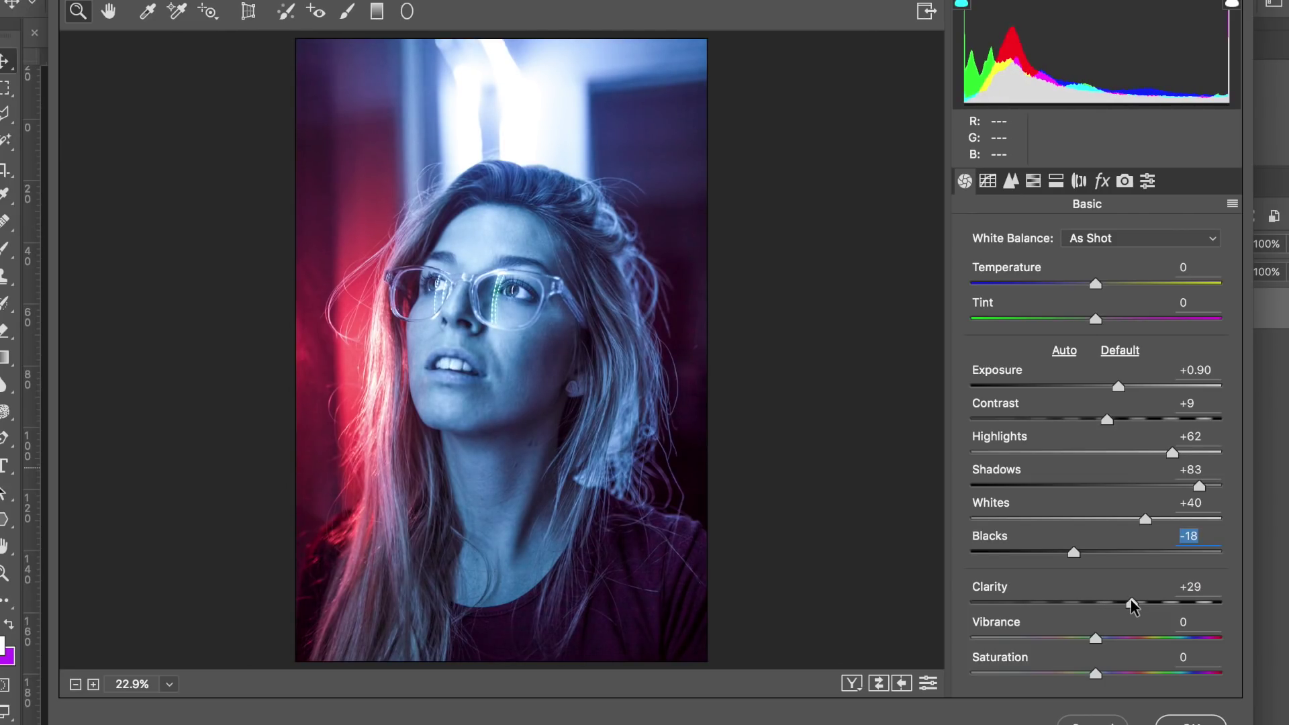
left_click(1133, 607)
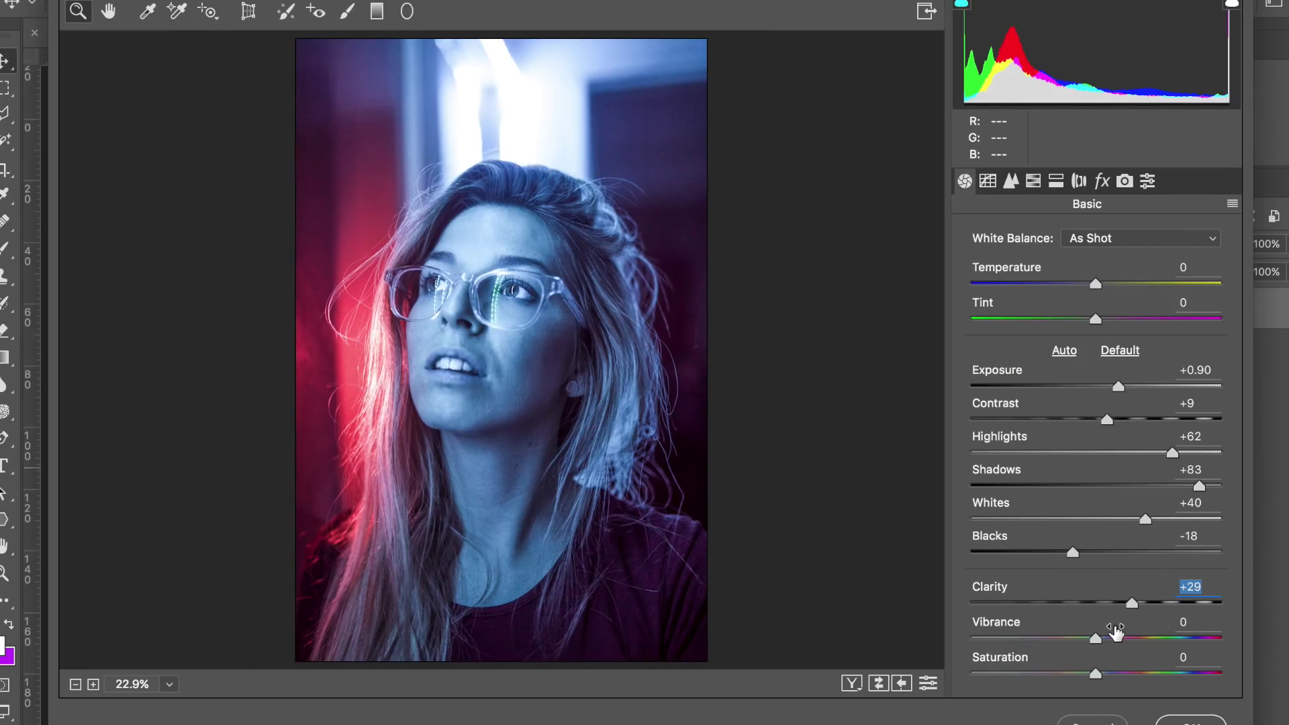
left_click_drag(1094, 637, 1100, 678)
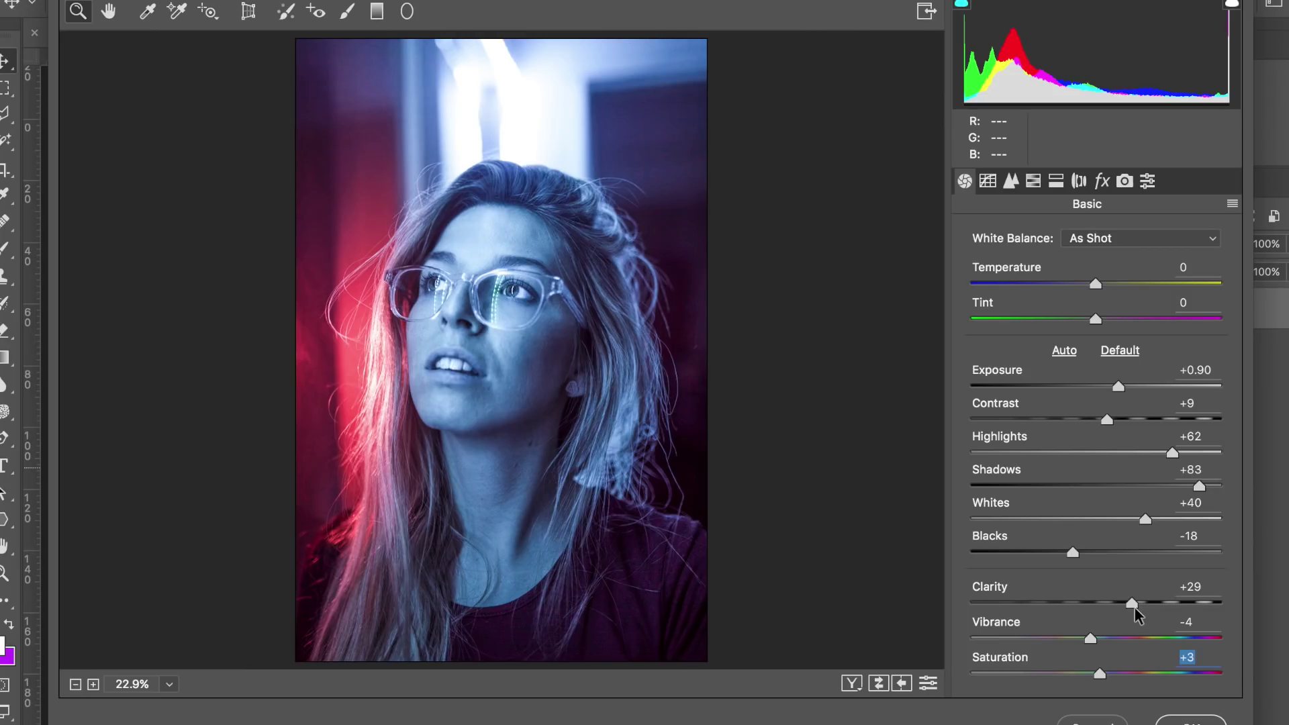
left_click_drag(1129, 603, 1126, 603)
- Switch between Photoshop and the brandonwoelfel pink-and-teal neon portrait on Instagram to compare the edit with the reference
key("super+Tab")
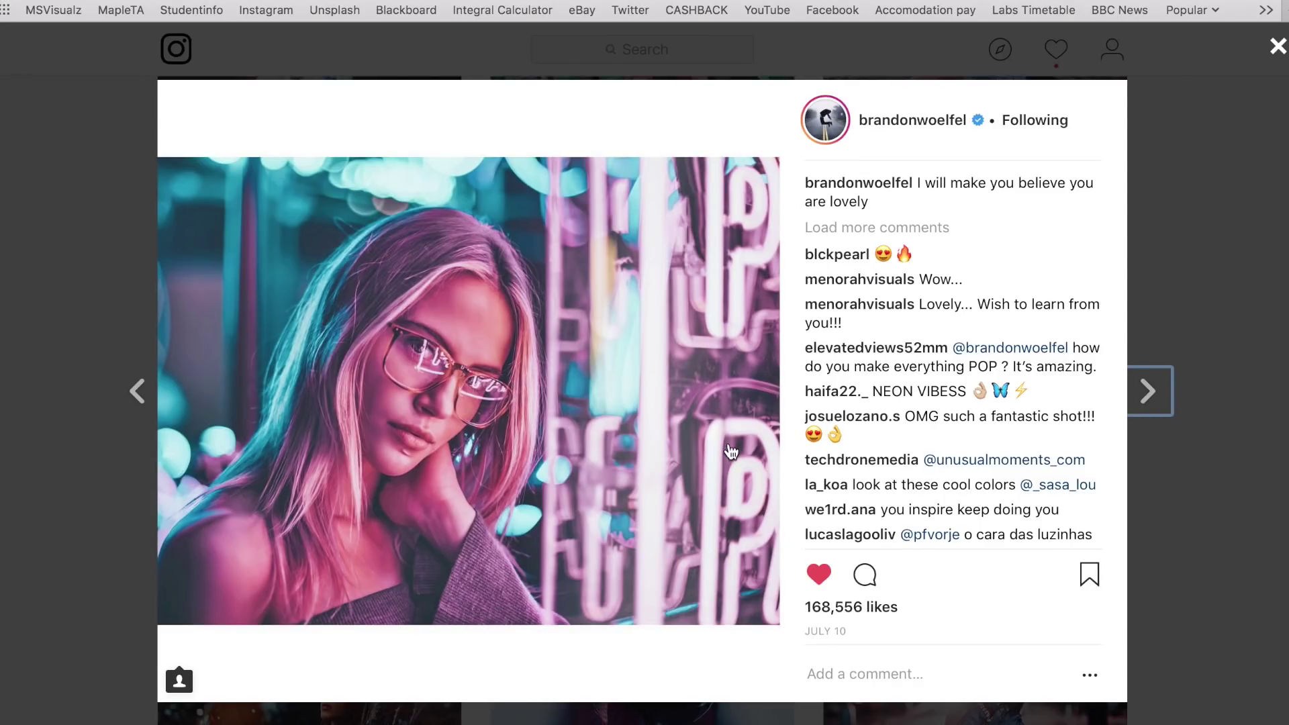
key("super+Tab")
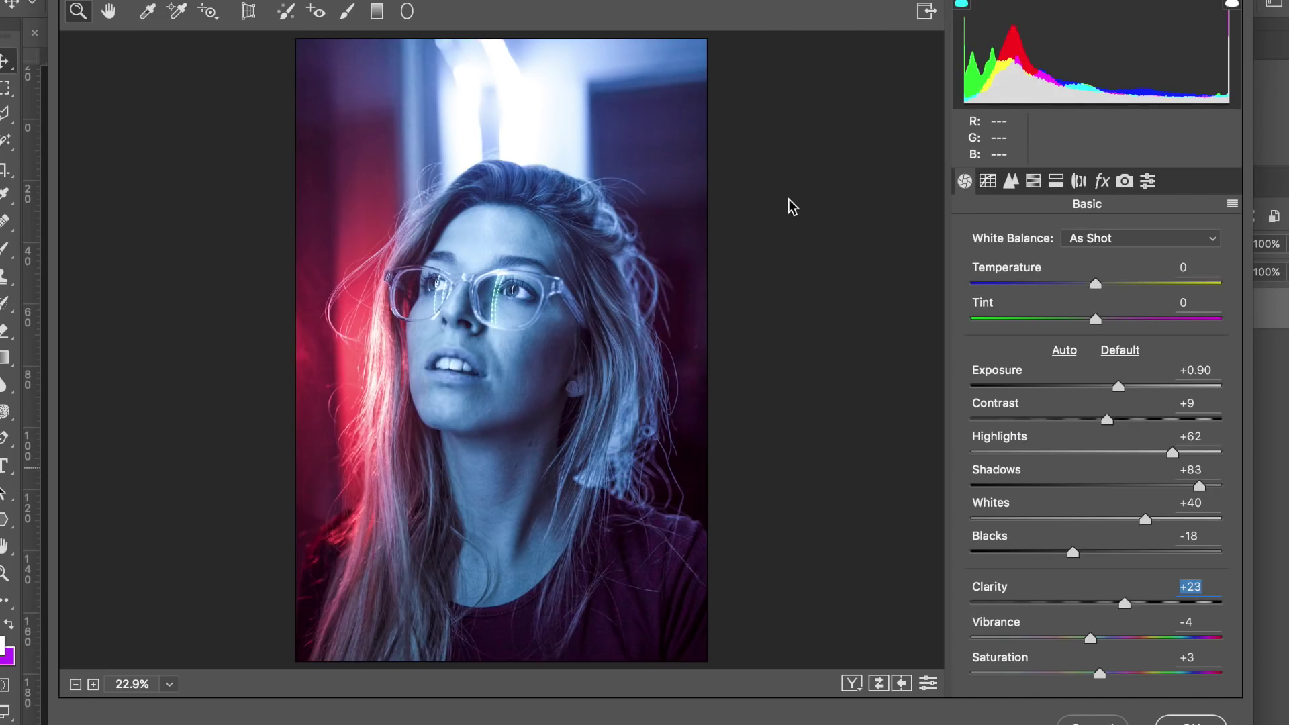
key("super+Tab")
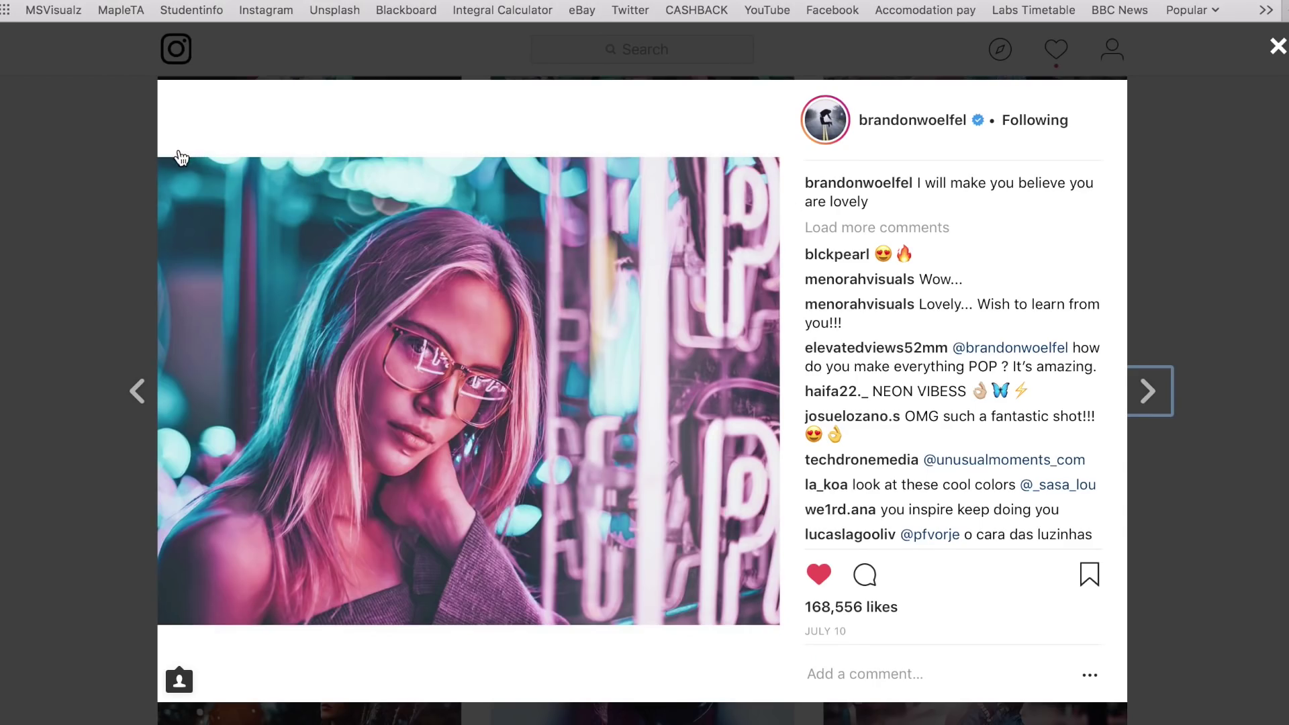
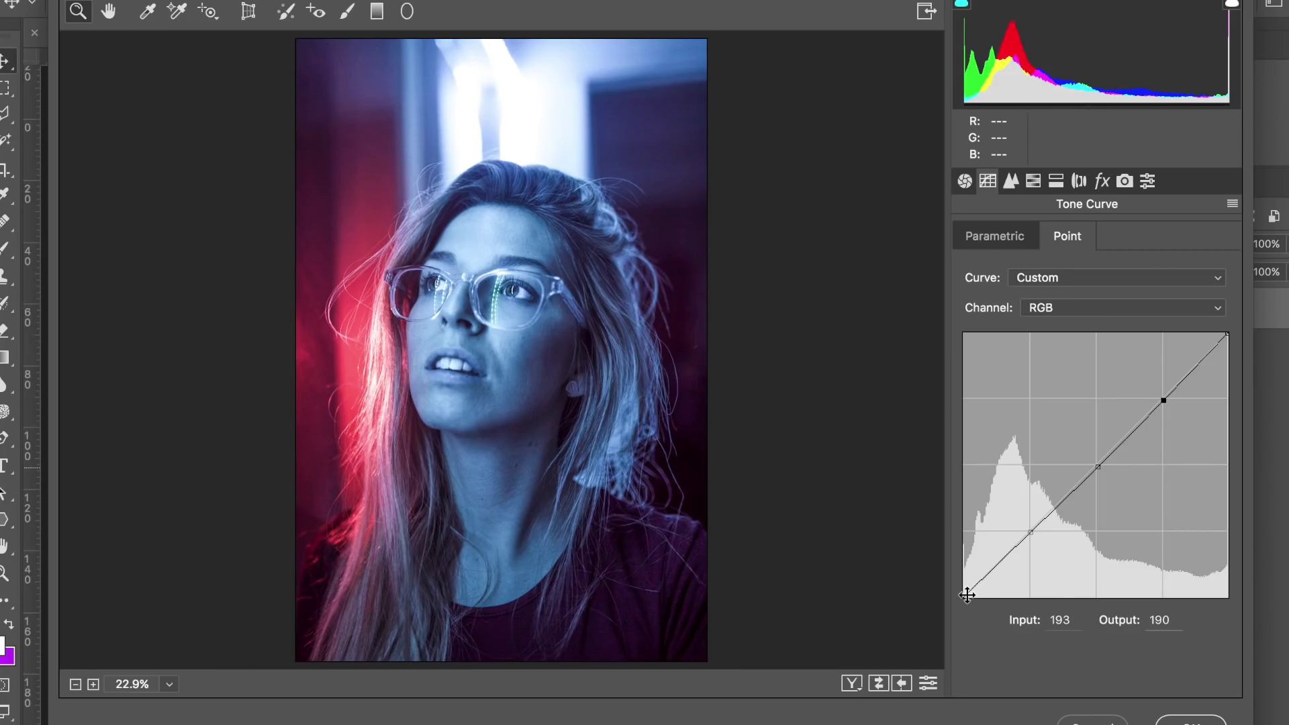
- On the RGB point tone curve, raise the black point to output 34 and add a nearby deep-shadow point to fade the blacks
left_click(966, 595)
left_click_drag(958, 585, 991, 554)
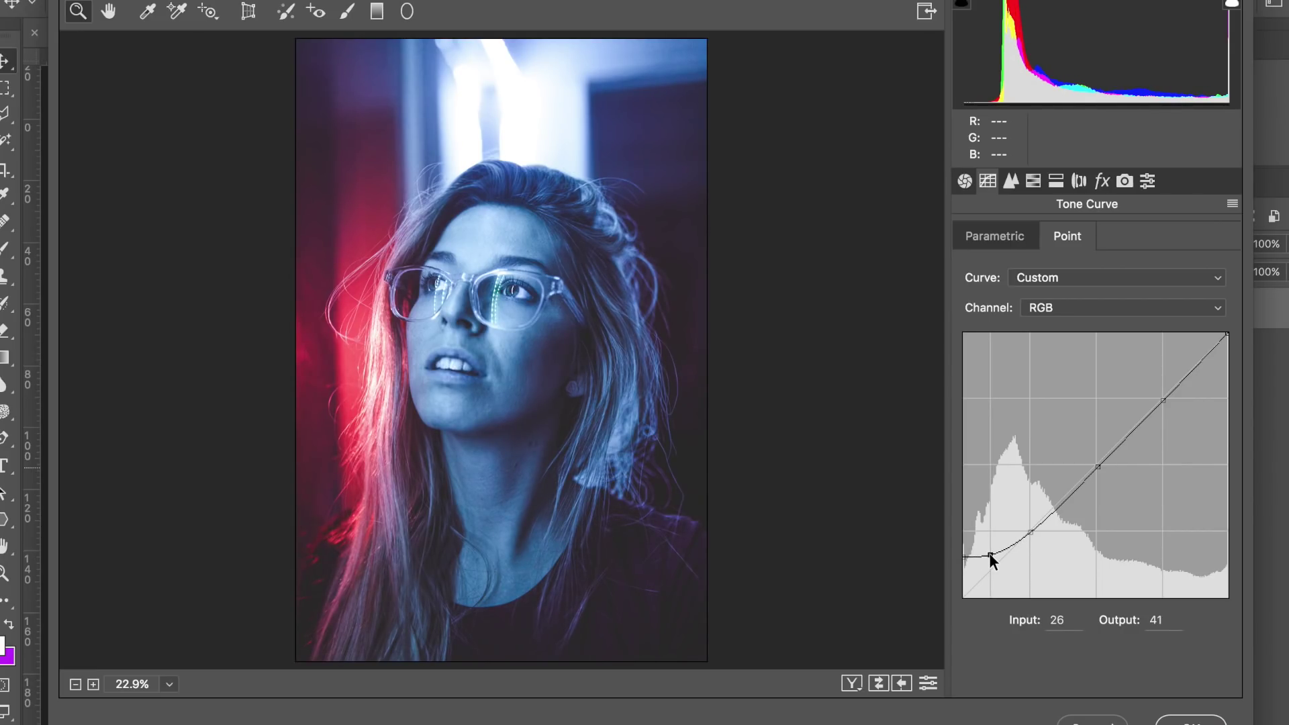
mouse_move(961, 555)
left_mouse_down()
mouse_move(958, 568)
mouse_move(989, 556)
mouse_move(990, 567)
mouse_move(984, 549)
mouse_move(960, 562)
left_mouse_up()
left_click(966, 568)
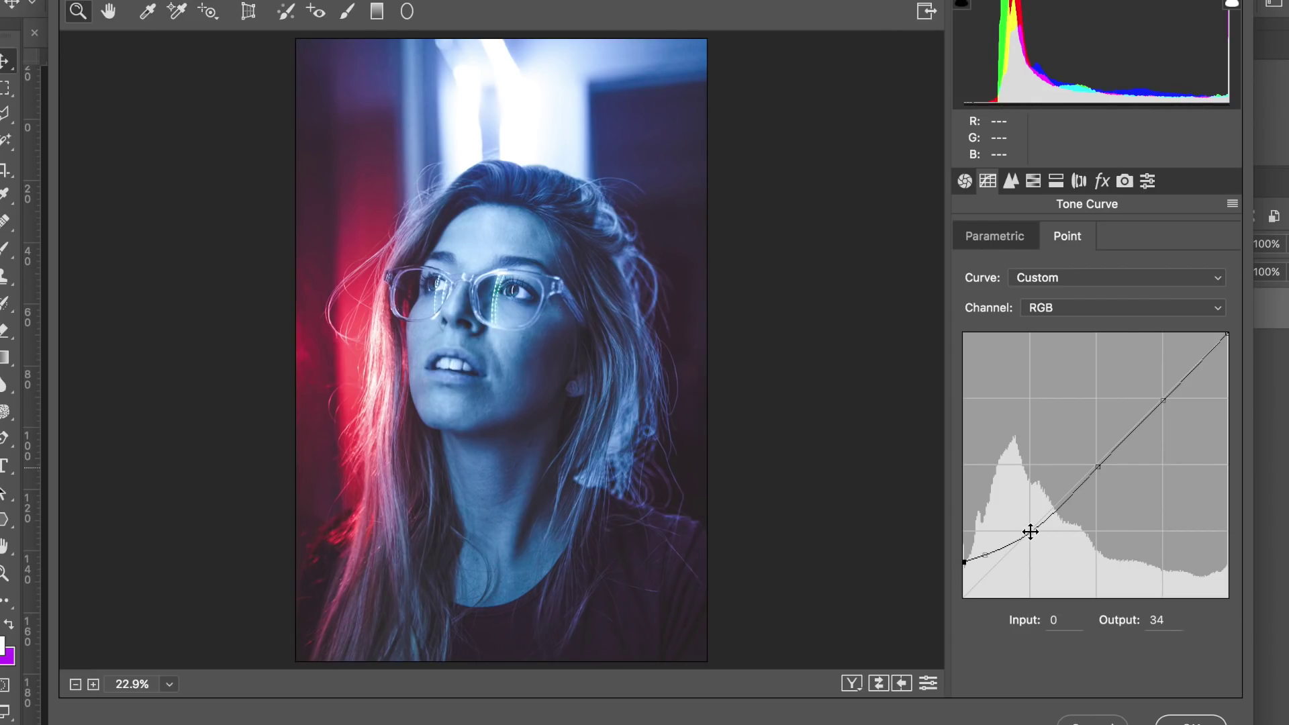
- Shape the RGB curve with points at 65/75, 123/129 and 193/197, and lower the white point to output 246
left_click_drag(1031, 532, 1030, 519)
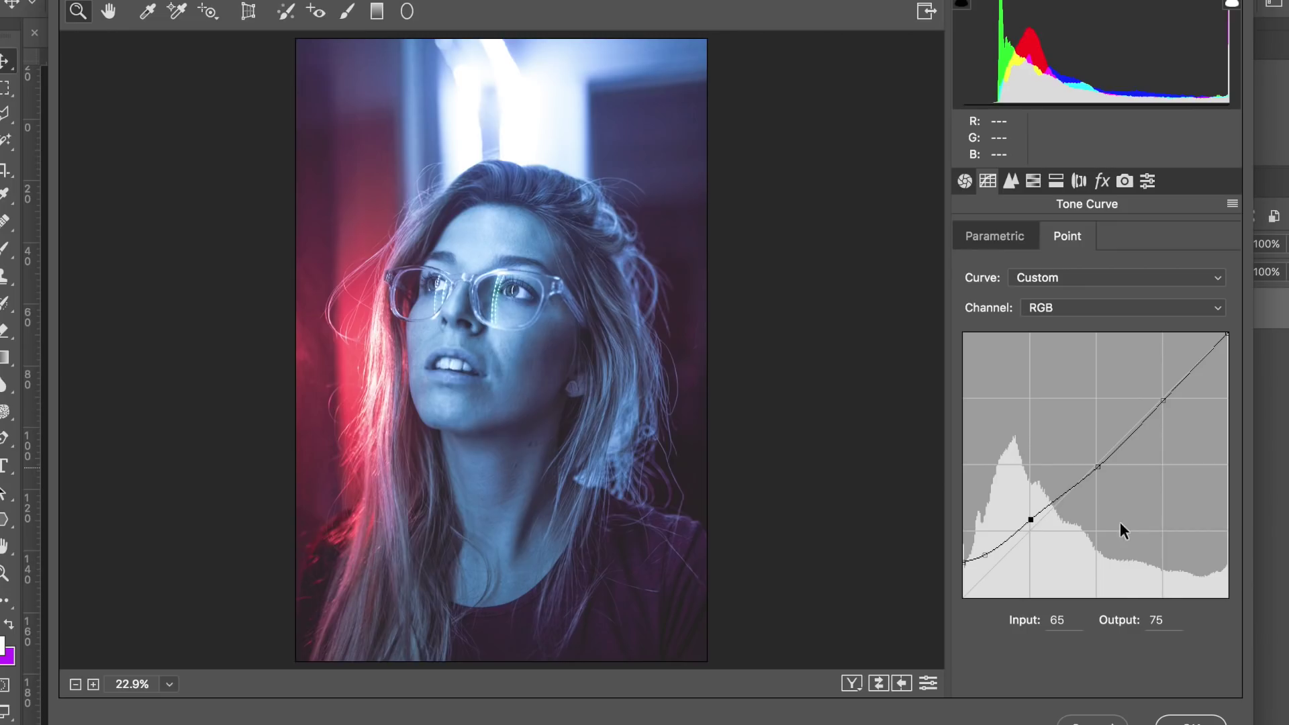
mouse_move(1097, 466)
left_mouse_down()
mouse_move(1088, 424)
mouse_move(1090, 500)
mouse_move(1091, 463)
left_mouse_up()
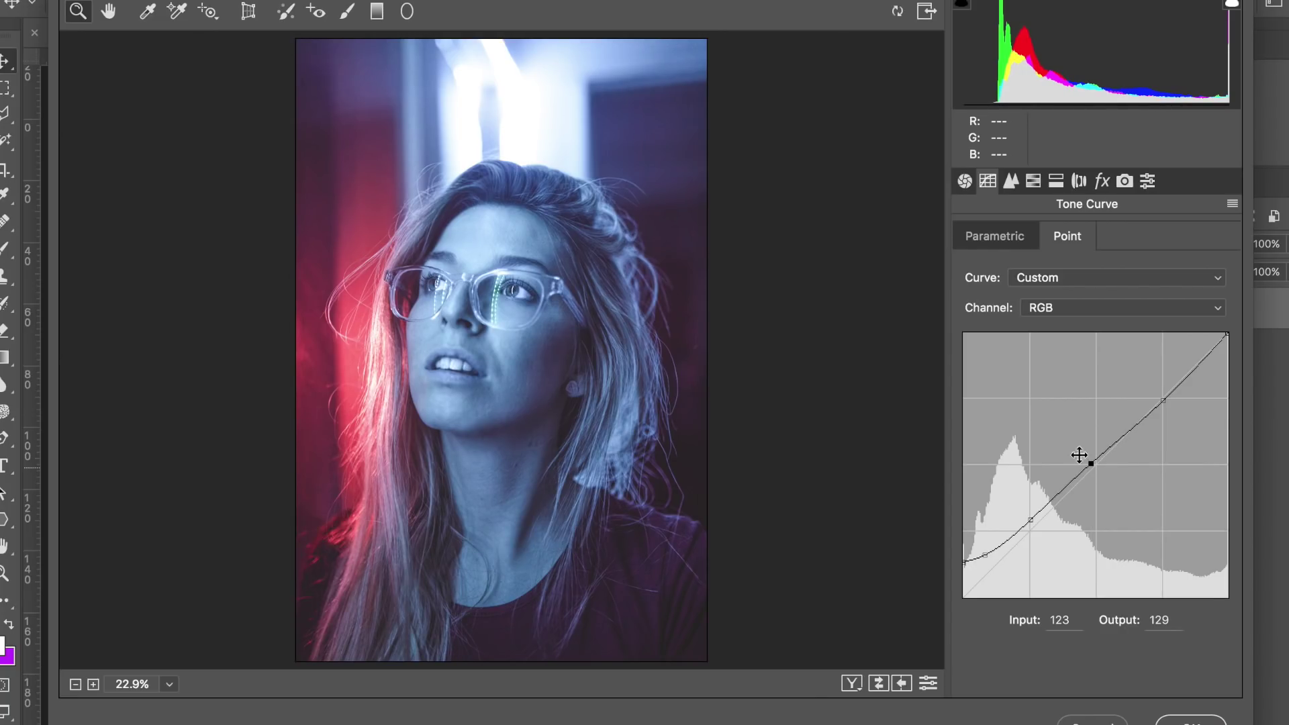
left_click(1163, 401)
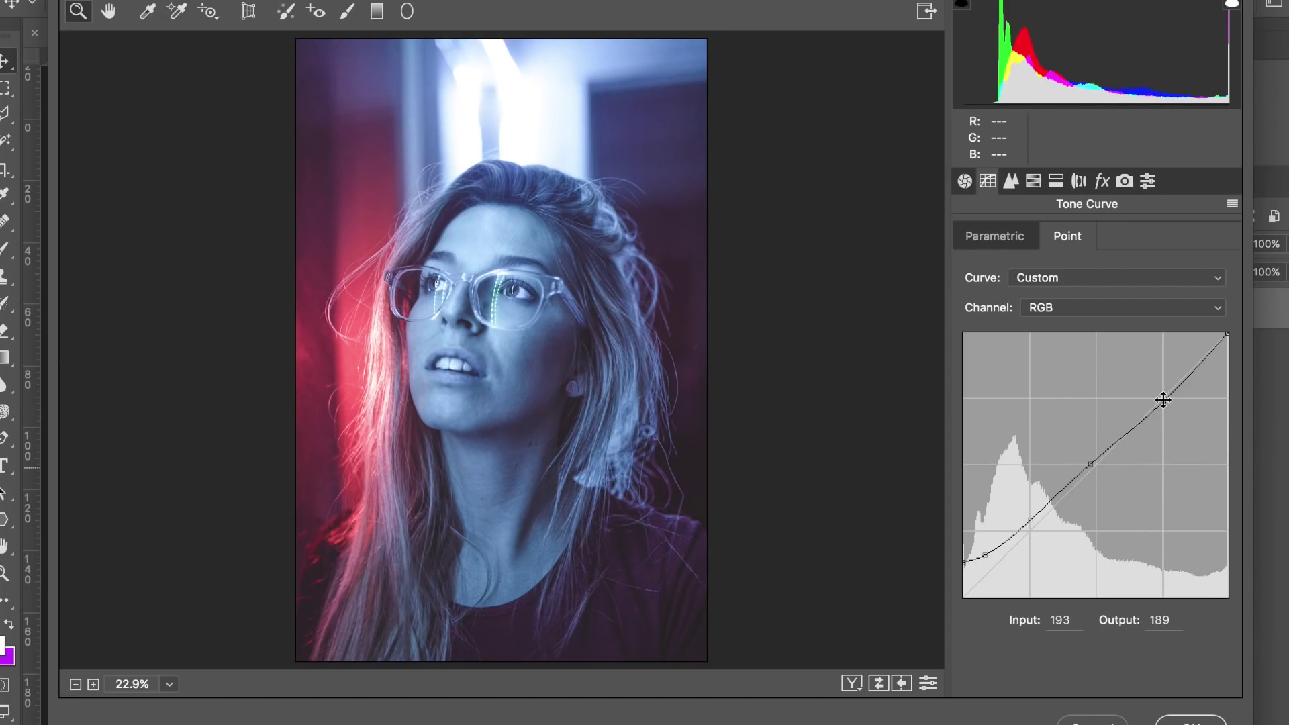
mouse_move(1163, 401)
left_mouse_down()
mouse_move(1153, 353)
mouse_move(1166, 433)
mouse_move(1162, 391)
left_mouse_up()
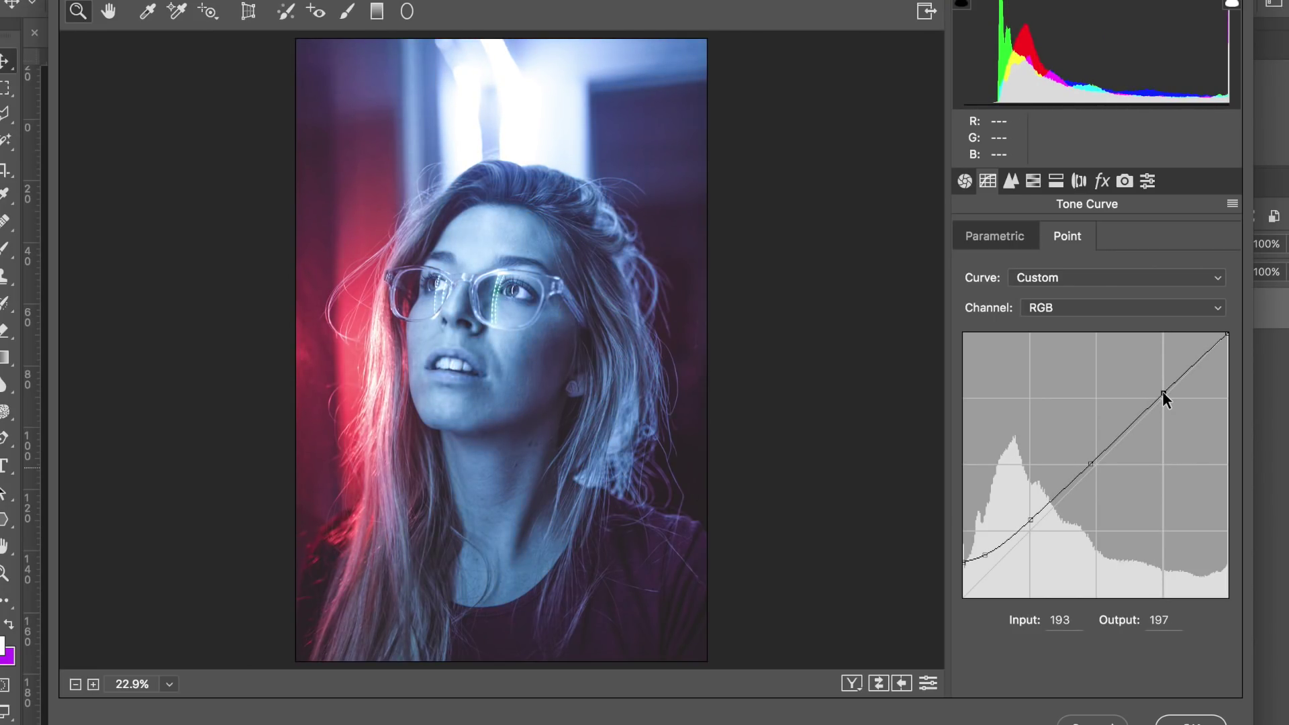
mouse_move(1226, 333)
left_mouse_down()
mouse_move(1239, 377)
mouse_move(1238, 269)
mouse_move(1183, 267)
mouse_move(1264, 321)
mouse_move(1228, 354)
mouse_move(1235, 340)
left_mouse_up()
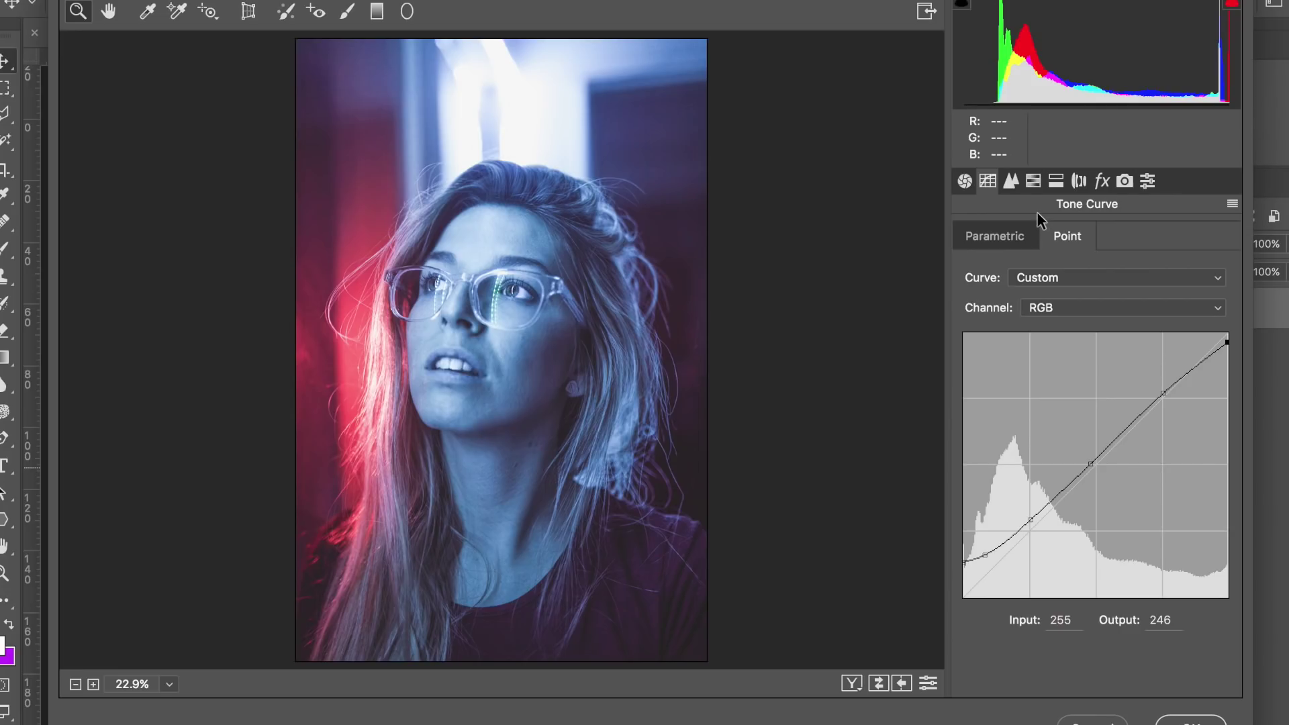
left_click(1081, 305)
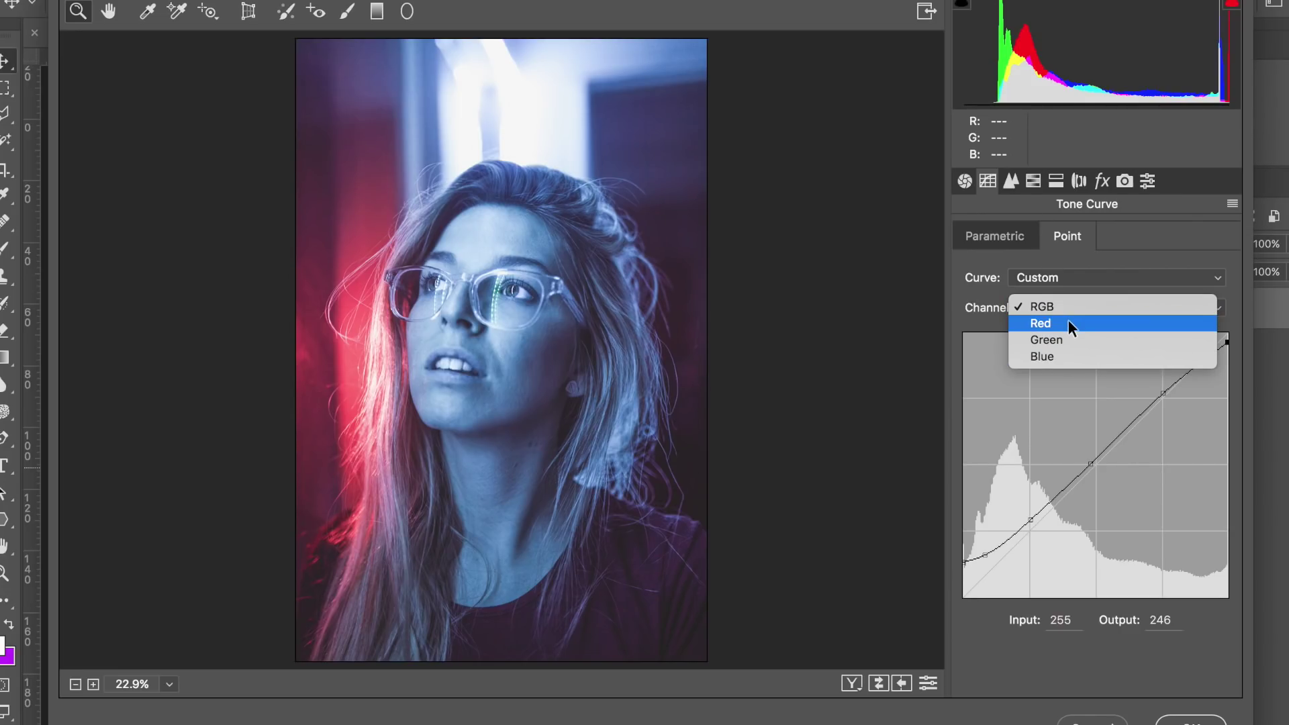
left_click(1054, 306)
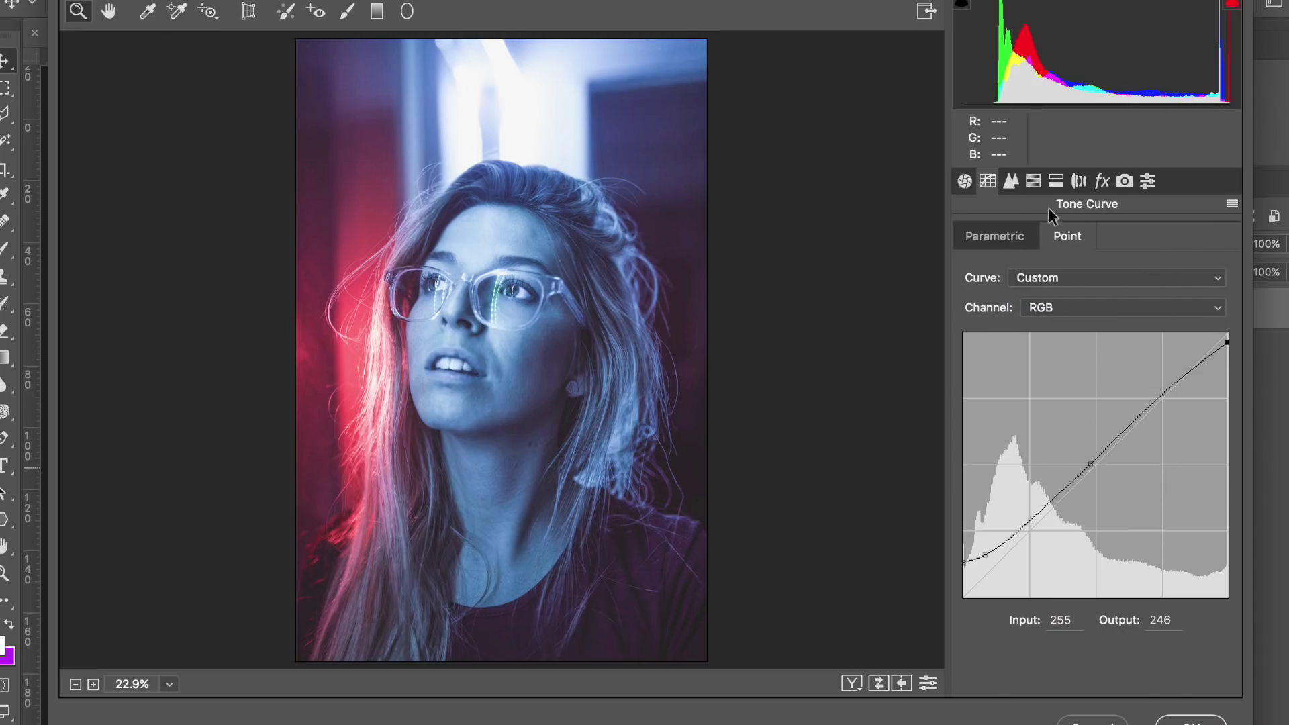
- Sharpen the portrait in the Detail settings with an Amount of 26 and a Radius of 3.0
left_click(1010, 183)
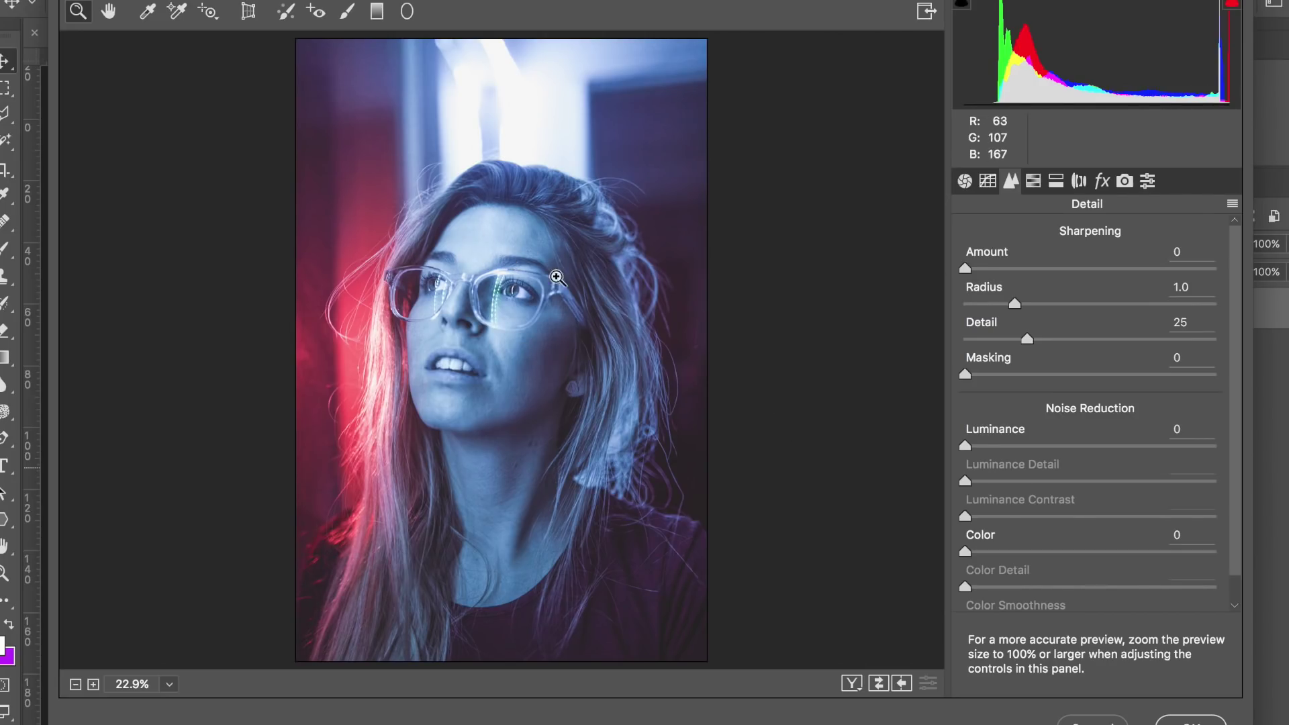
left_click(988, 268)
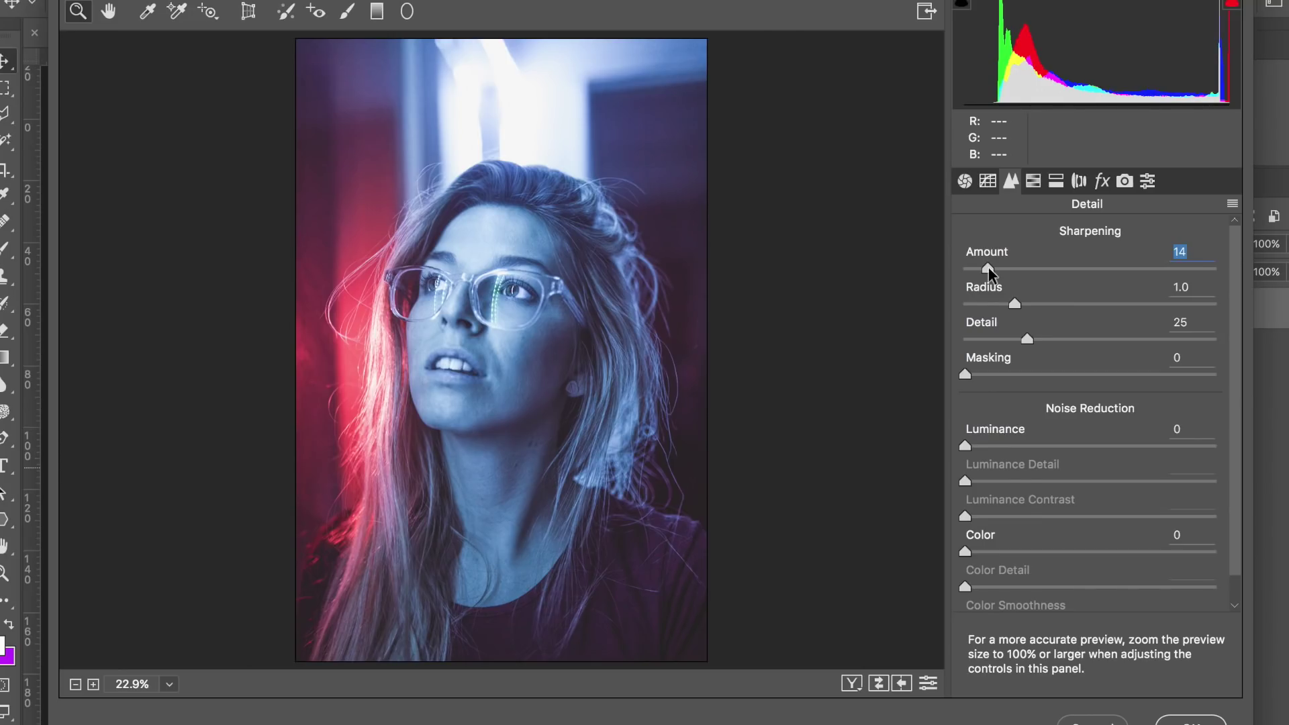
left_click(1084, 268)
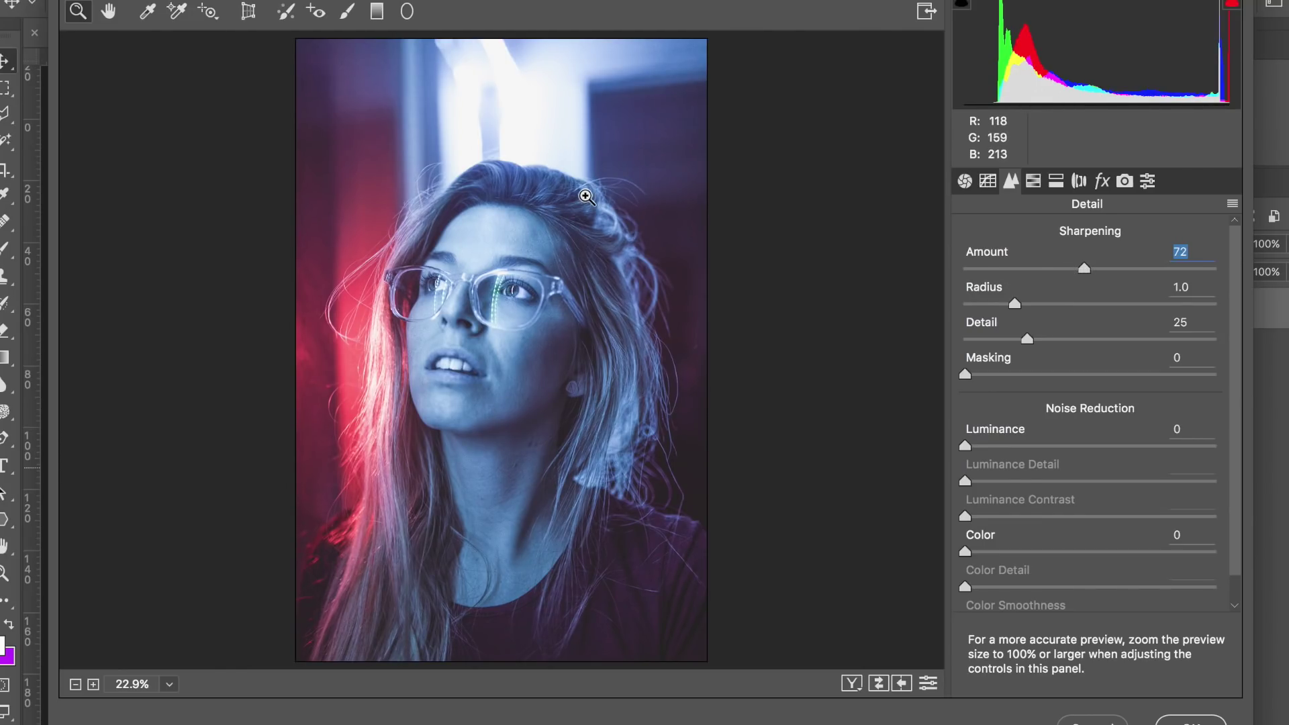
left_click(1018, 269)
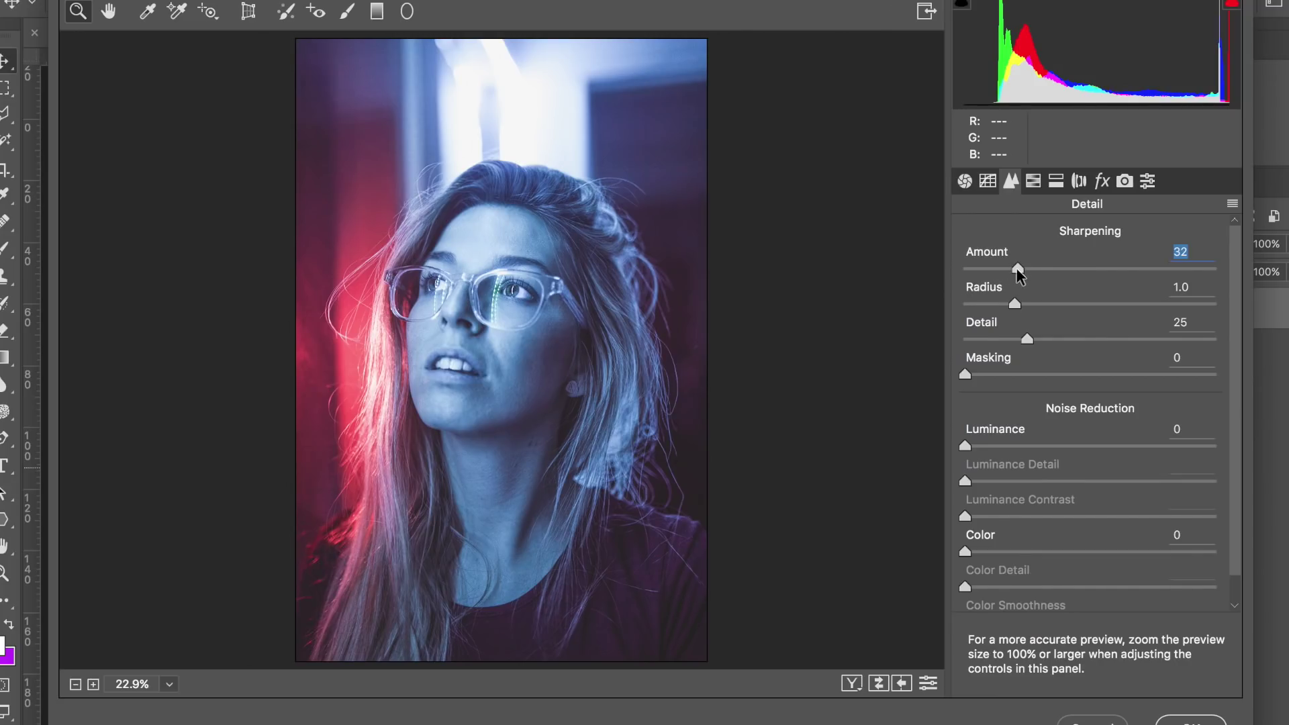
left_click(1008, 270)
key("Tab")
key("shift+Up")
key("shift+Up")
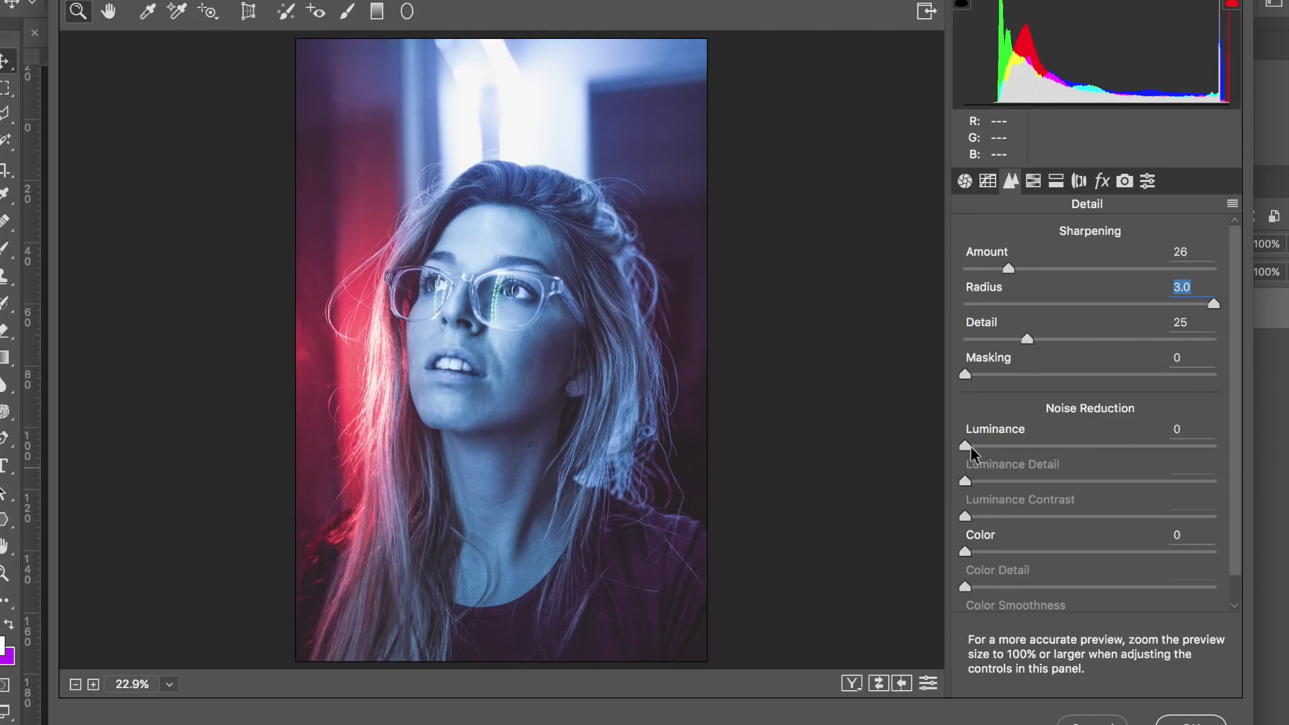
- Set the Luminance noise reduction to 41 to smooth the portrait
left_click_drag(969, 448, 1038, 451)
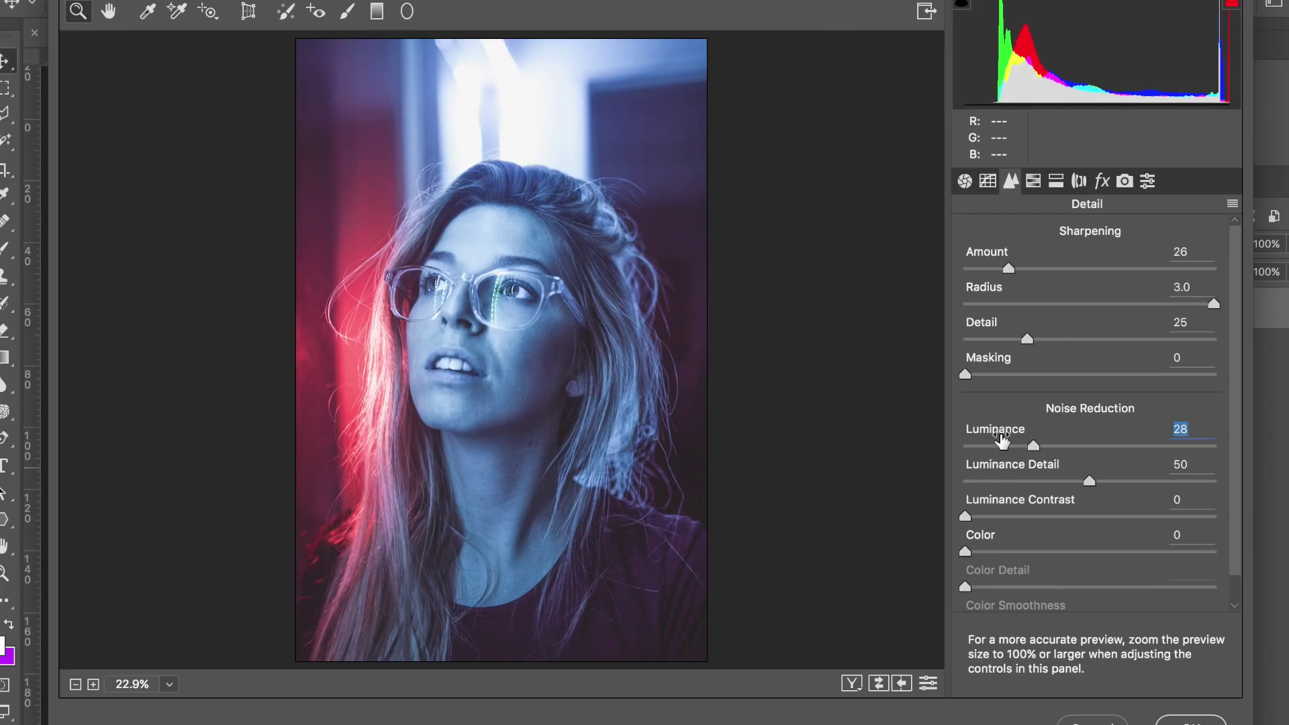
left_click(1068, 447)
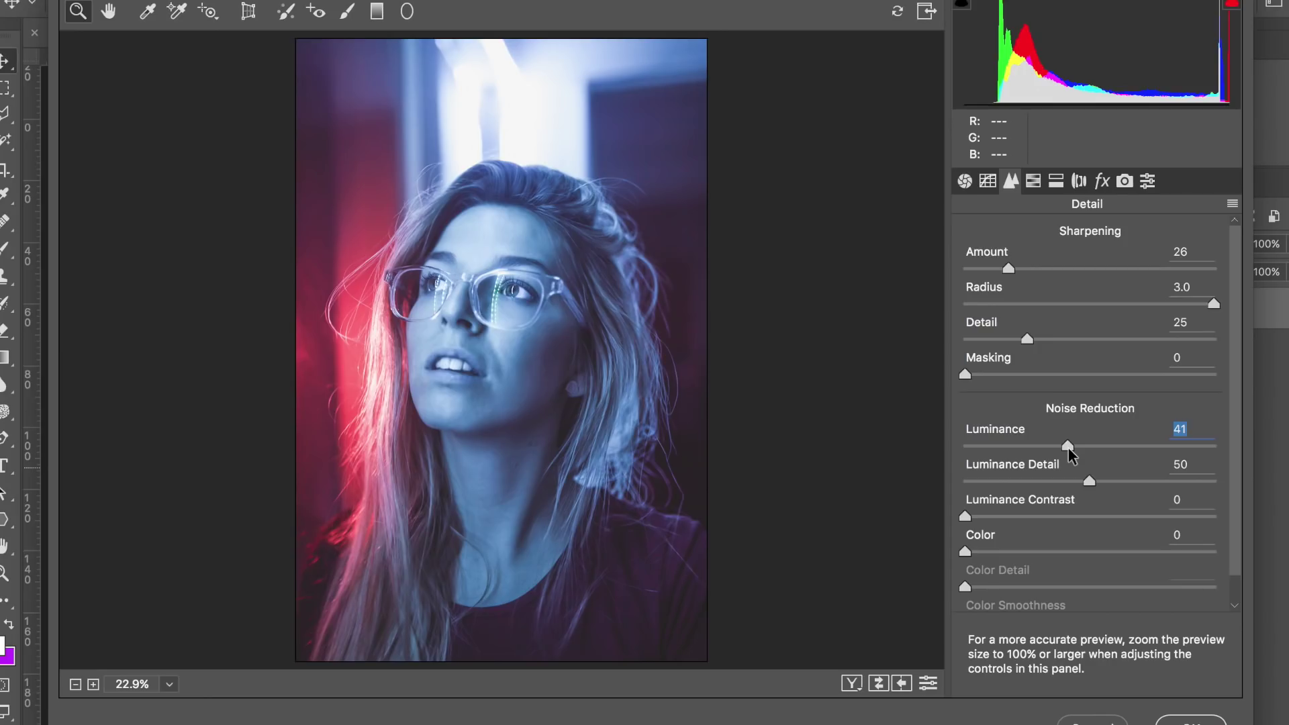
- Lower the Luminance noise reduction to 26 and raise the sharpening Amount to 41
left_click(1129, 448)
left_click_drag(1128, 450, 1032, 455)
left_click_drag(1009, 269, 1033, 268)
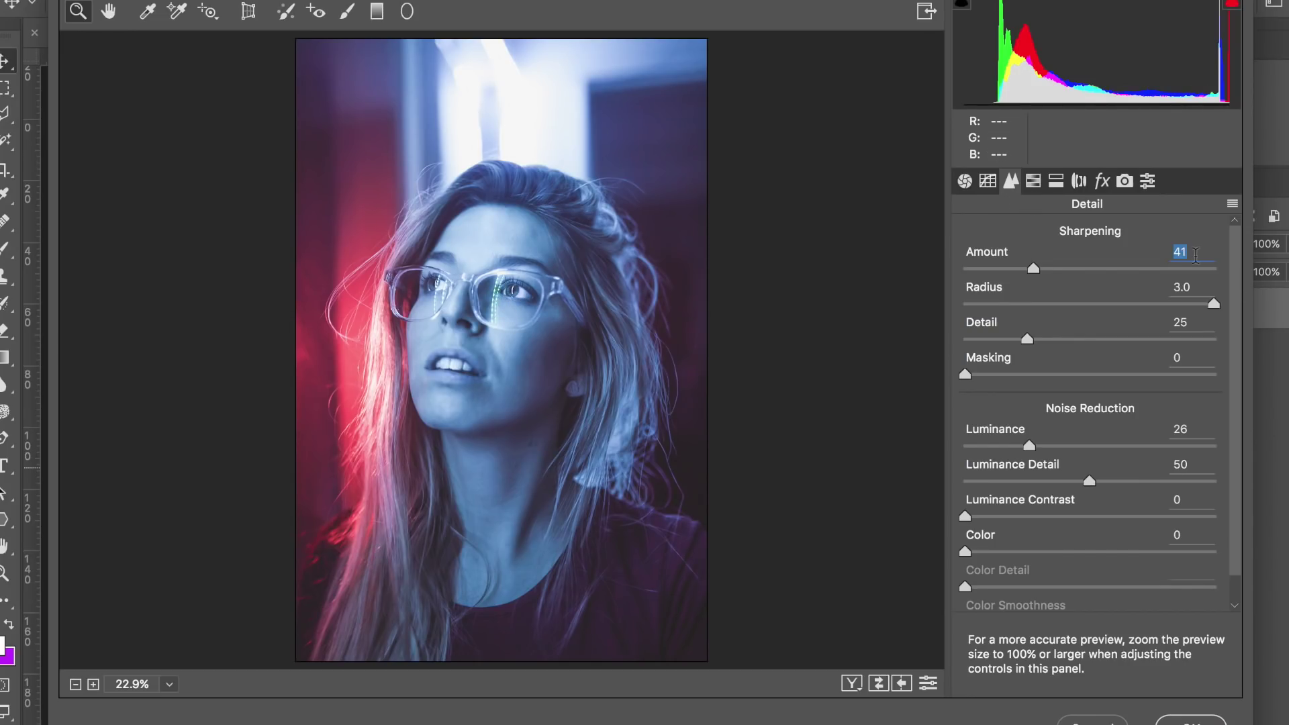
- Shift the HSL hue of Reds to -45 and Oranges to +36, leaving Yellows at 0
left_click(1034, 183)
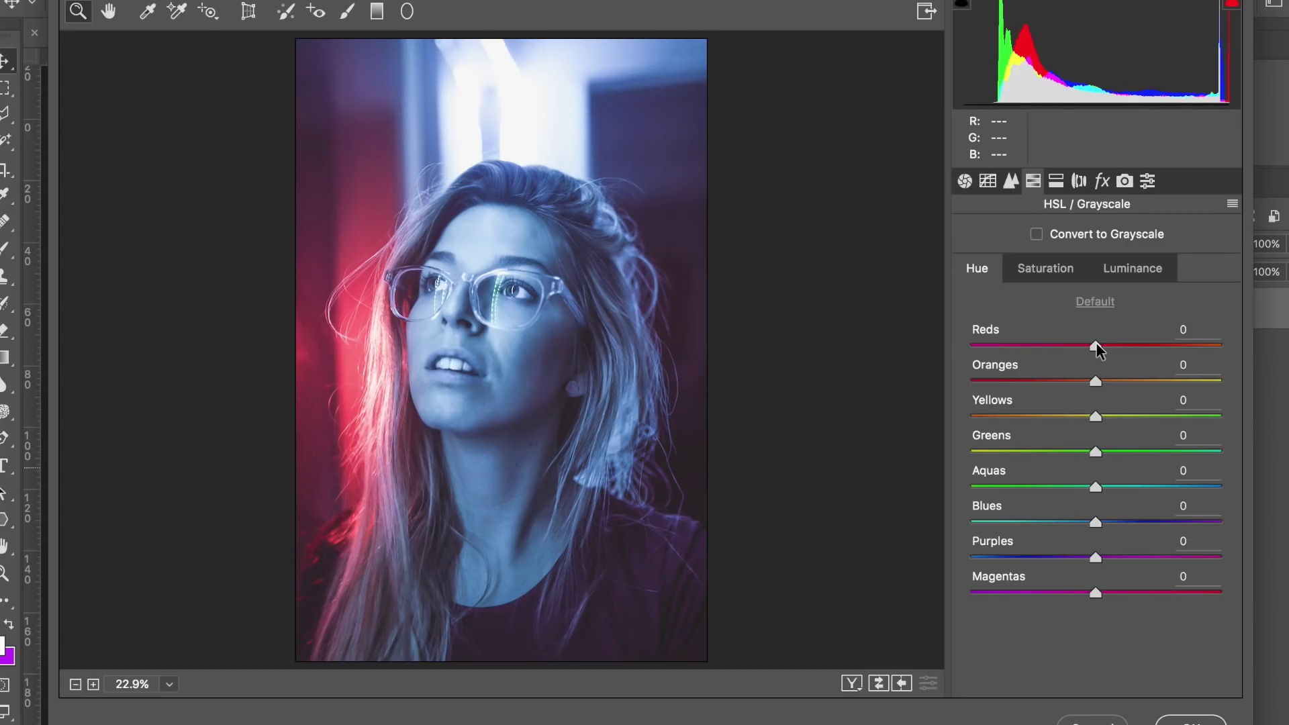
left_click_drag(1083, 348, 1043, 345)
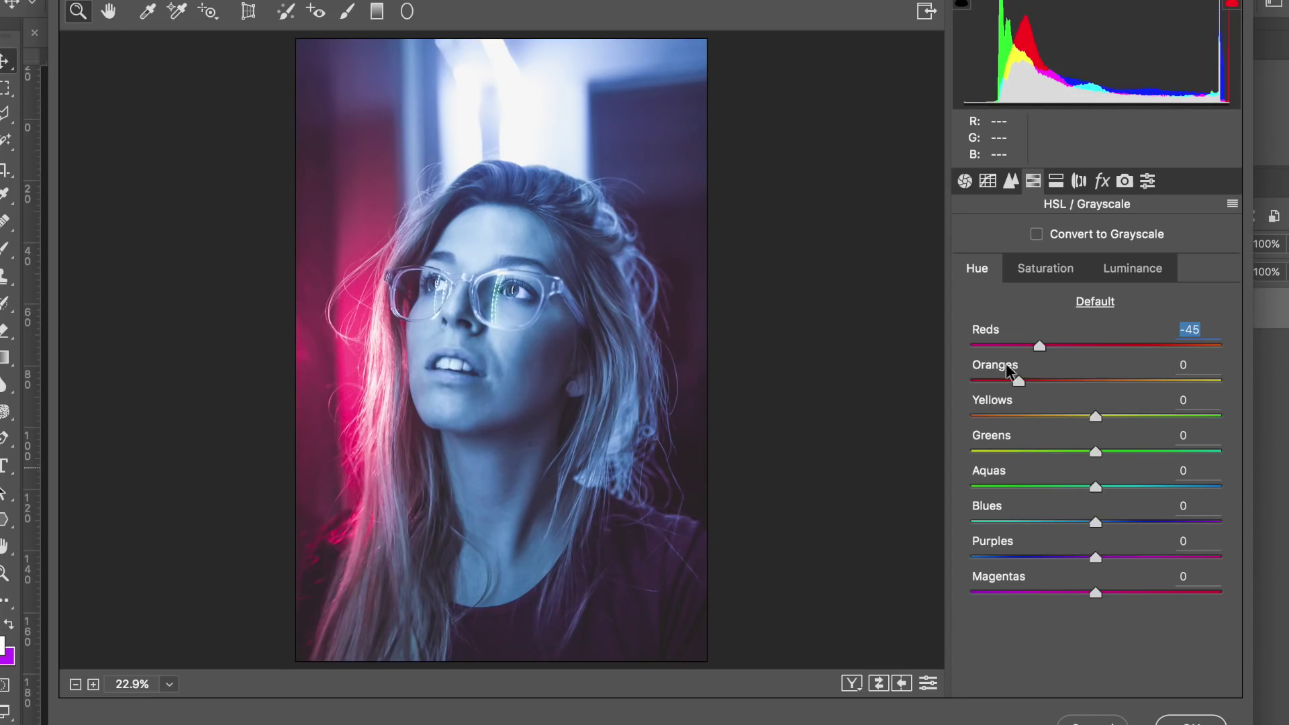
left_click_drag(1006, 365, 1138, 382)
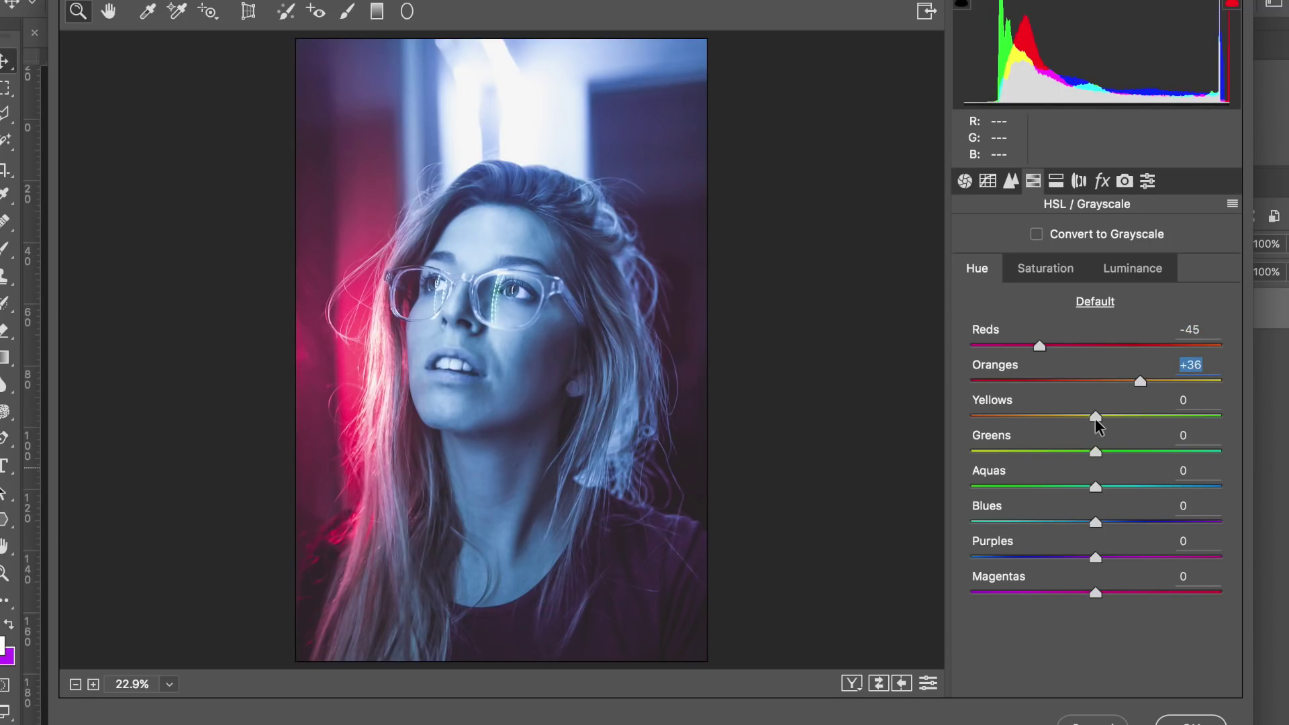
left_click_drag(1094, 417, 1158, 416)
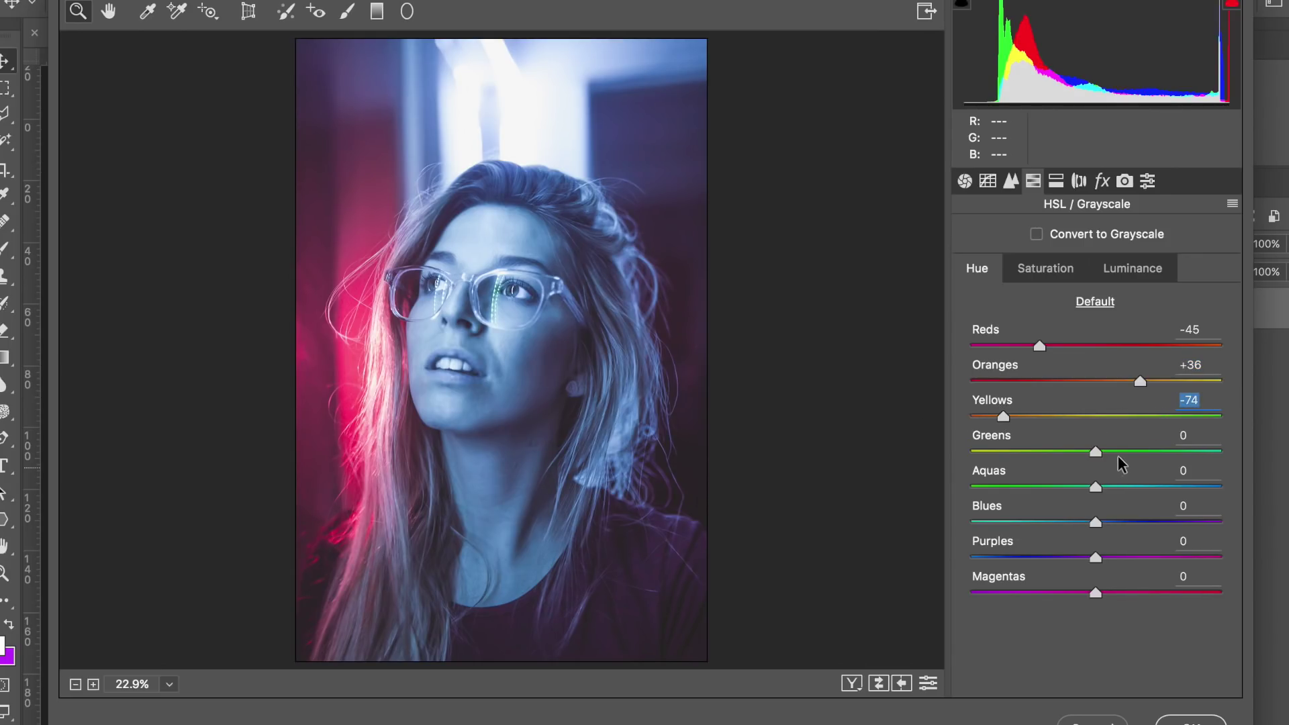
type("0")
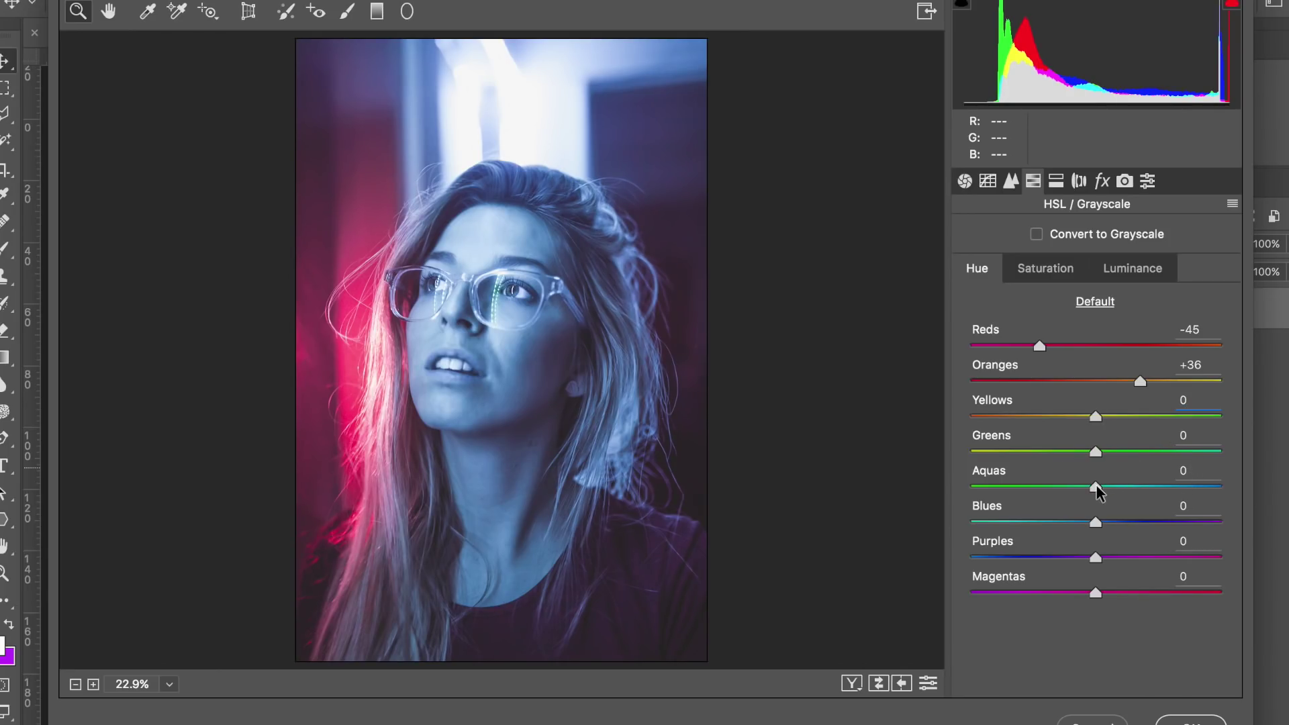
- Shift the HSL hue of Blues to -18, Purples to -6 and Magentas to -48, leaving Aquas at 0
left_click_drag(1221, 484, 1142, 502)
double_click(1143, 500)
left_click_drag(1094, 529, 1125, 524)
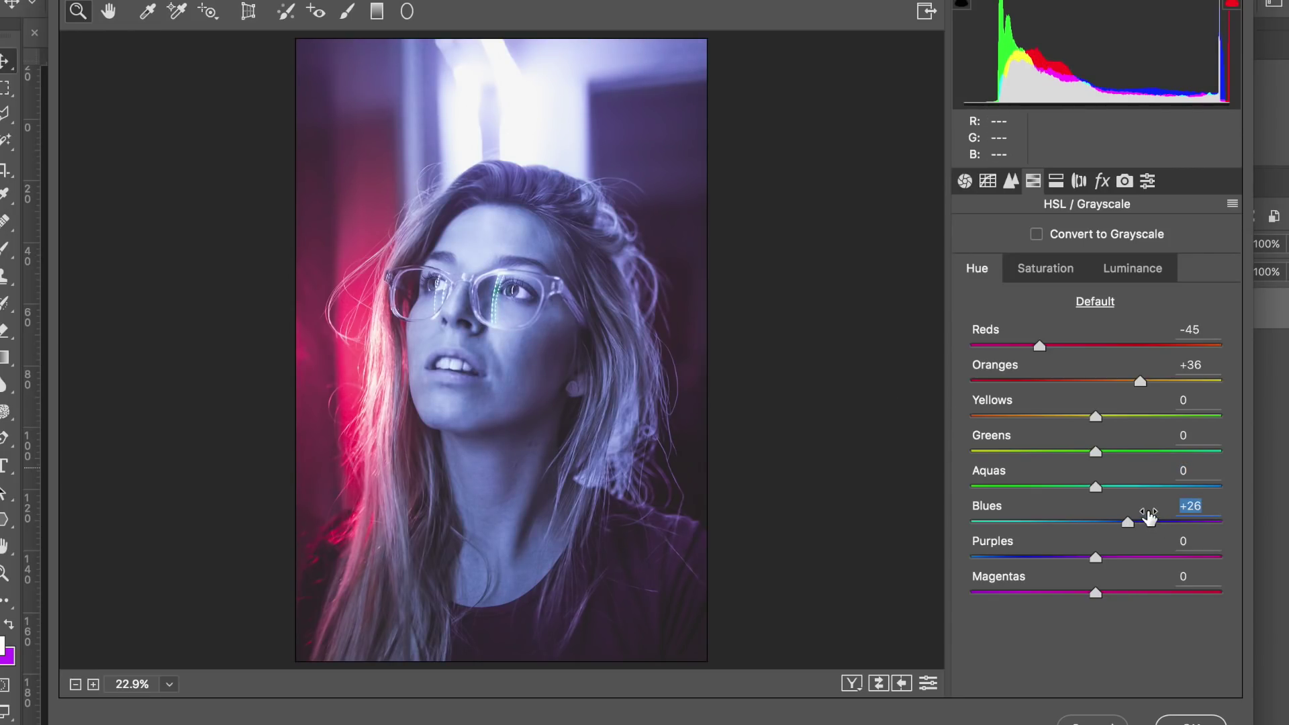
left_click_drag(1164, 530, 1079, 525)
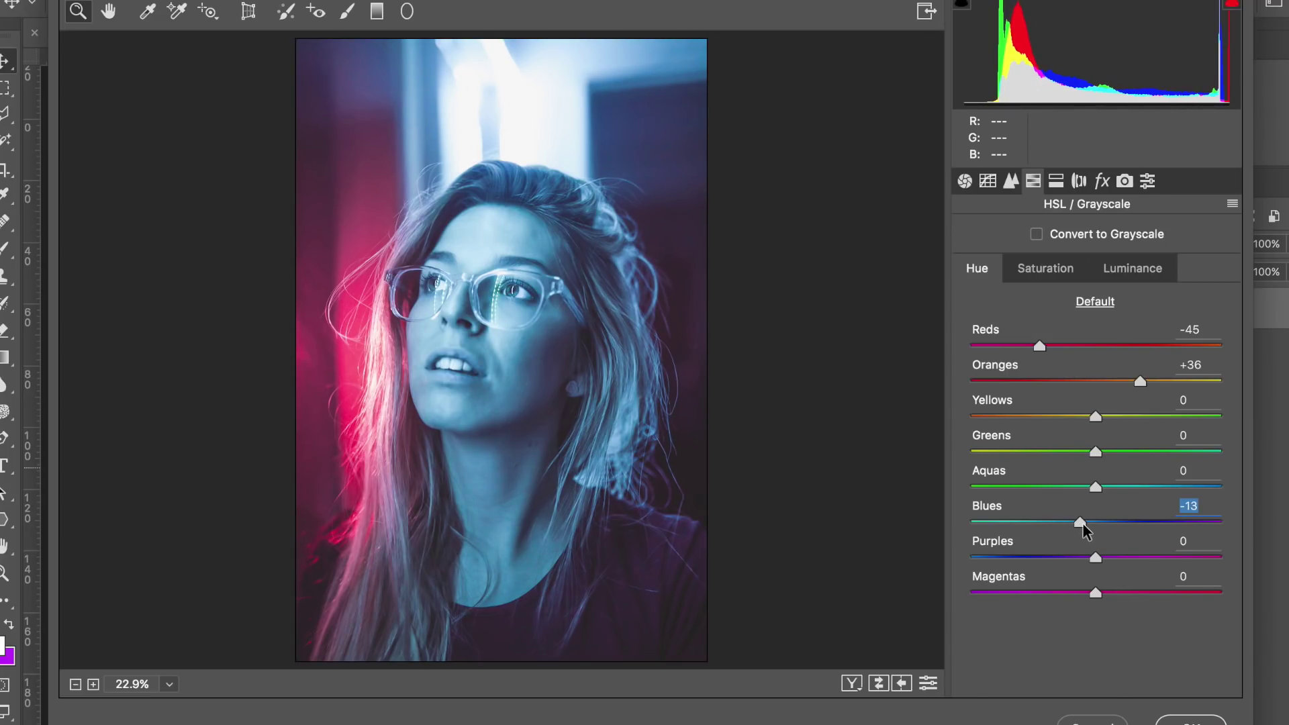
left_click_drag(1095, 558, 1034, 592)
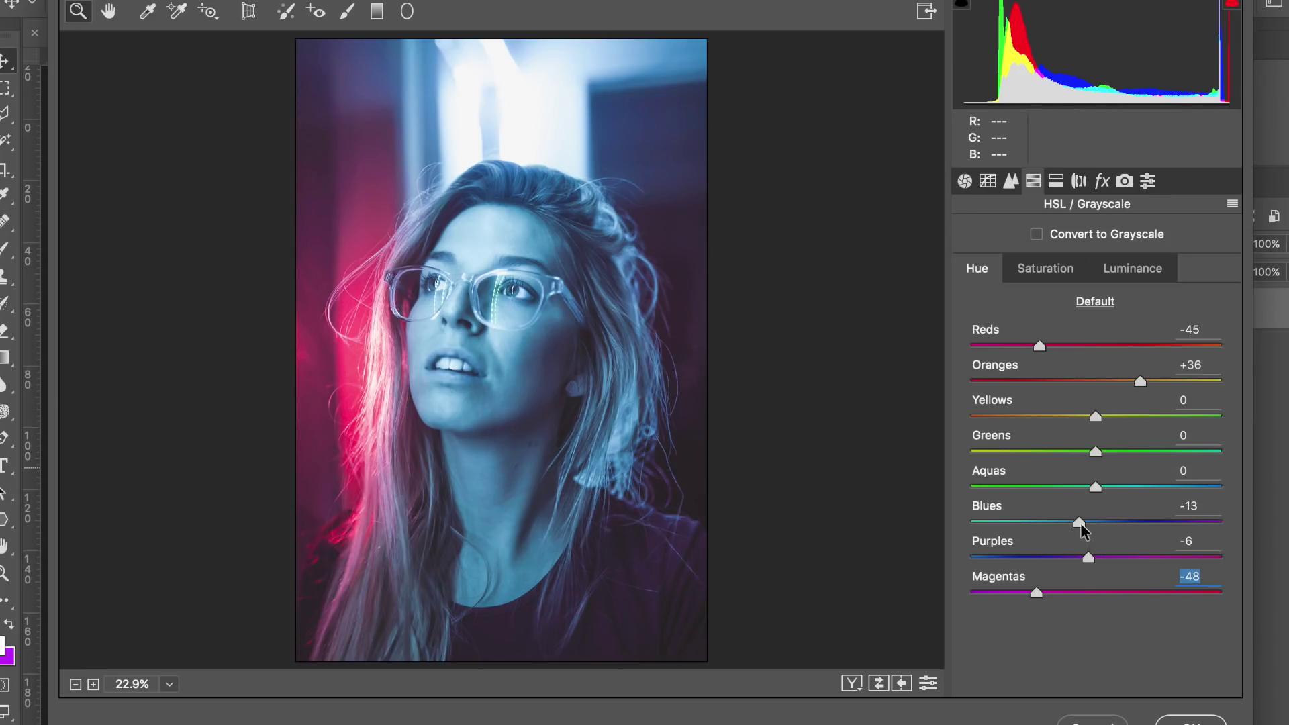
mouse_move(1088, 521)
left_mouse_down()
mouse_move(1102, 518)
mouse_move(1050, 524)
mouse_move(1114, 523)
mouse_move(1072, 522)
left_mouse_up()
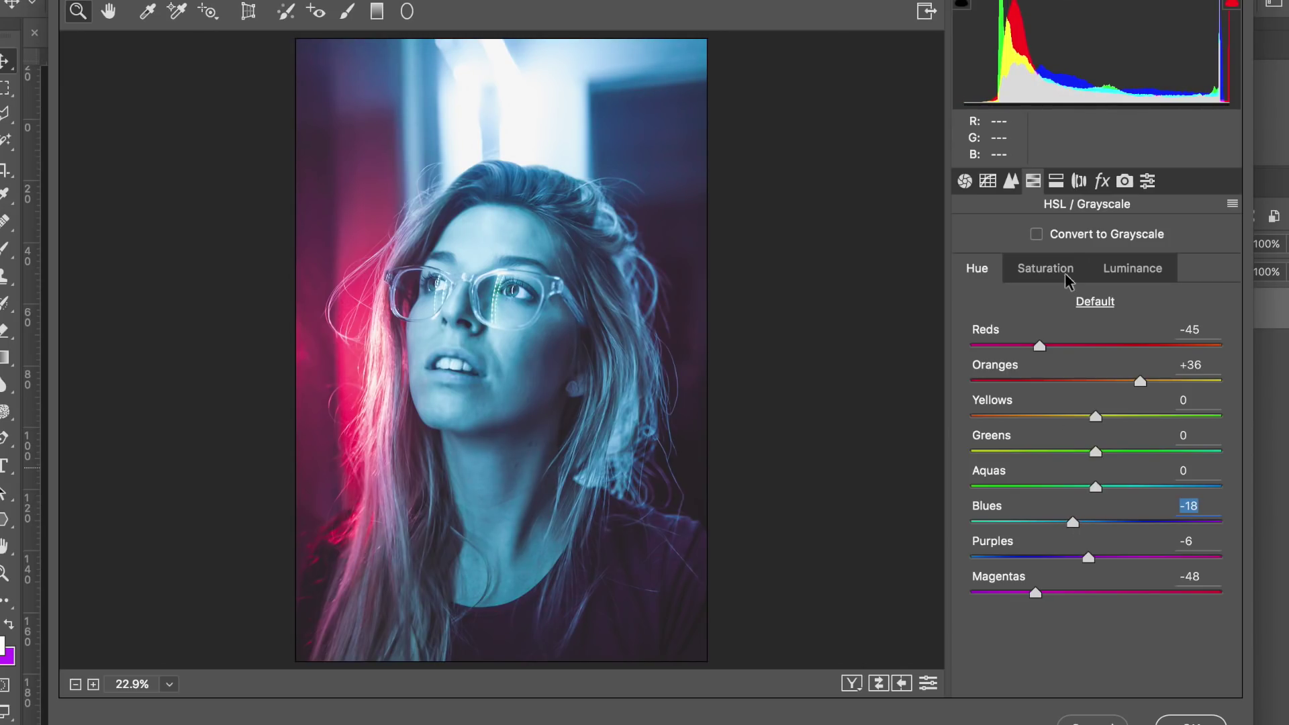
- Set the HSL saturation of Reds to +8 and Blues to -10
left_click(1055, 182)
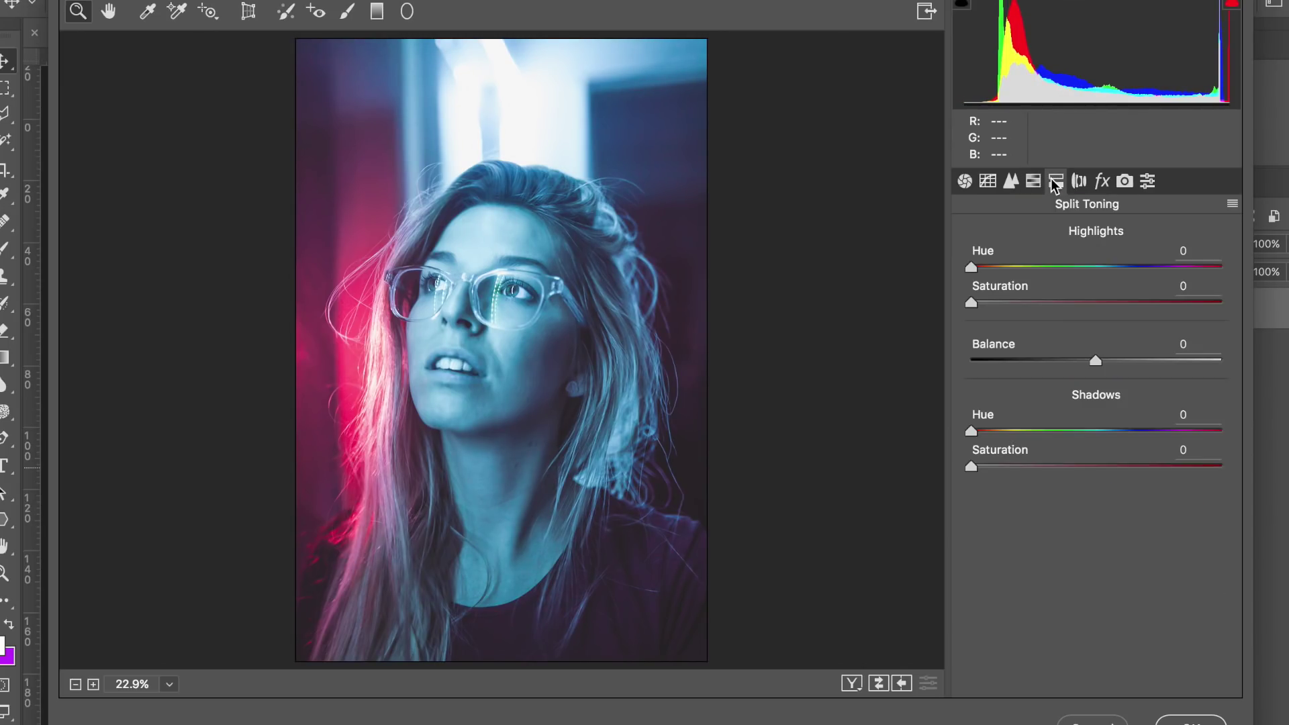
left_click(1033, 181)
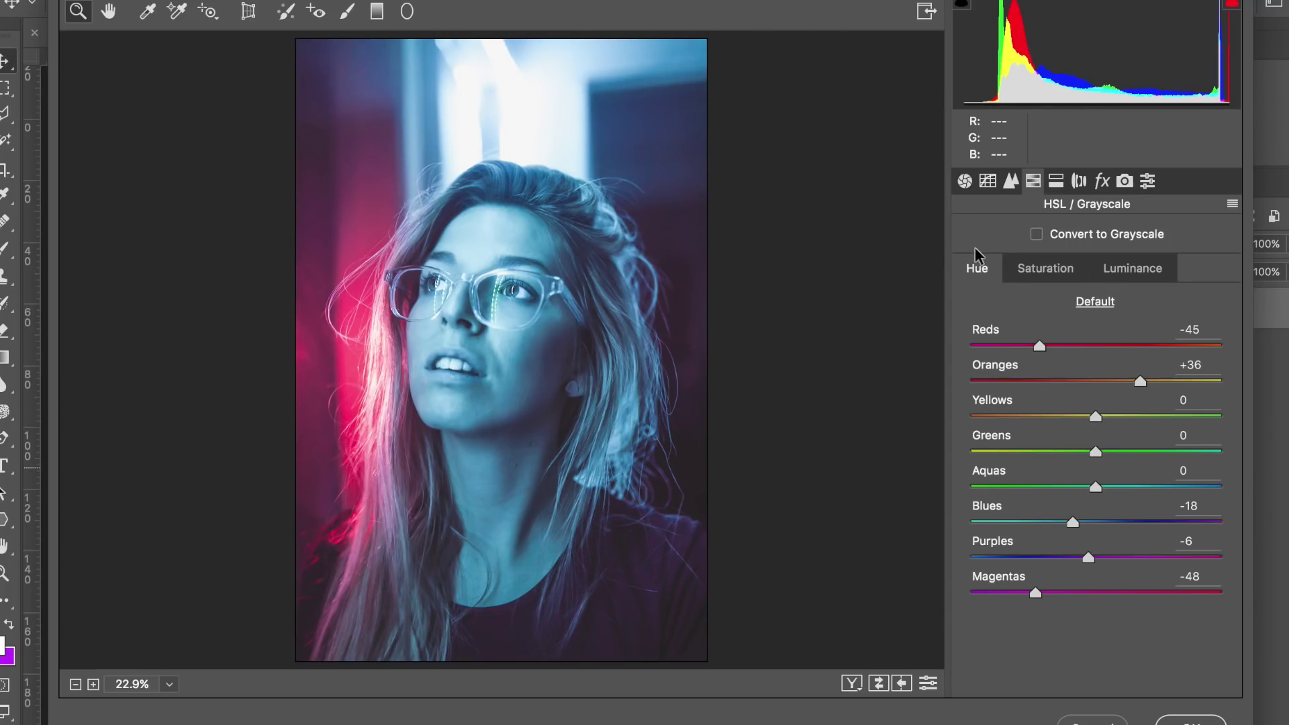
left_click(1040, 271)
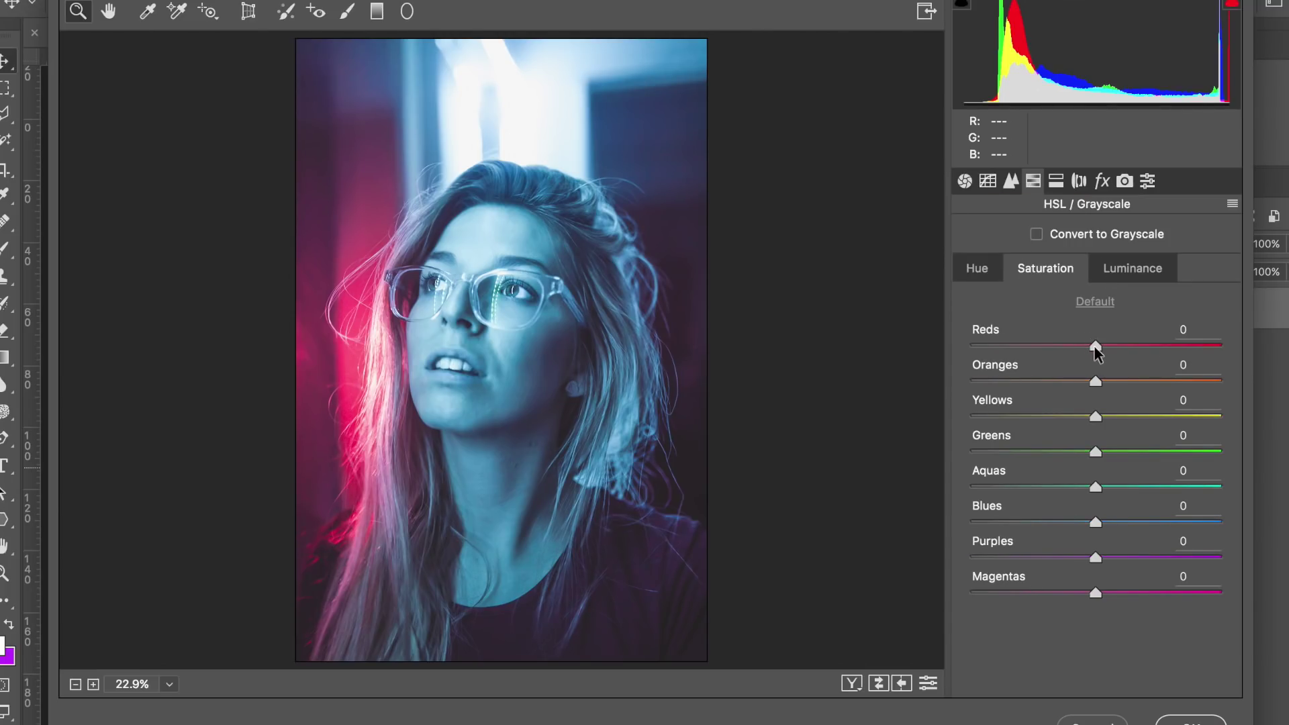
mouse_move(1094, 346)
left_mouse_down()
mouse_move(1047, 345)
mouse_move(1120, 346)
mouse_move(1105, 346)
left_mouse_up()
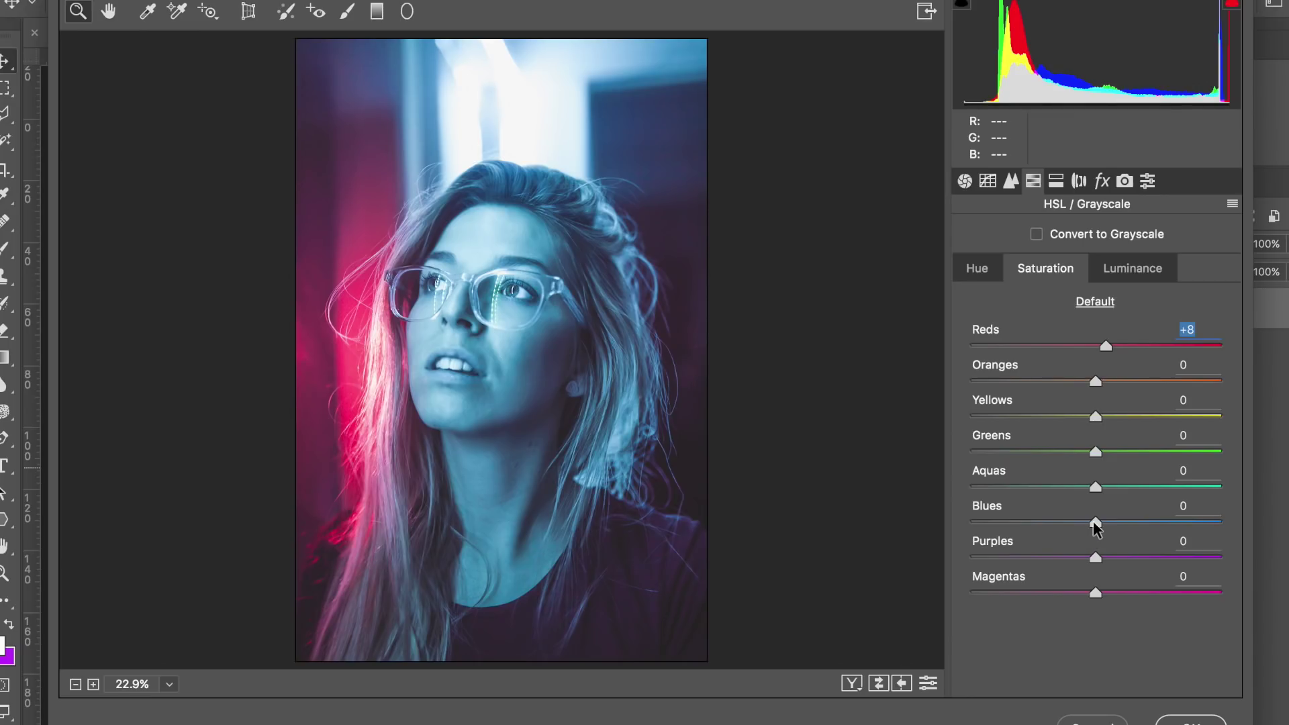
mouse_move(1094, 521)
left_mouse_down()
mouse_move(1138, 519)
mouse_move(1070, 530)
mouse_move(1082, 523)
left_mouse_up()
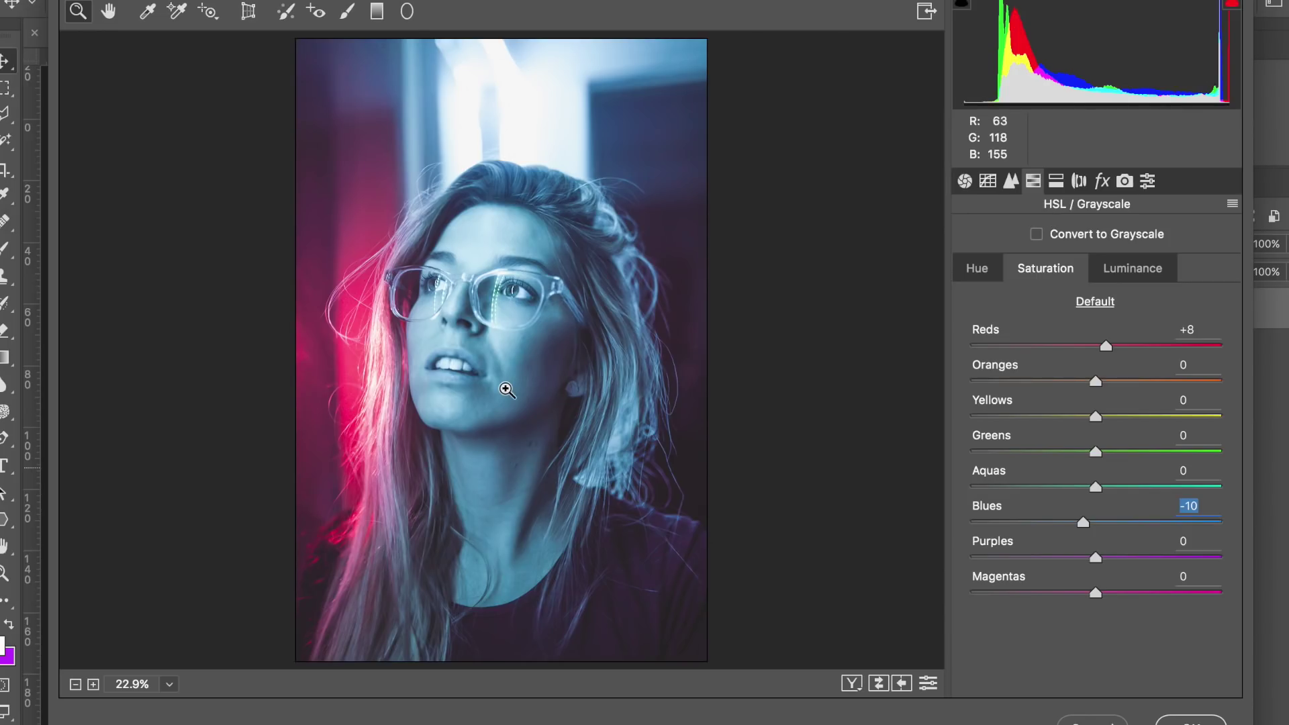
- Brighten the HSL luminance of Reds to +14 and Blues to +12
left_click(1102, 267)
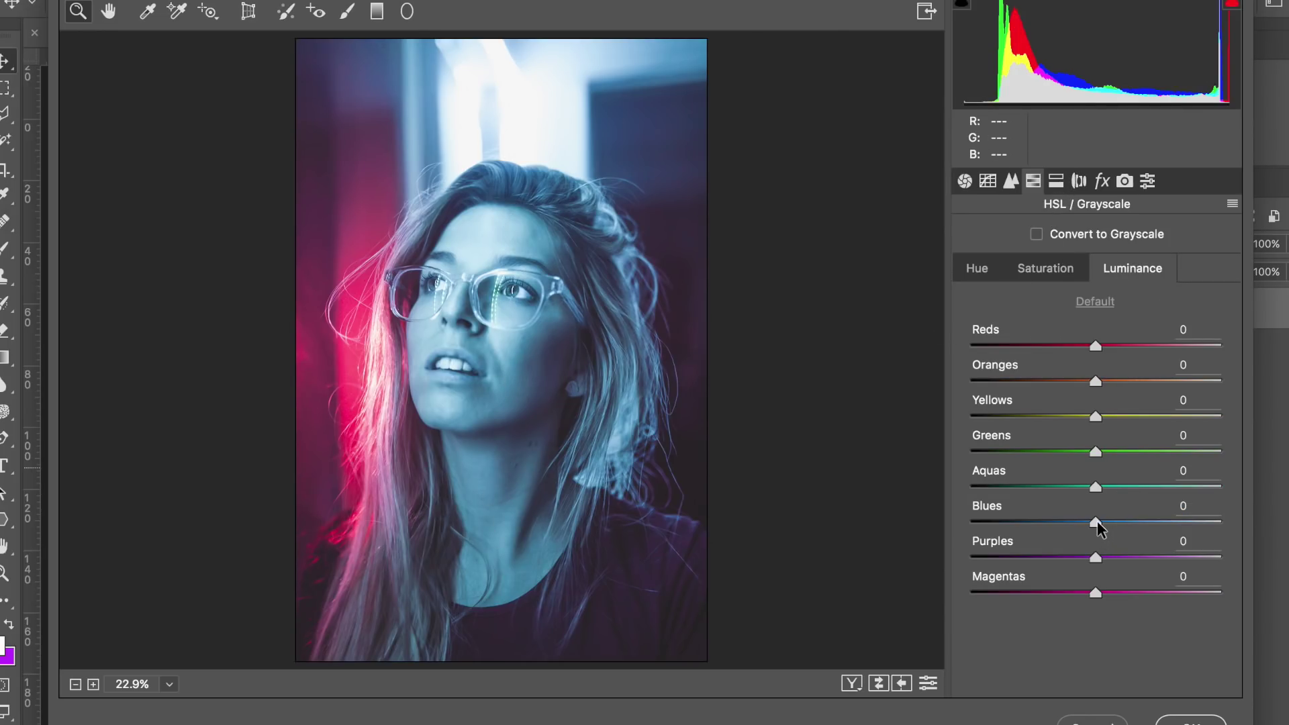
left_click_drag(1097, 521, 1119, 521)
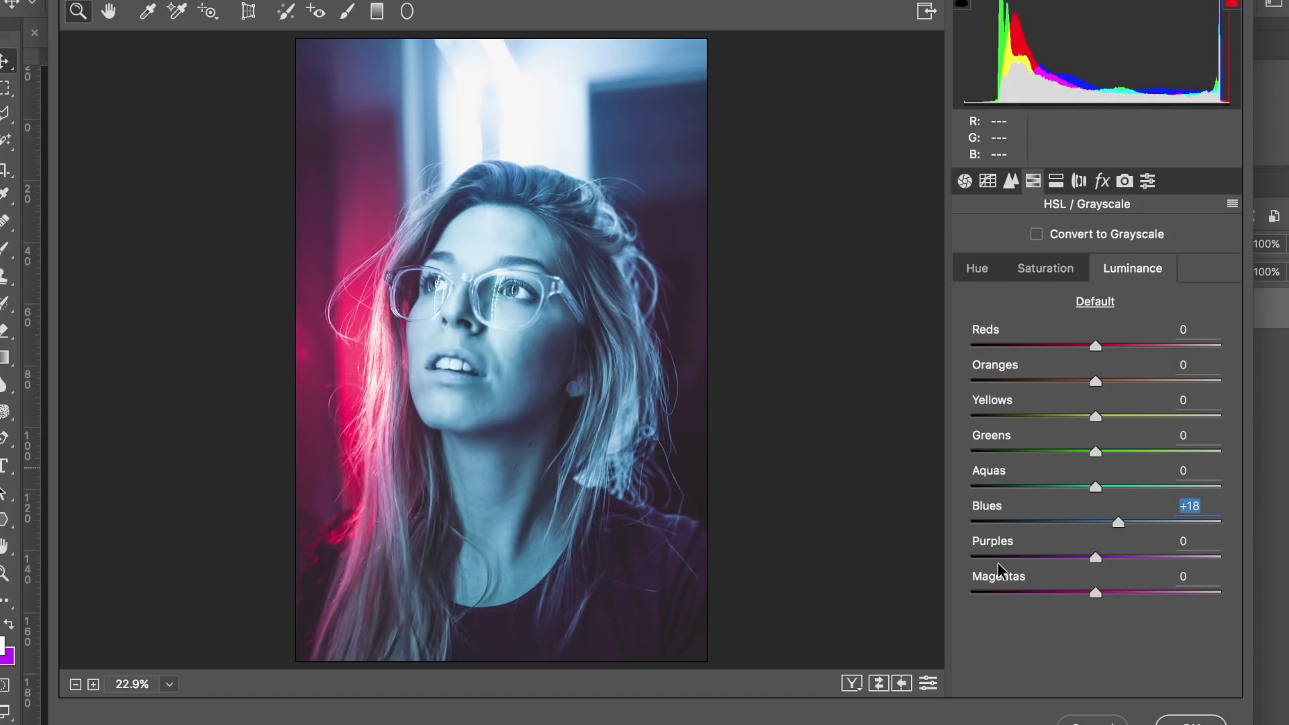
mouse_move(1094, 345)
left_mouse_down()
mouse_move(1137, 345)
mouse_move(1091, 348)
mouse_move(1113, 345)
left_mouse_up()
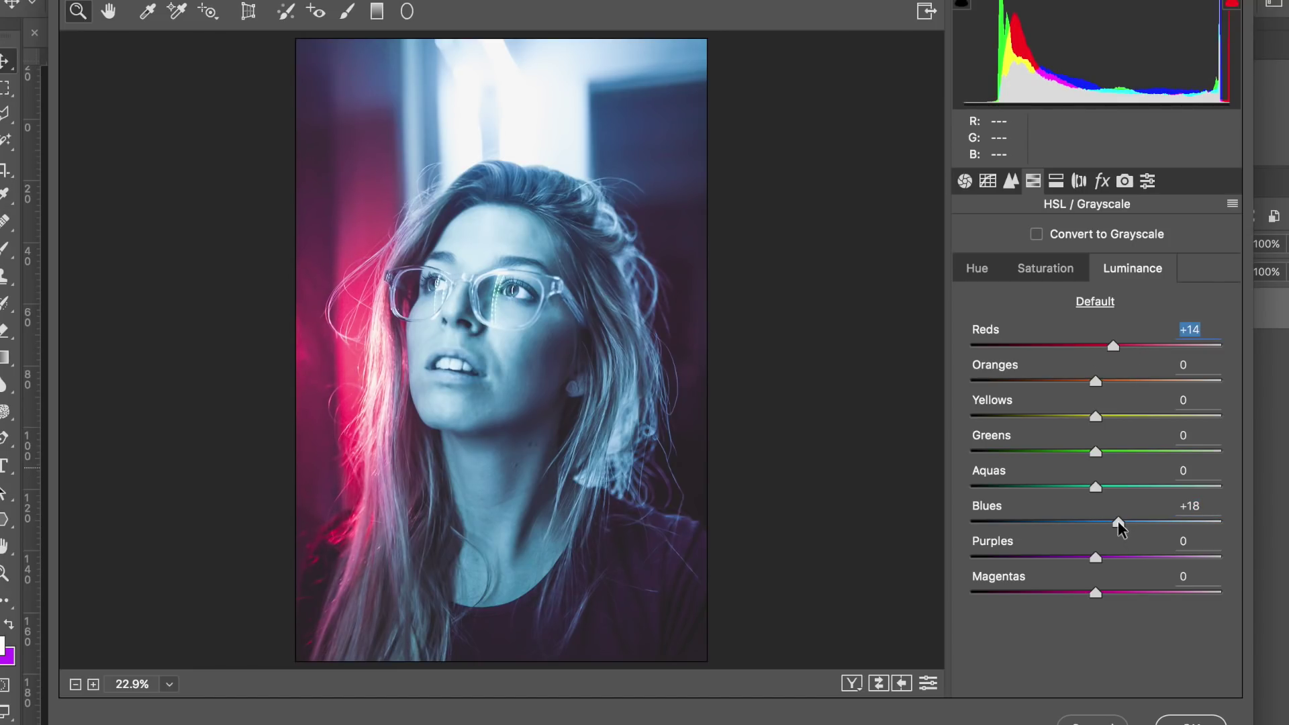
left_click_drag(1118, 522, 1110, 522)
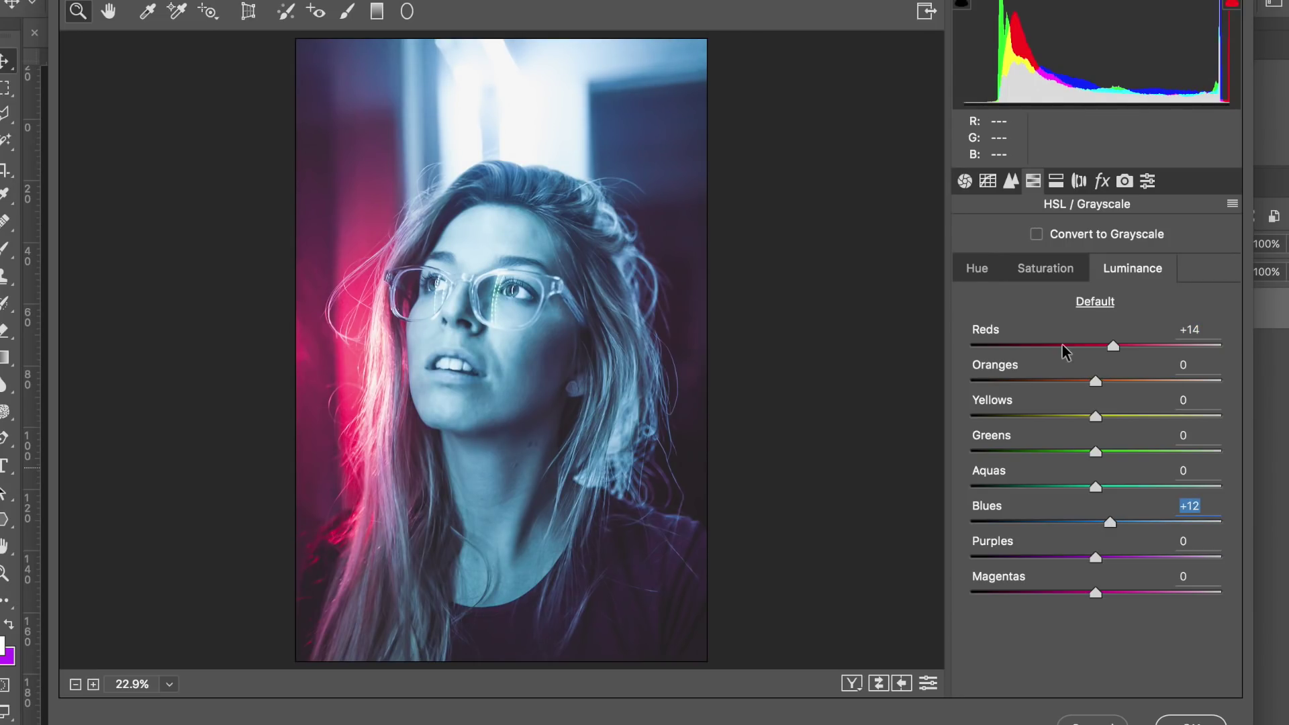
mouse_move(1095, 598)
left_mouse_down()
mouse_move(1150, 594)
mouse_move(1098, 596)
left_mouse_up()
- Split-tone the portrait with highlights at hue 39 and saturation 9, and shadows at hue 251 and saturation 10
left_click(1056, 180)
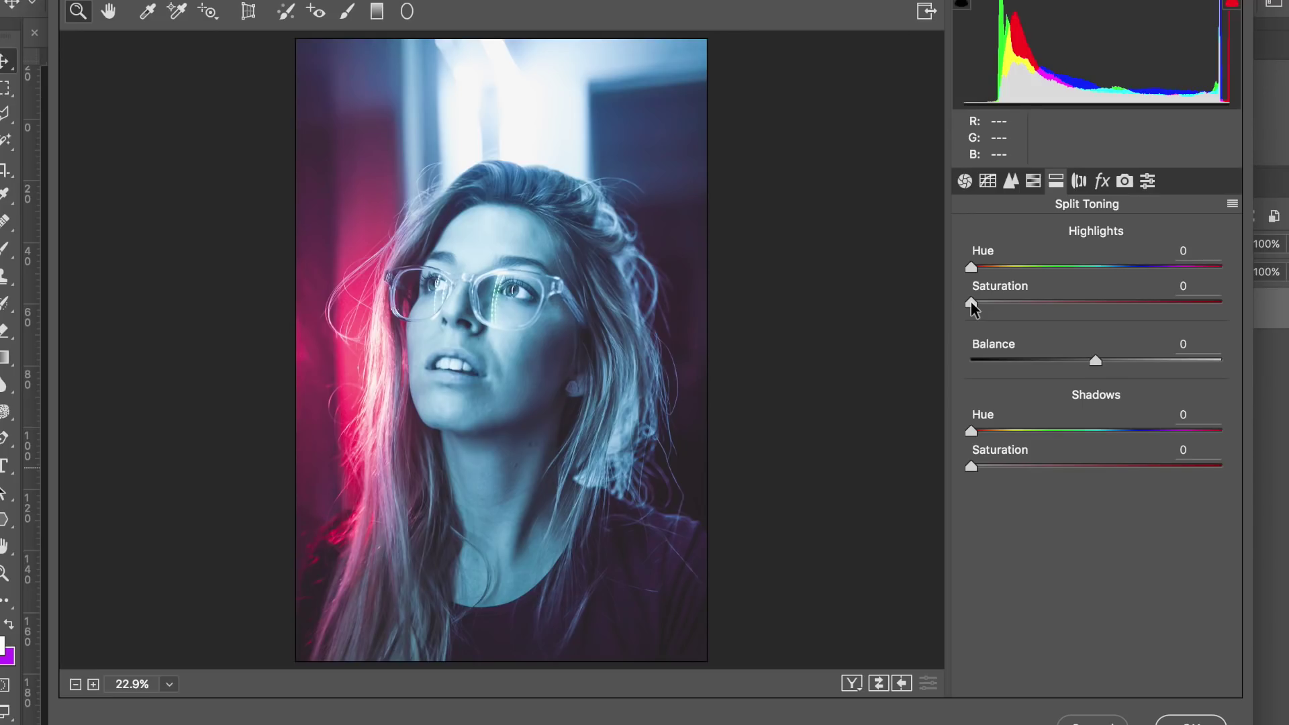
left_click_drag(972, 306, 1007, 316)
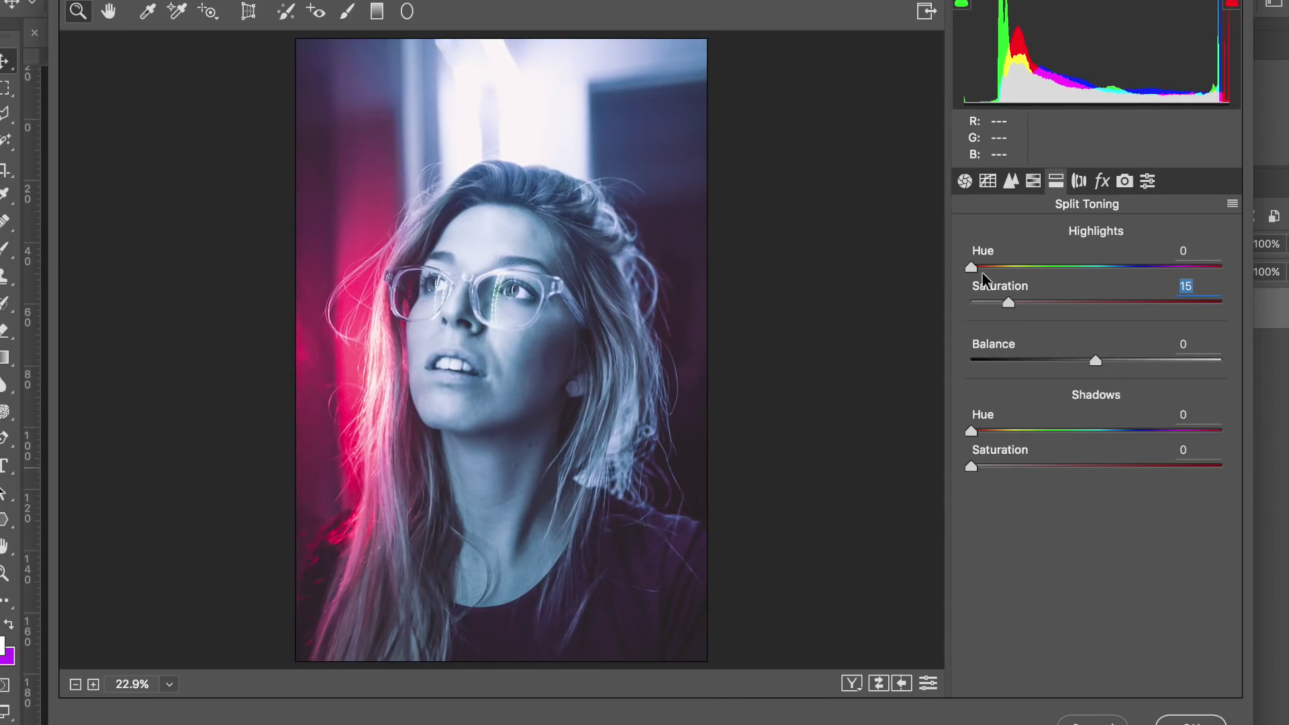
left_click_drag(970, 267, 1172, 268)
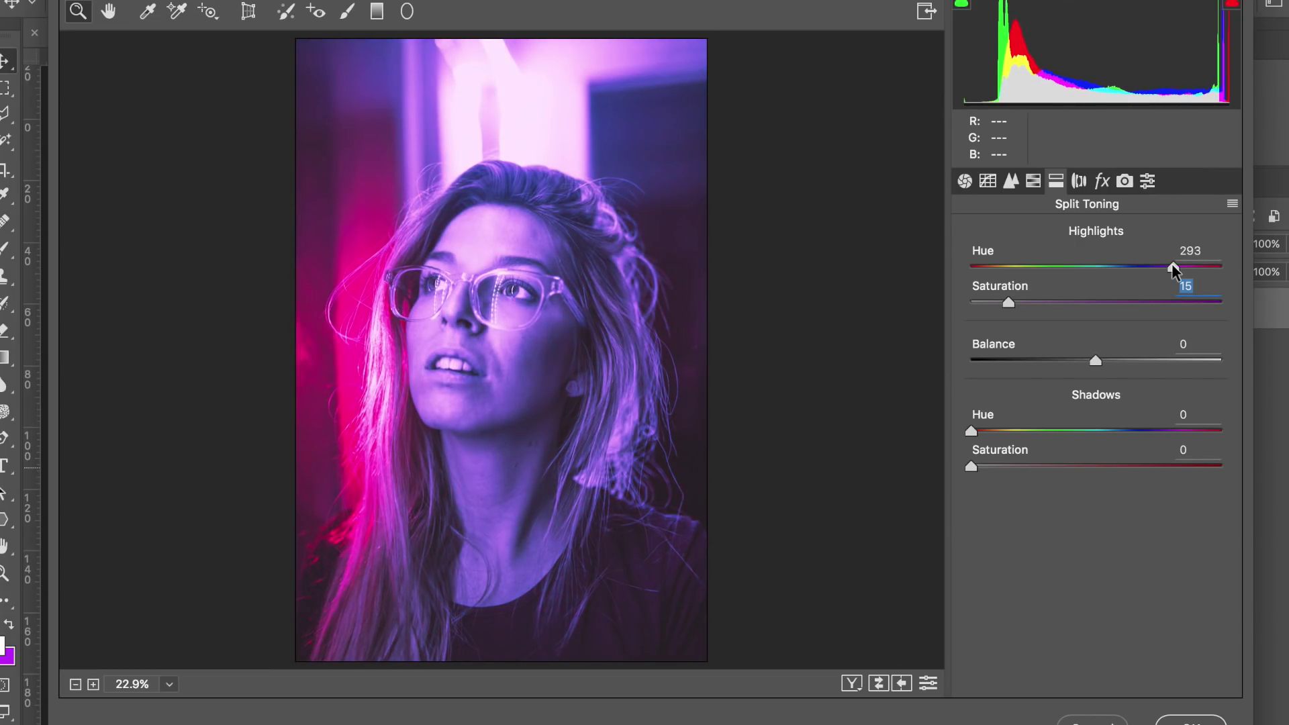
left_click(1004, 267)
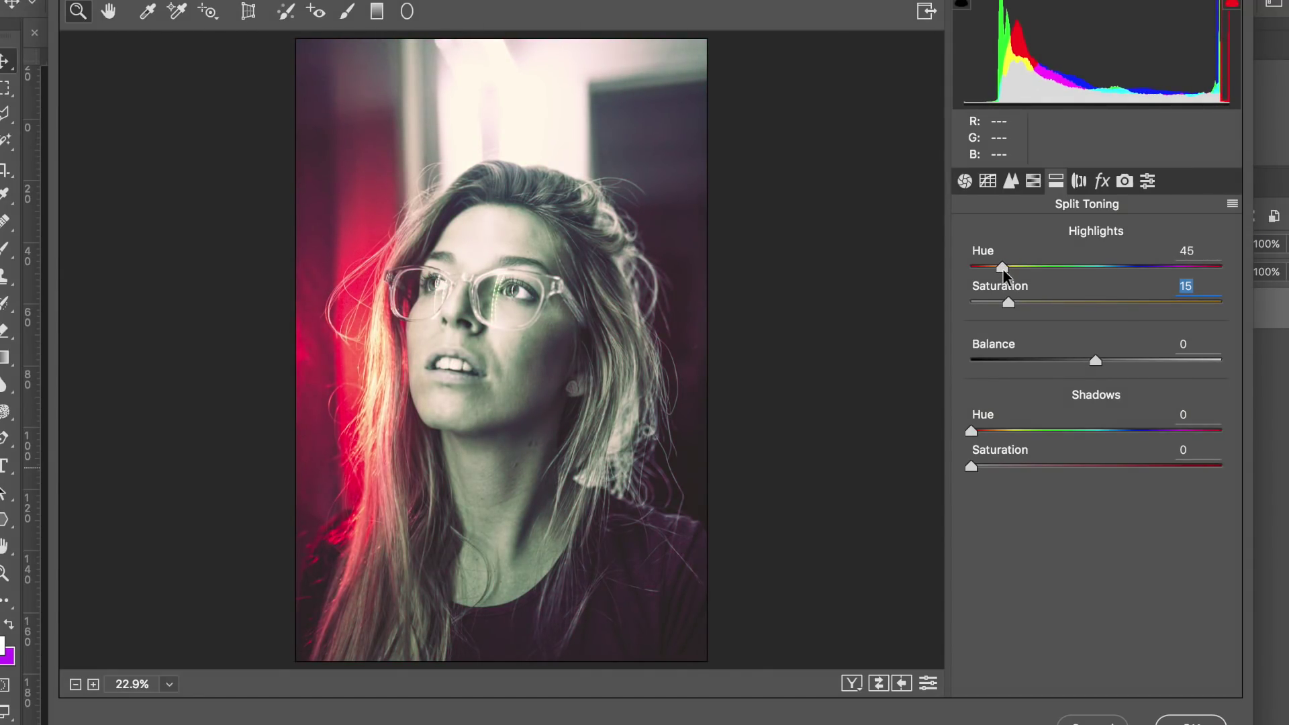
left_click_drag(1002, 268, 1005, 269)
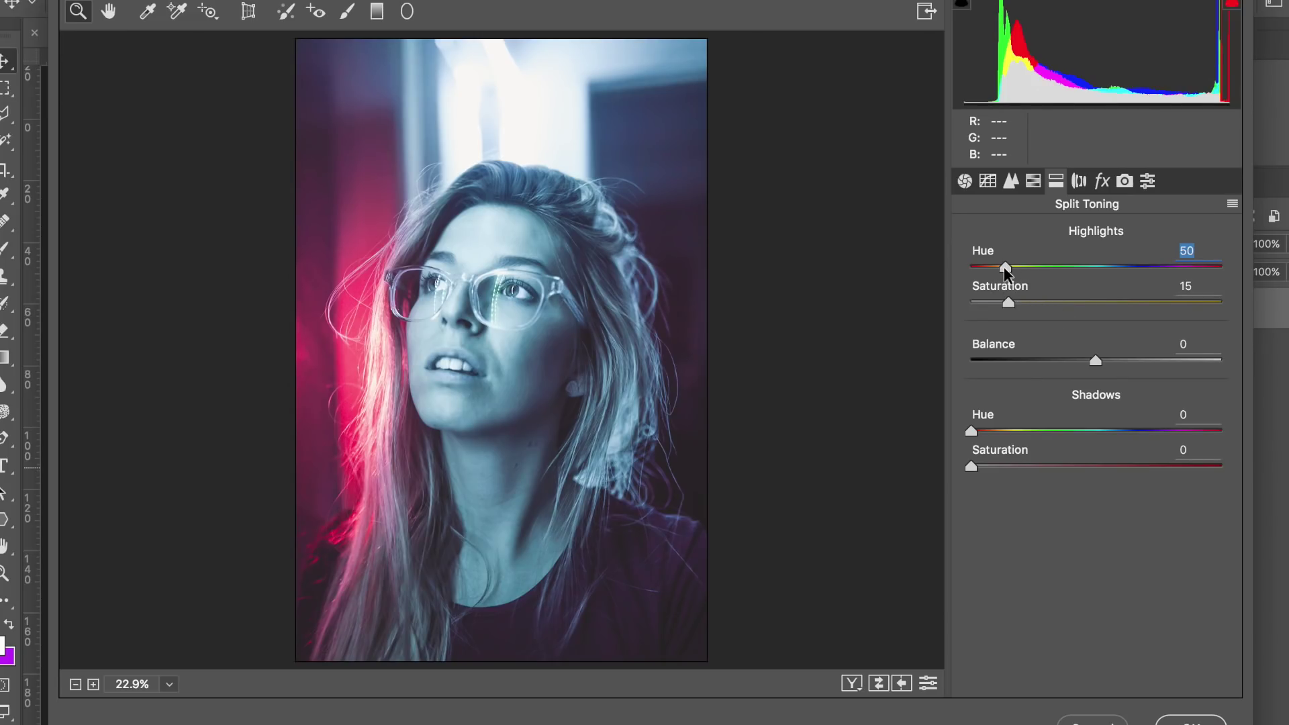
left_click_drag(1004, 268, 996, 270)
left_click_drag(998, 267, 1139, 260)
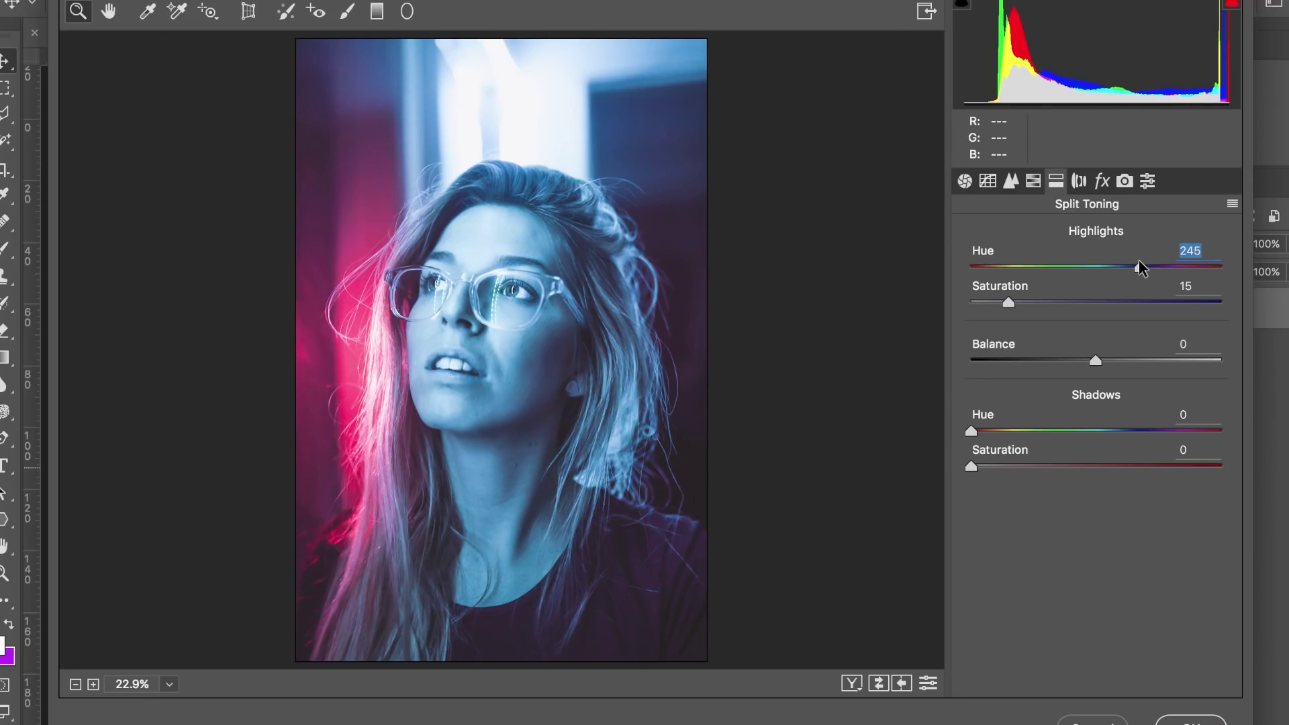
left_click_drag(1152, 266, 1223, 268)
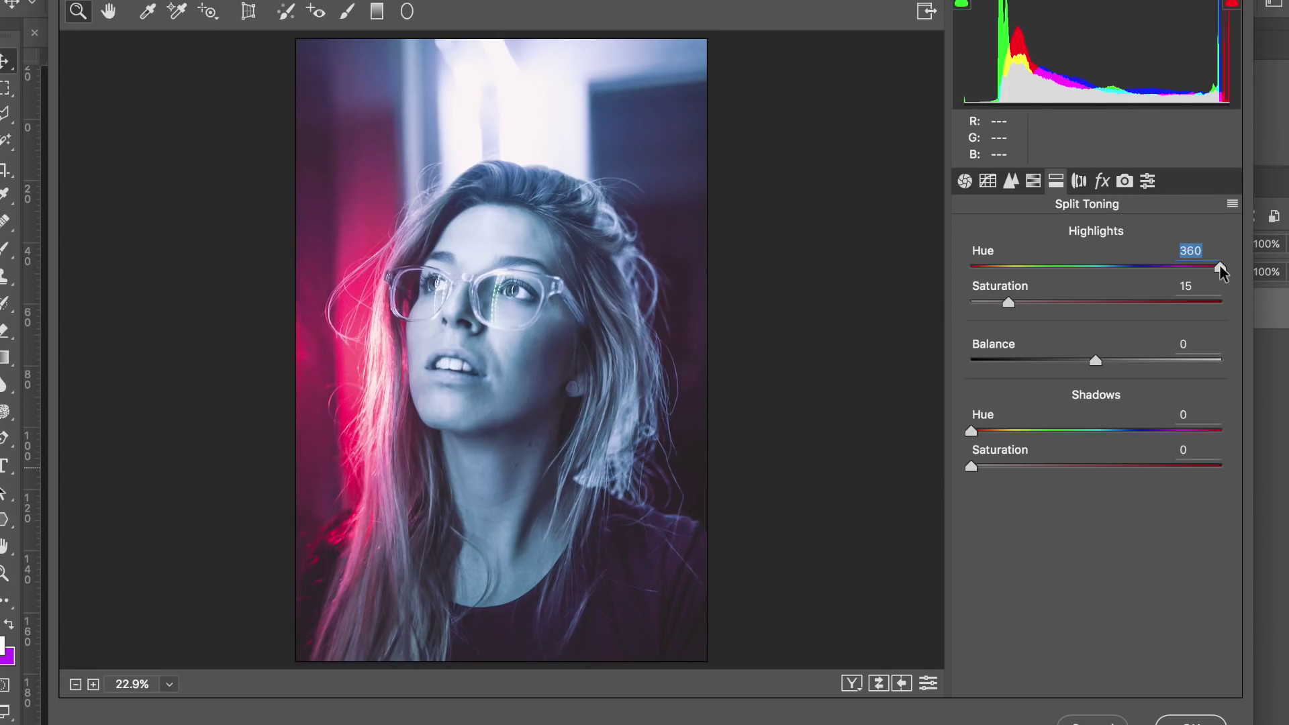
left_click_drag(1219, 266, 993, 299)
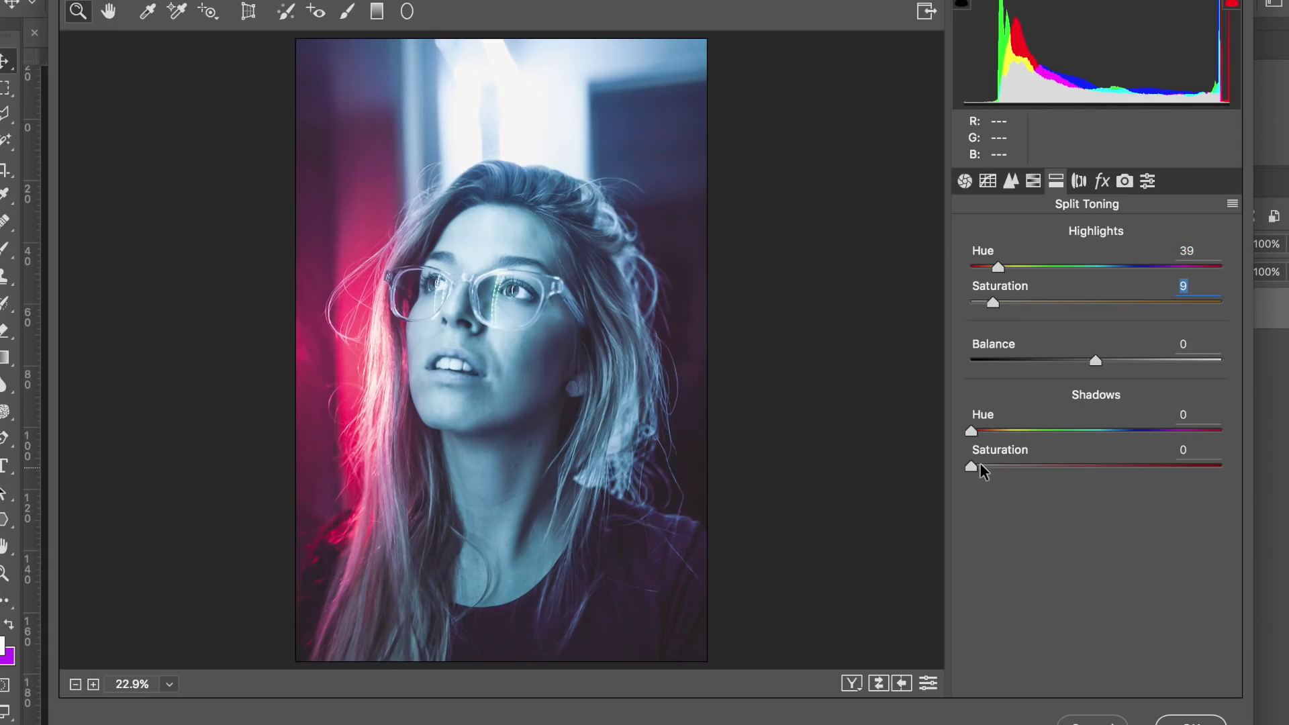
left_click_drag(973, 466, 1144, 431)
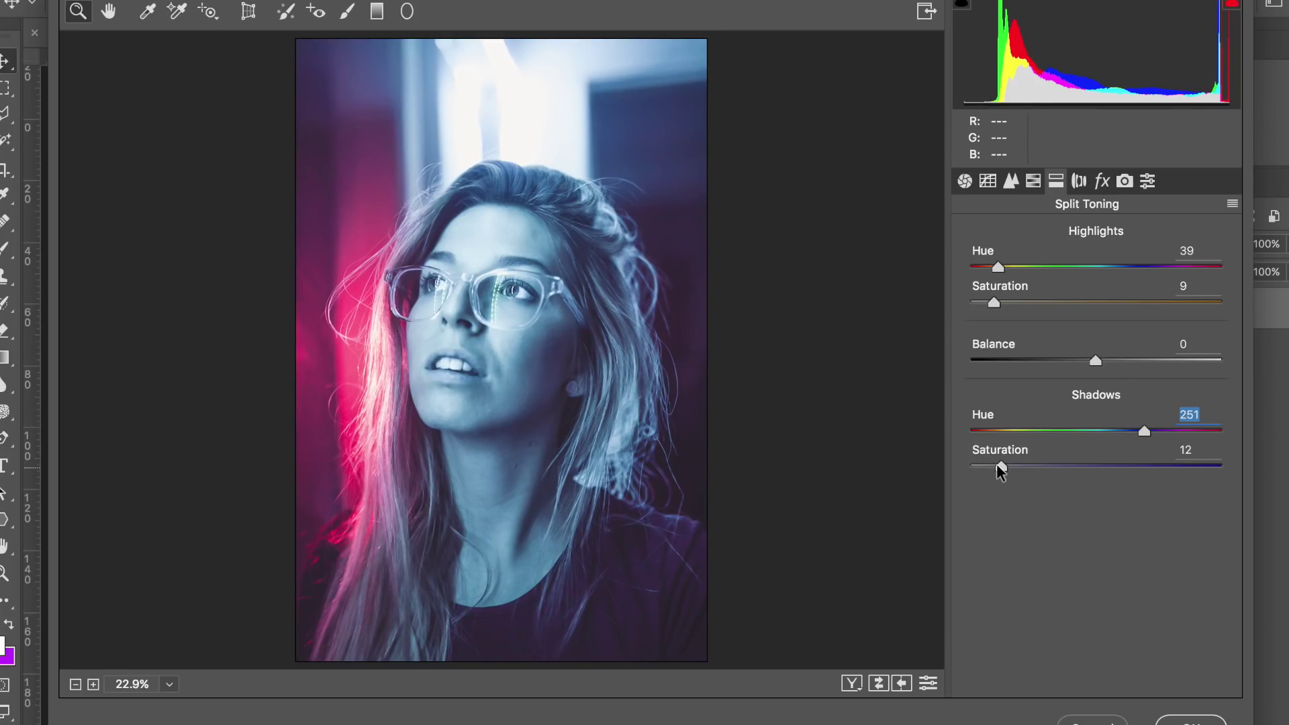
left_click_drag(992, 464, 996, 464)
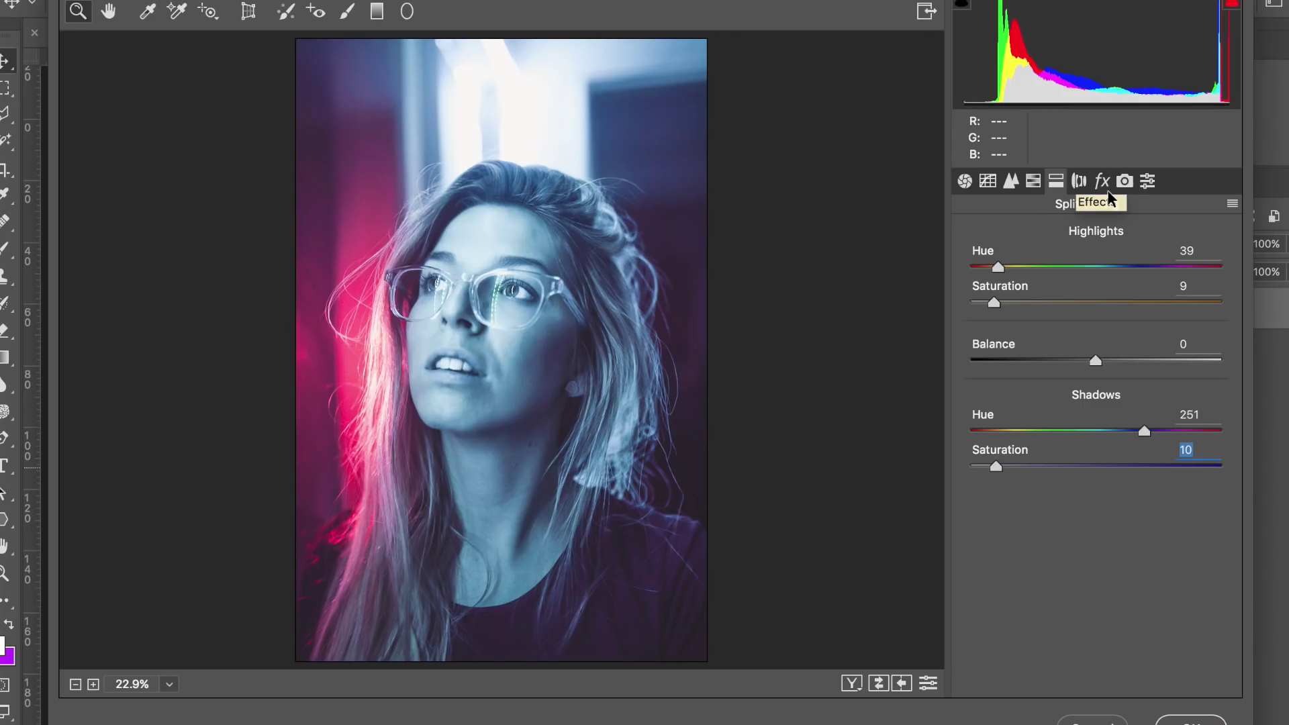
- In Camera Calibration, set the Red Primary hue to -7, Green Primary hue to +2 and Blue Primary hue to -3
left_click(1078, 180)
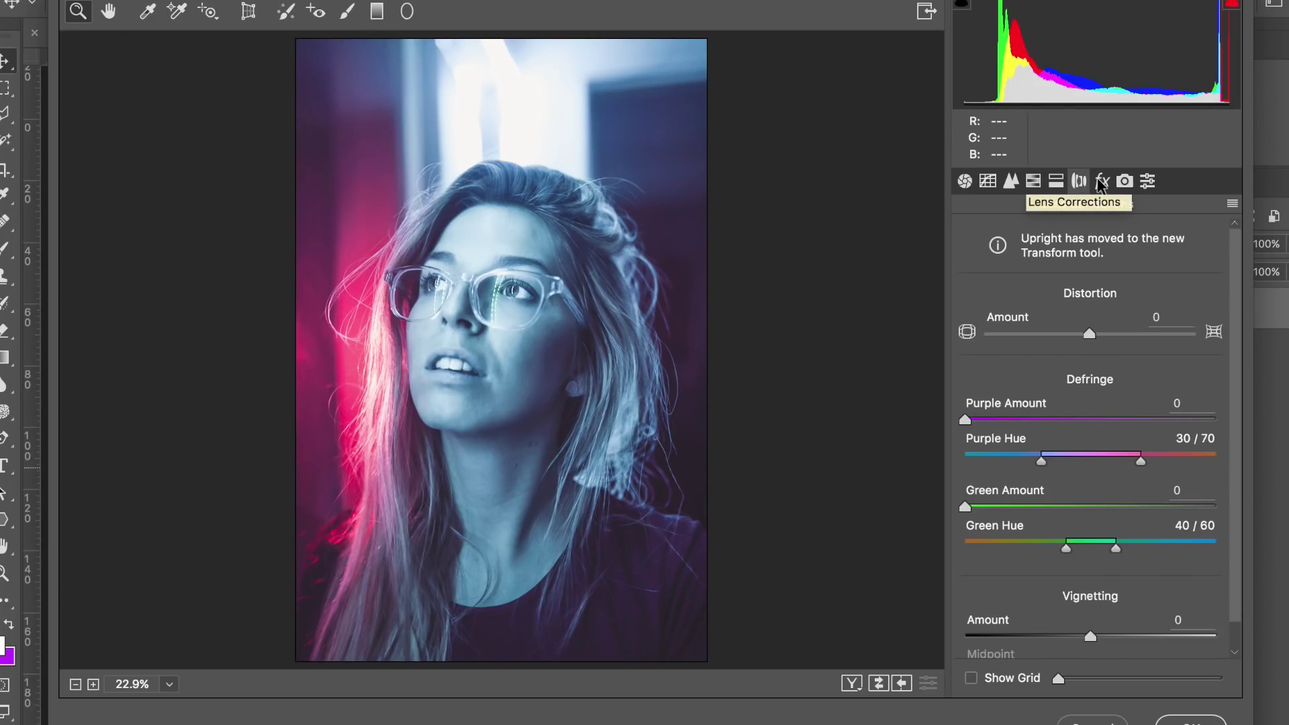
left_click(1102, 182)
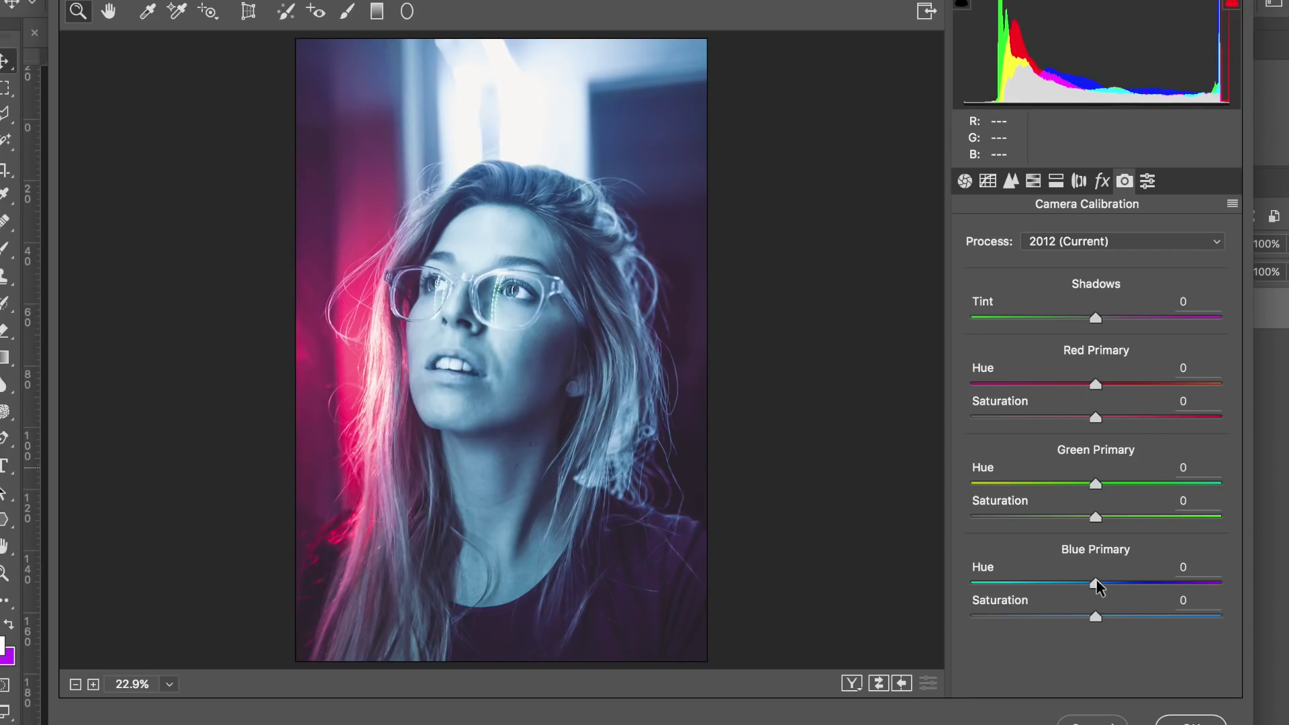
left_click_drag(1096, 583, 970, 589)
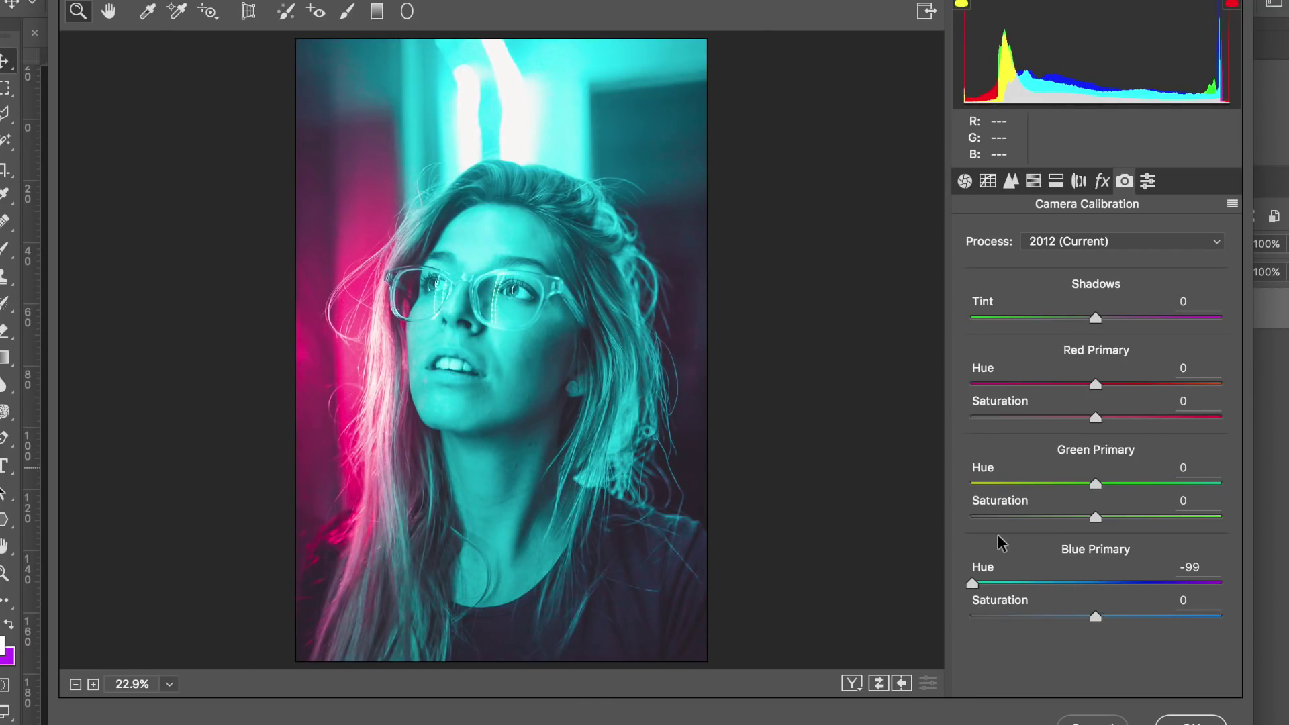
mouse_move(1092, 386)
left_mouse_down()
mouse_move(1266, 403)
mouse_move(1108, 388)
left_mouse_up()
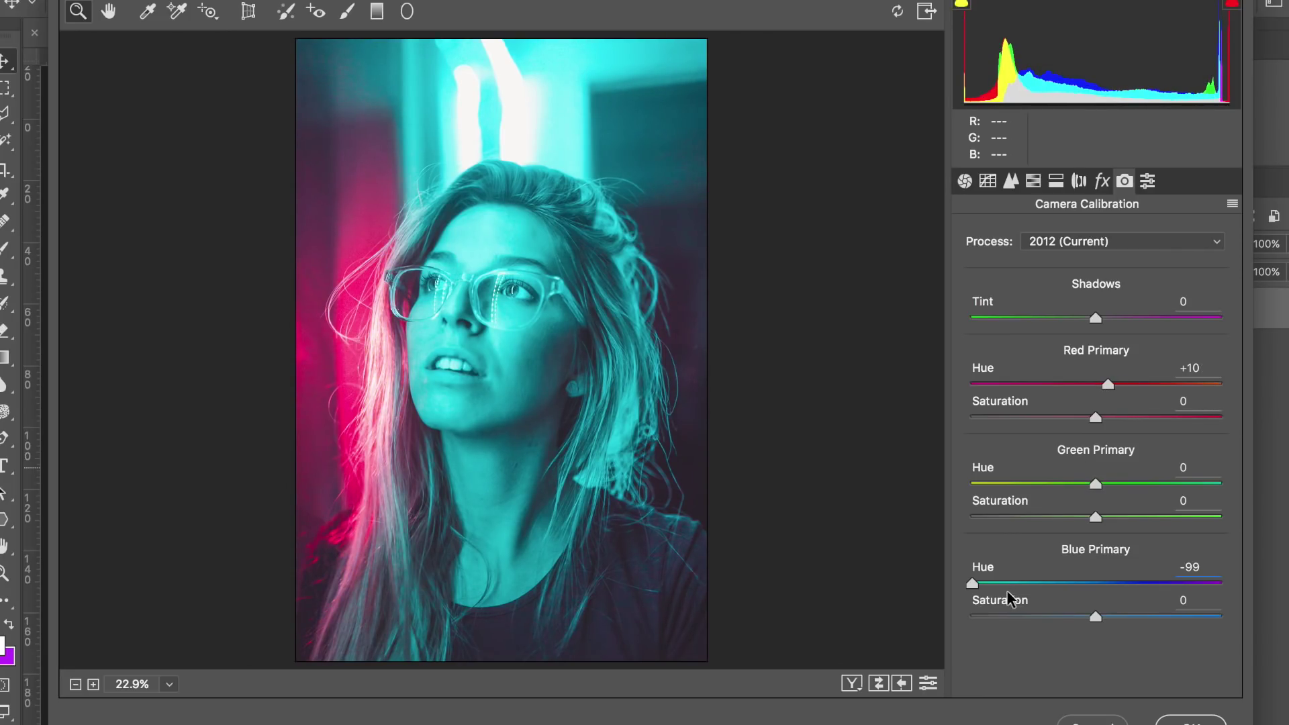
left_click_drag(973, 584, 1091, 584)
double_click(1090, 583)
mouse_move(1076, 385)
left_mouse_down()
mouse_move(1088, 390)
mouse_move(962, 398)
mouse_move(1087, 394)
left_mouse_up()
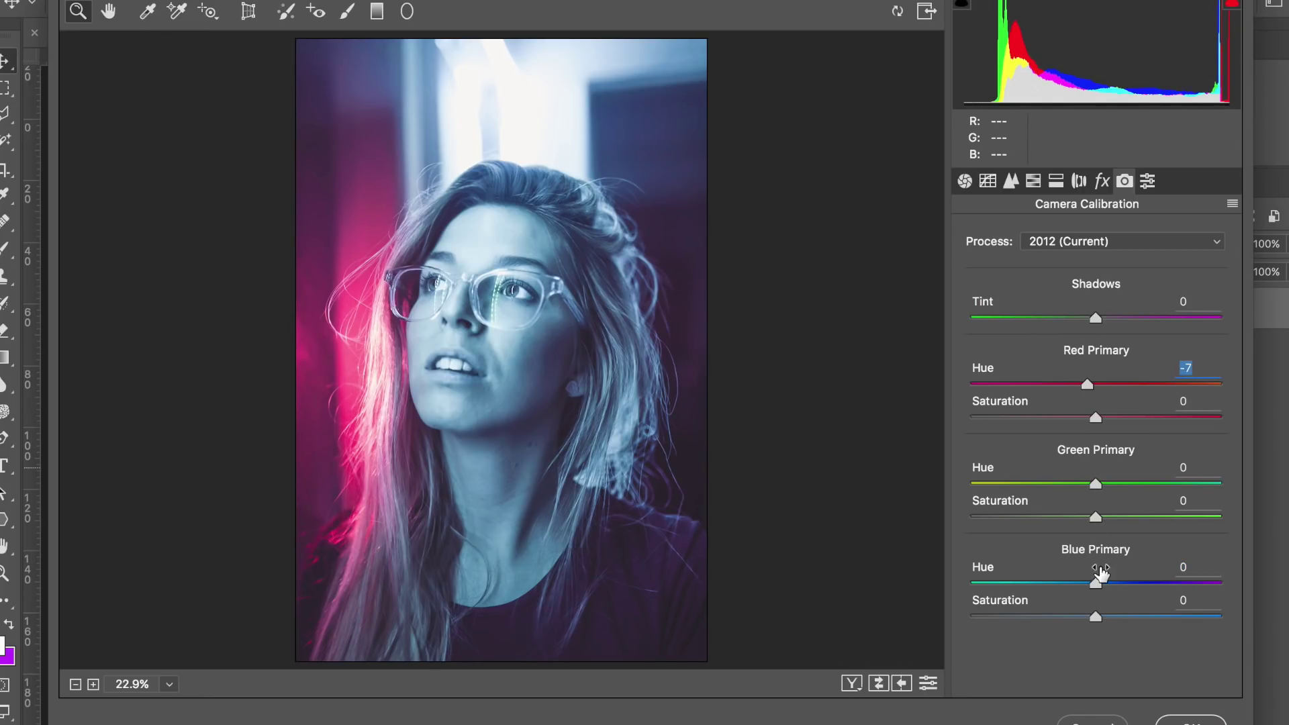
left_click_drag(1083, 581, 1097, 497)
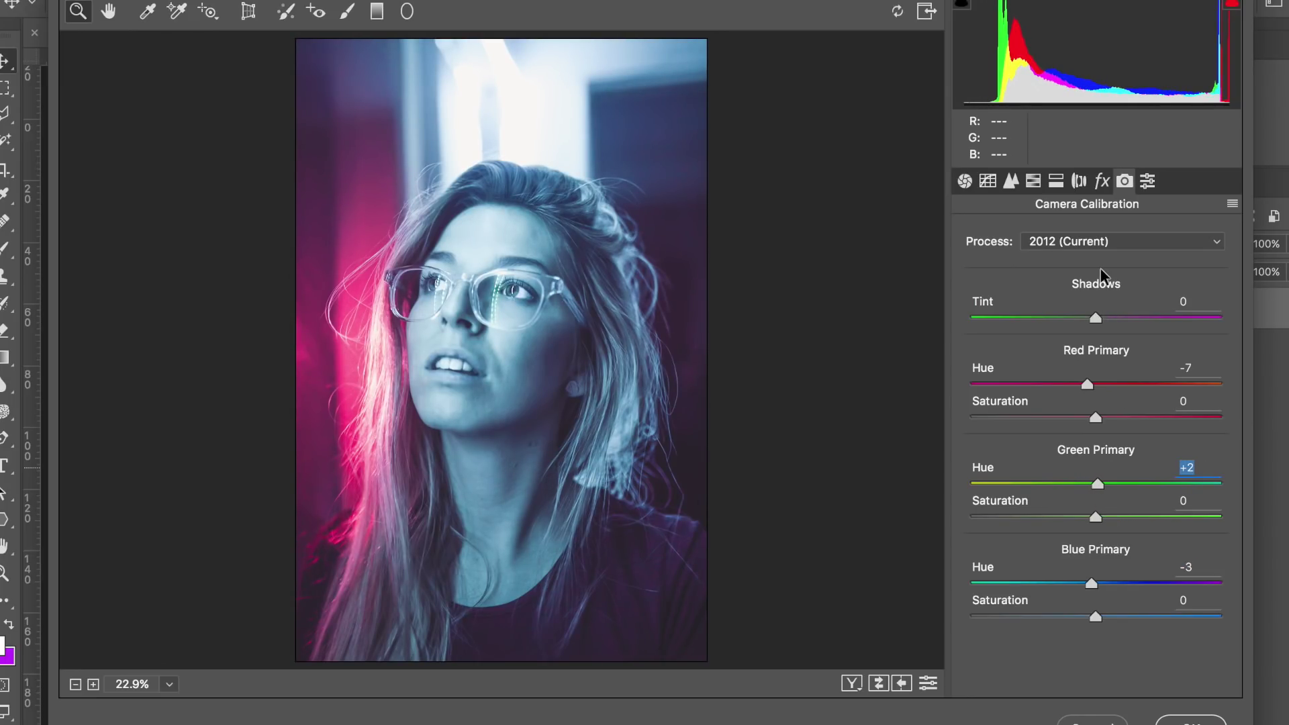
- Apply the Camera Raw adjustments to the portrait layer
left_click(1147, 183)
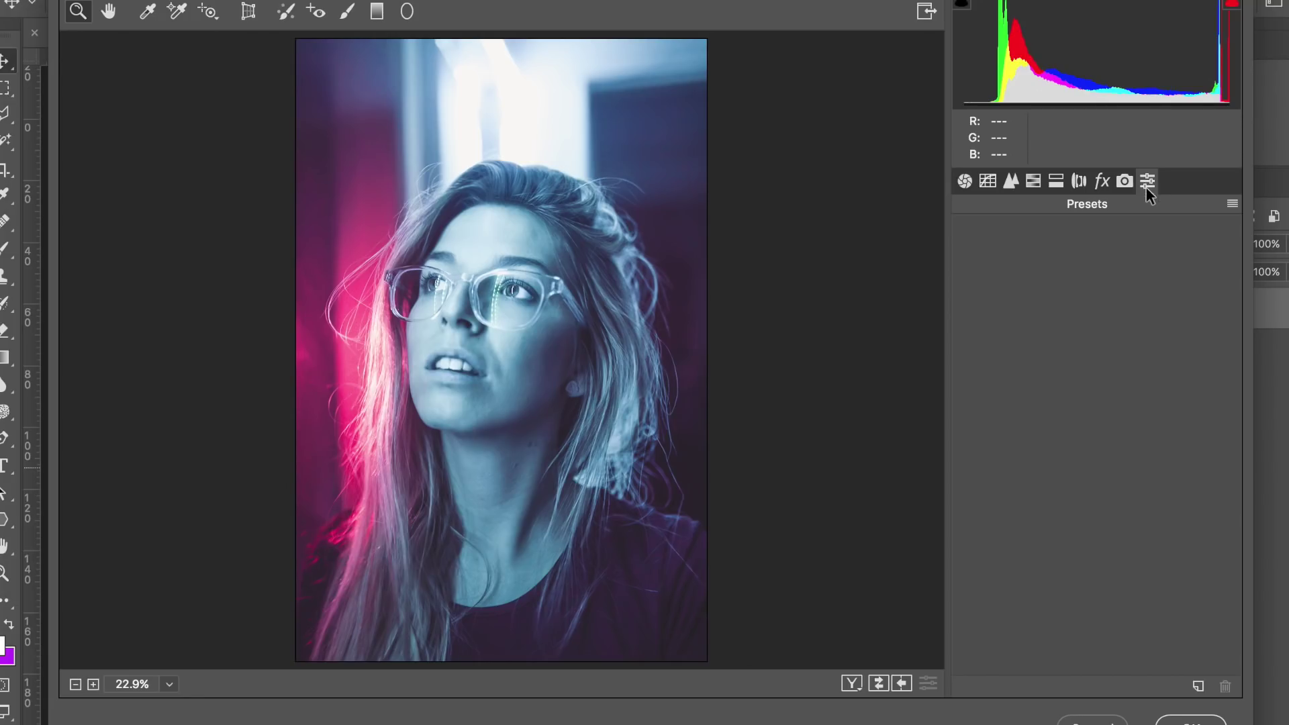
left_click(1125, 182)
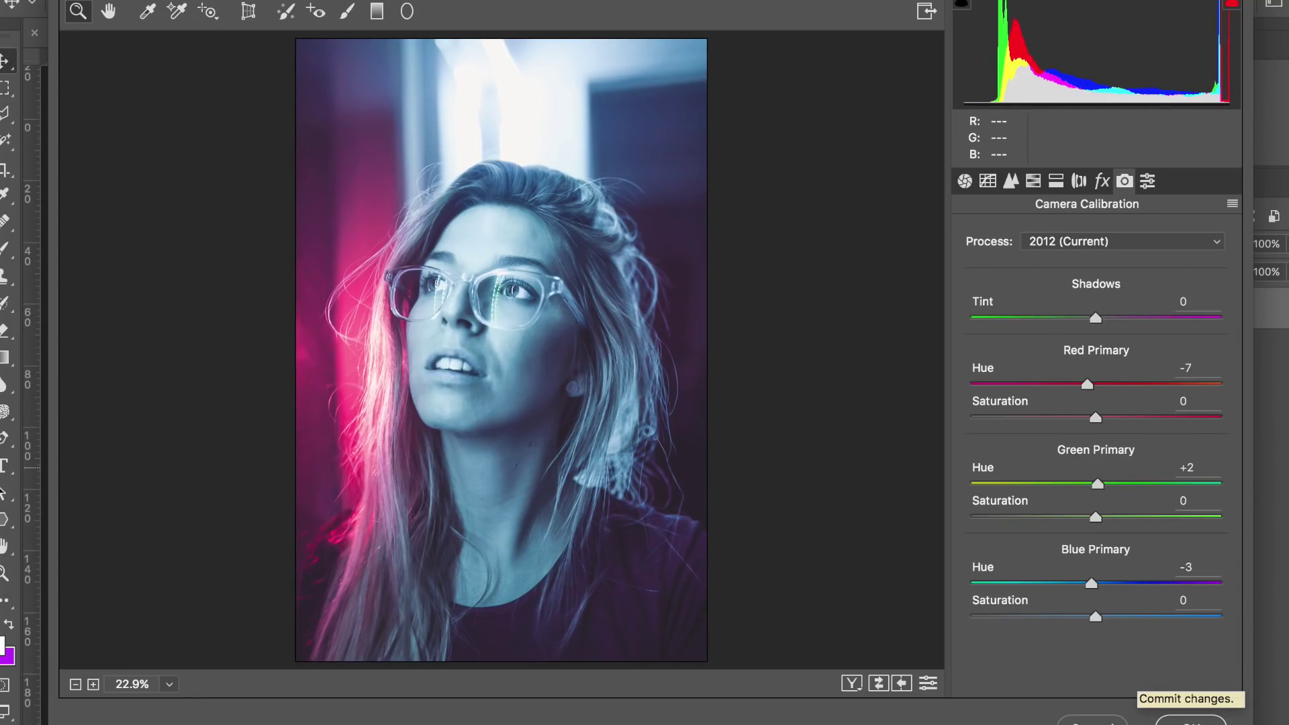
left_click(1190, 719)
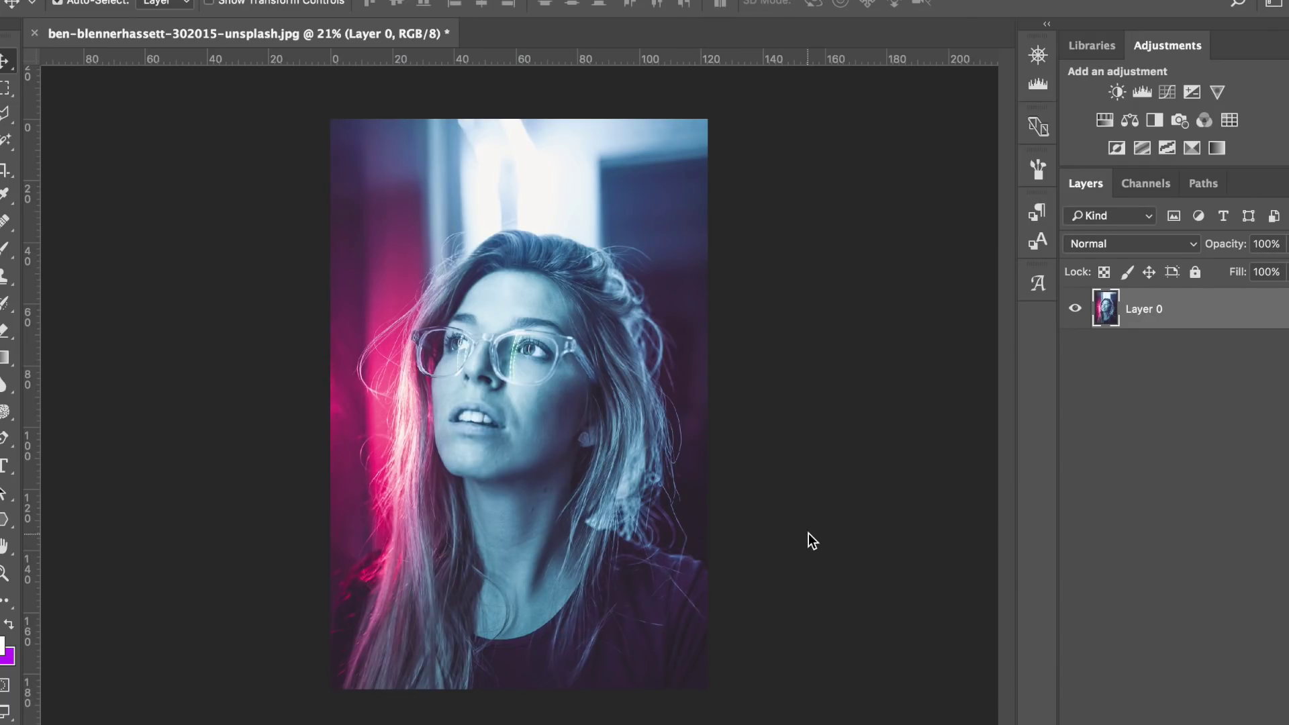
- Examine the edited portrait up close and compare it with the original by toggling the original photo layer's visibility
key("super+0")
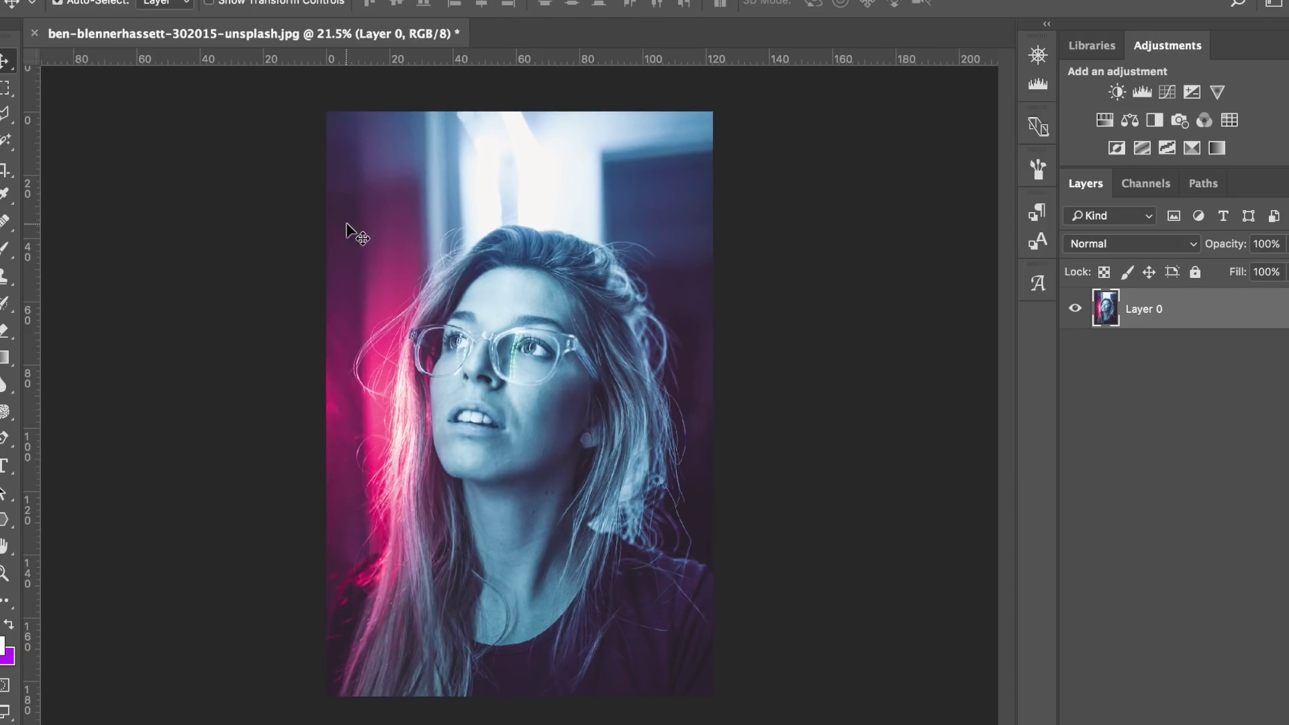
scroll(348, 226, "up", 3)
scroll(769, 352, "up", 1)
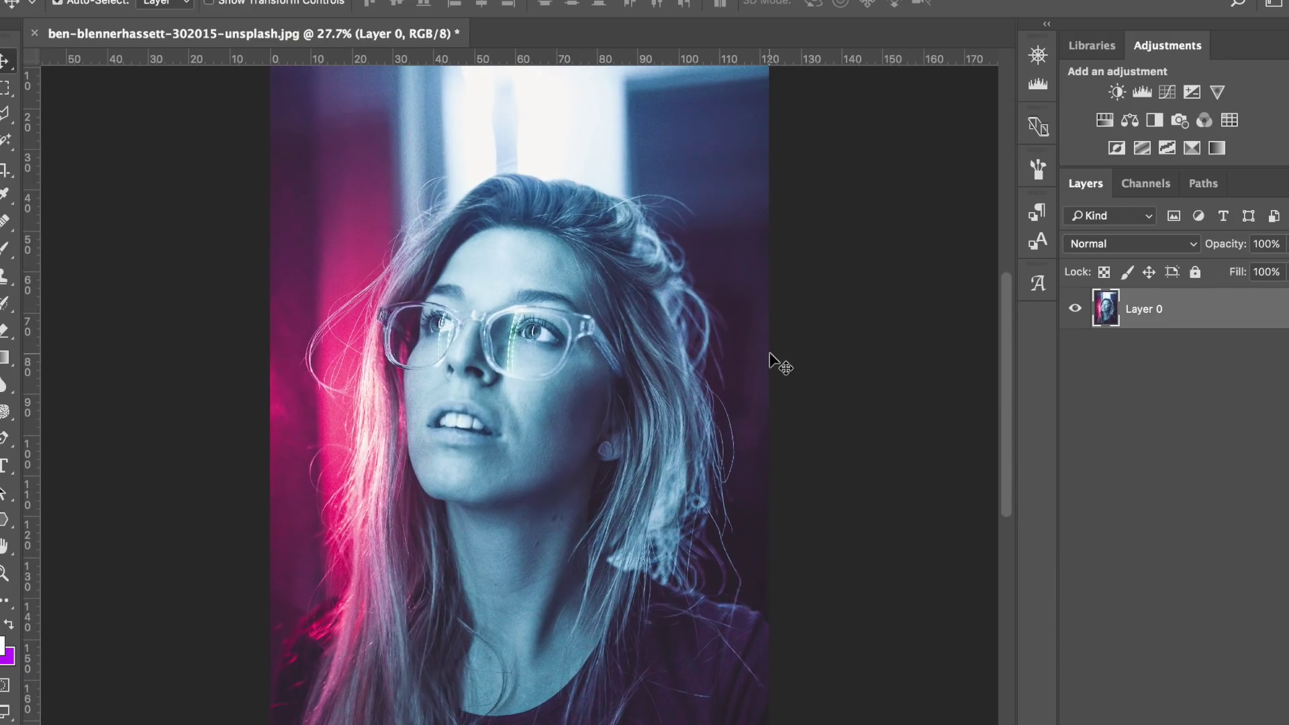
scroll(604, 520, "down", 1)
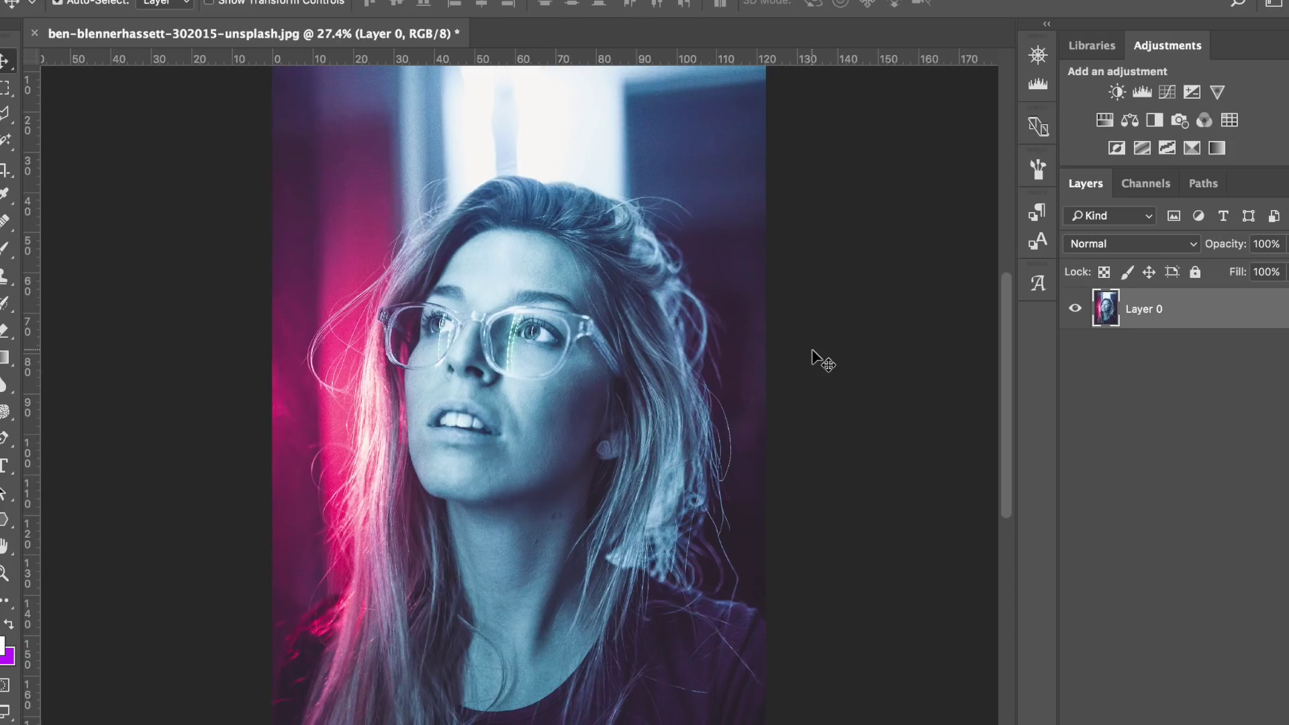
scroll(812, 359, "down", 1)
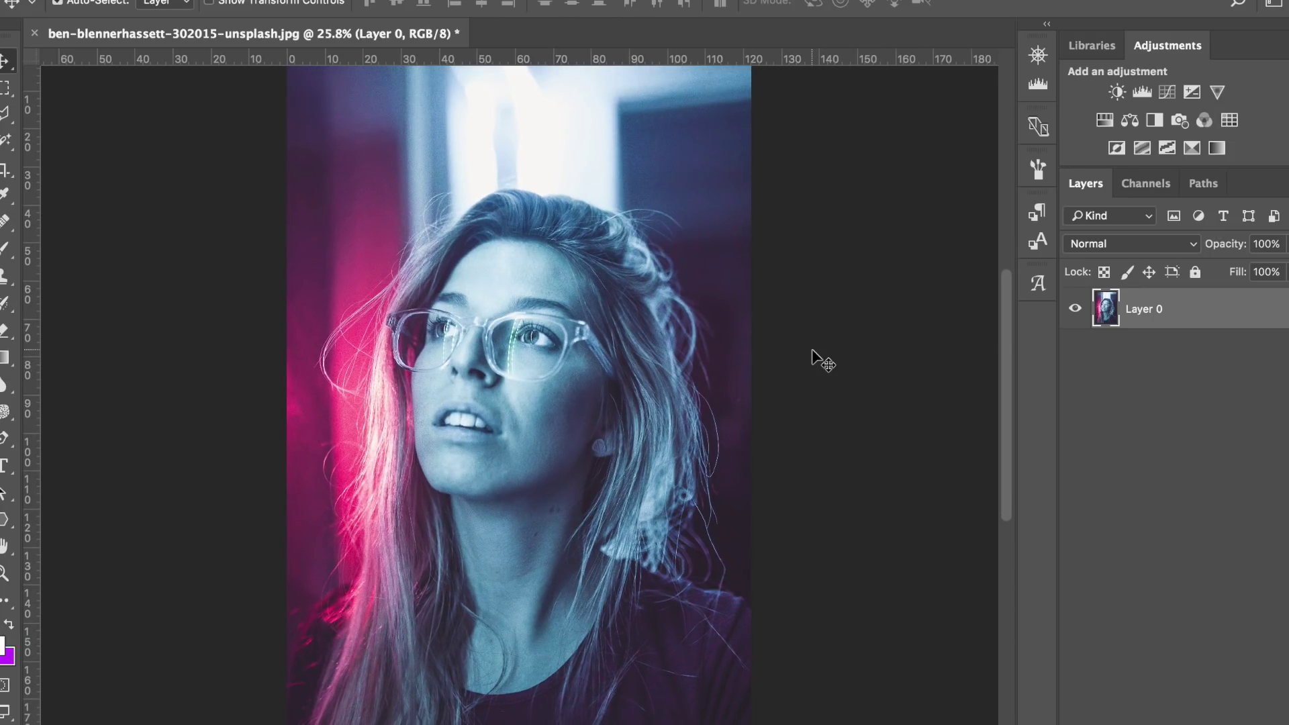
scroll(813, 359, "down", 1)
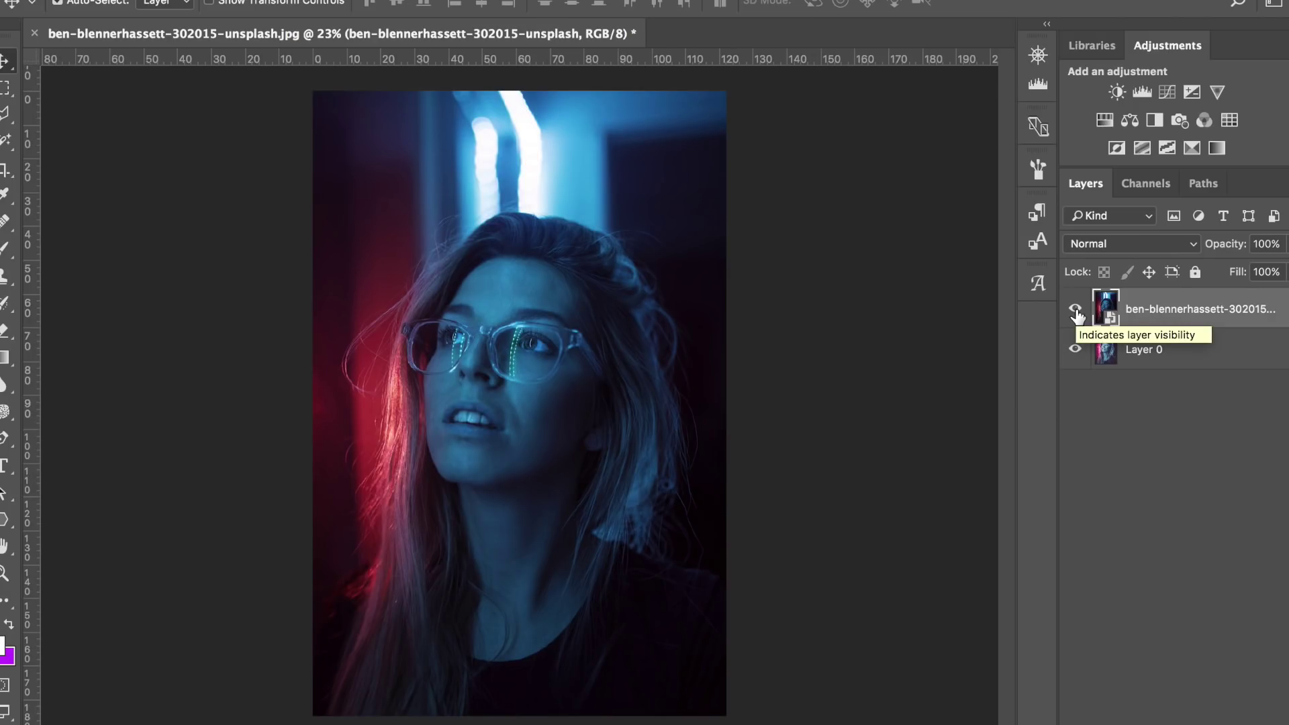
left_click(1075, 310)
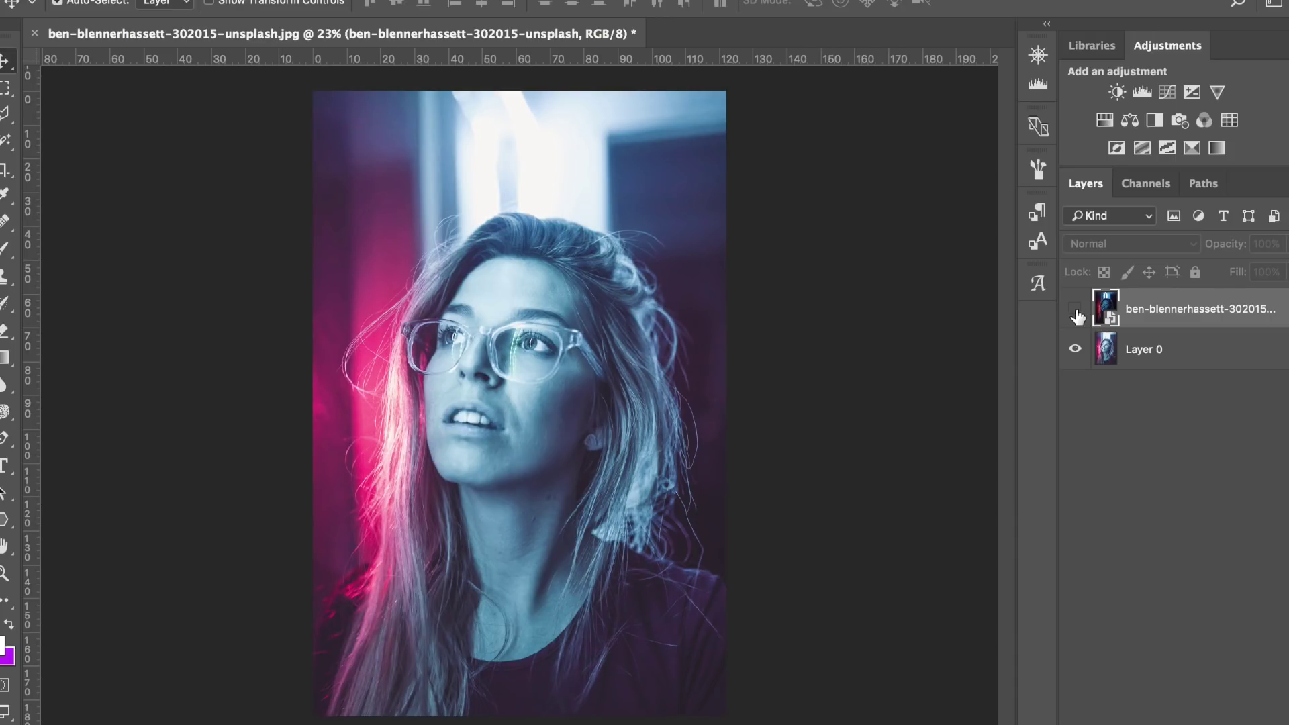
left_click(1075, 311)
left_click(1075, 310)
left_click(1076, 311)
left_click(1076, 311)
- Add a Photo Filter adjustment layer above the photo layers using Warming Filter (85) at a low density for slight warmth
left_click(1142, 721)
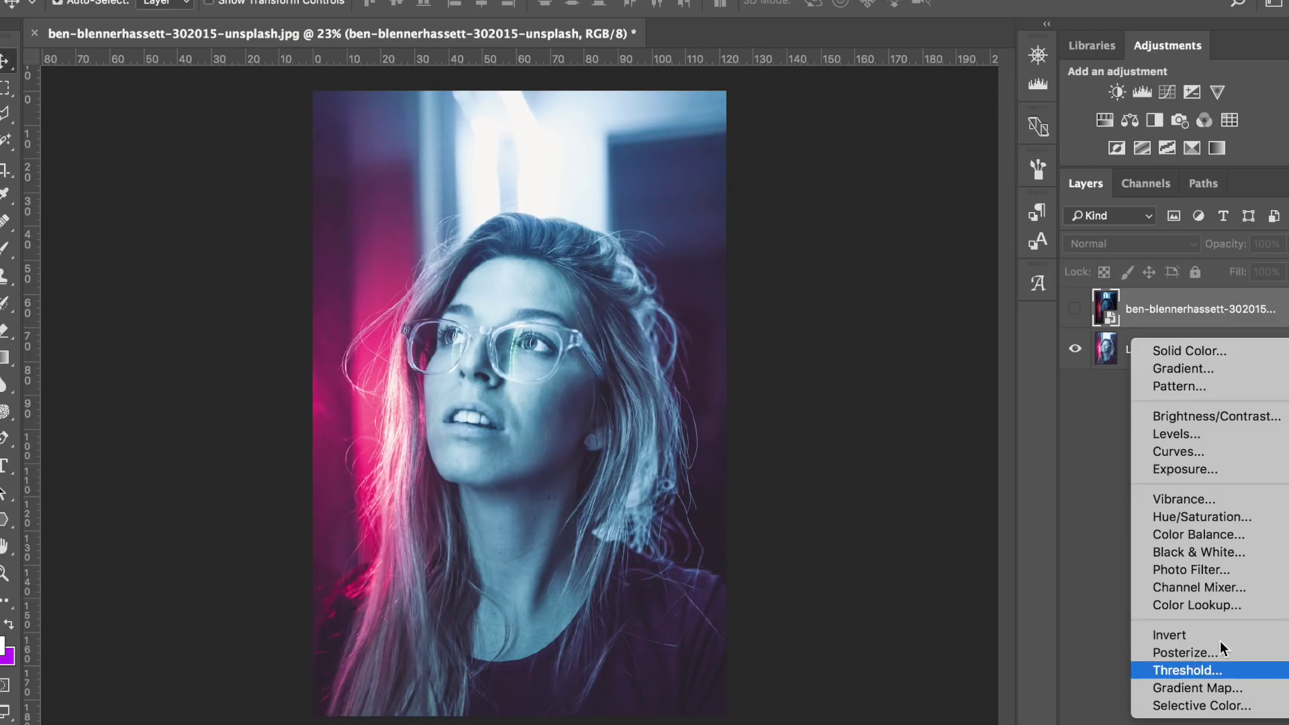
left_click(1185, 570)
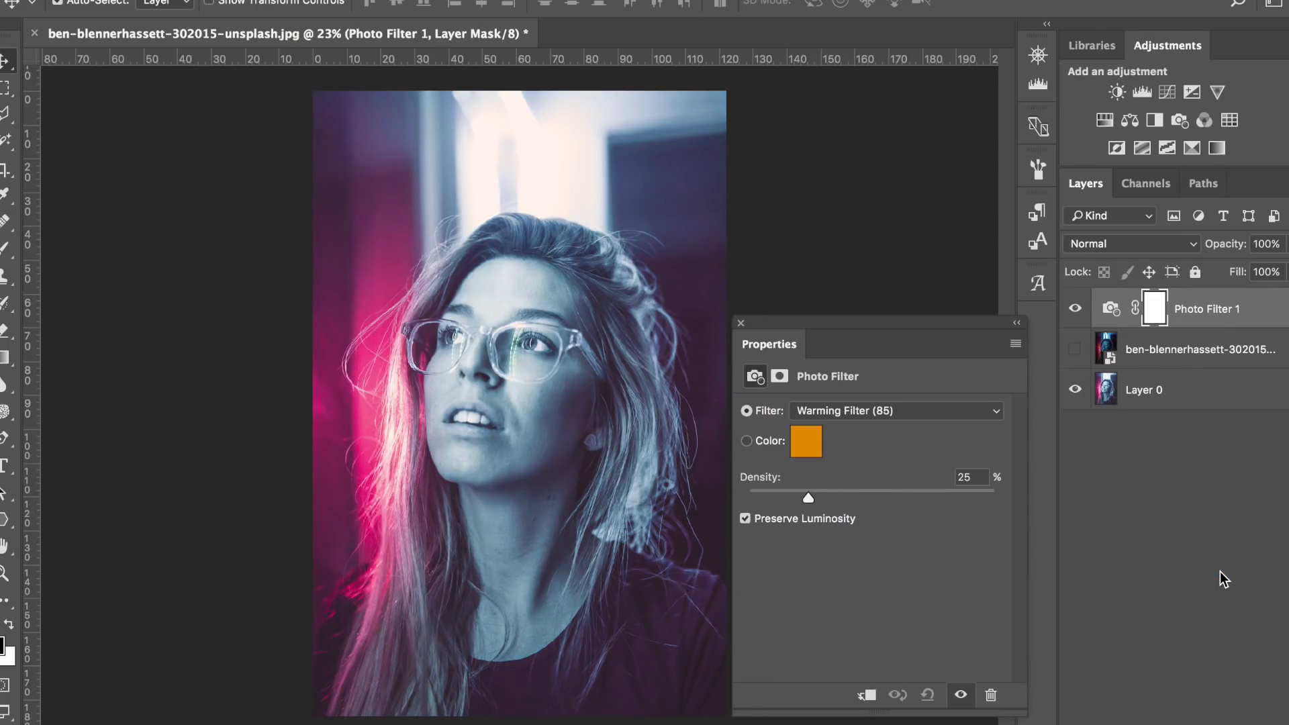
left_click(869, 412)
left_click(869, 413)
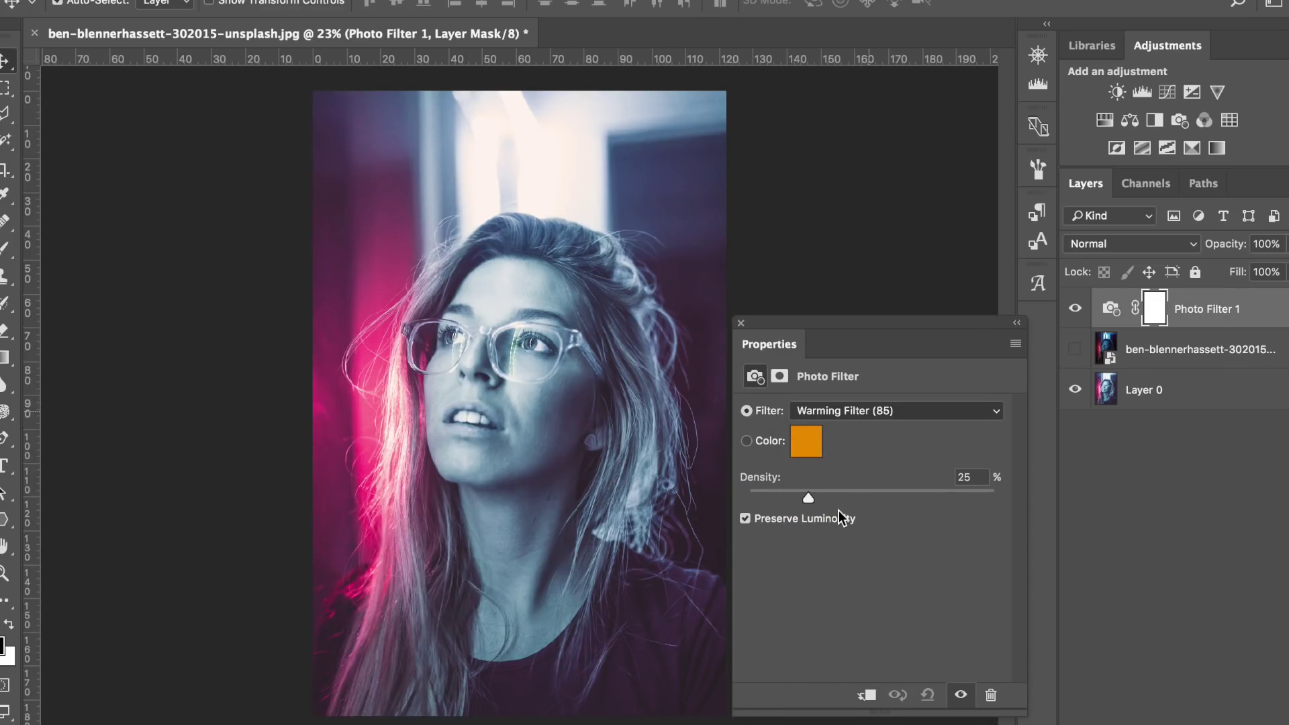
left_click_drag(808, 497, 1068, 490)
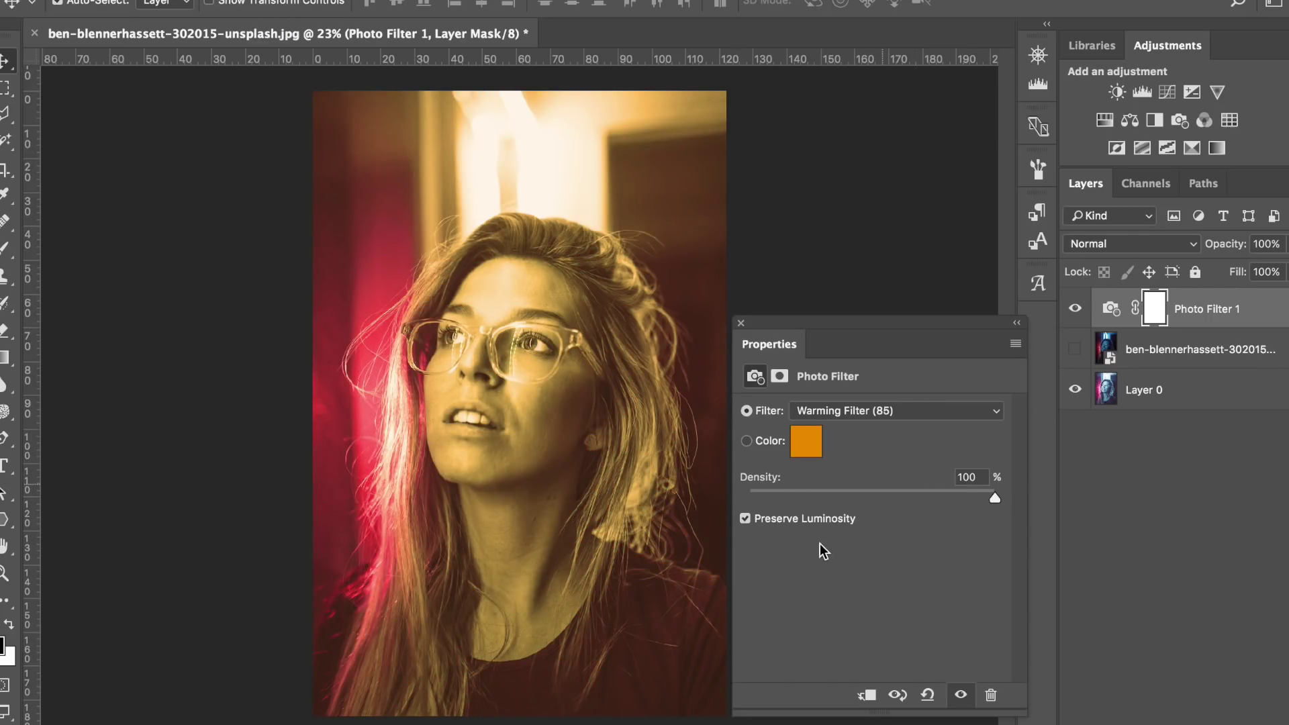
left_click(782, 491)
left_click(741, 323)
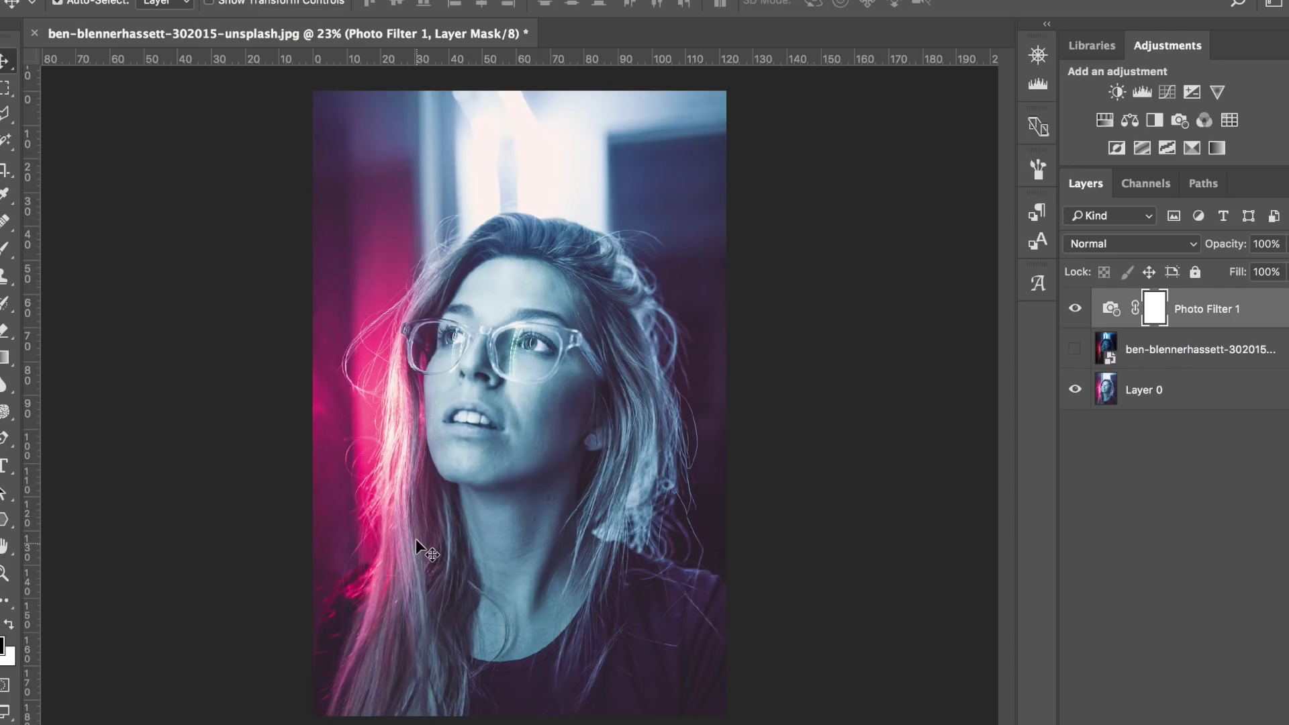
- Compare the original with the warmed edit by toggling the visibility of the original photo and Photo Filter layers
left_click(1075, 350)
left_click(1075, 309)
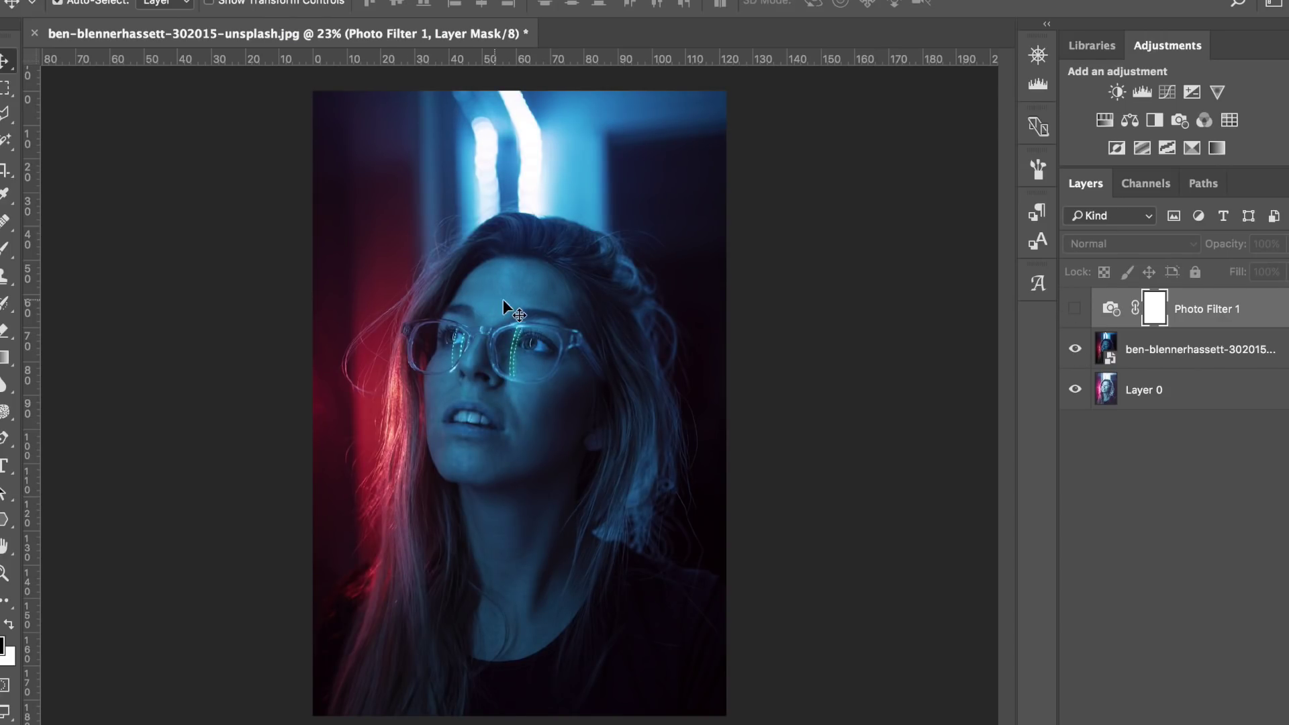
left_click(1075, 309)
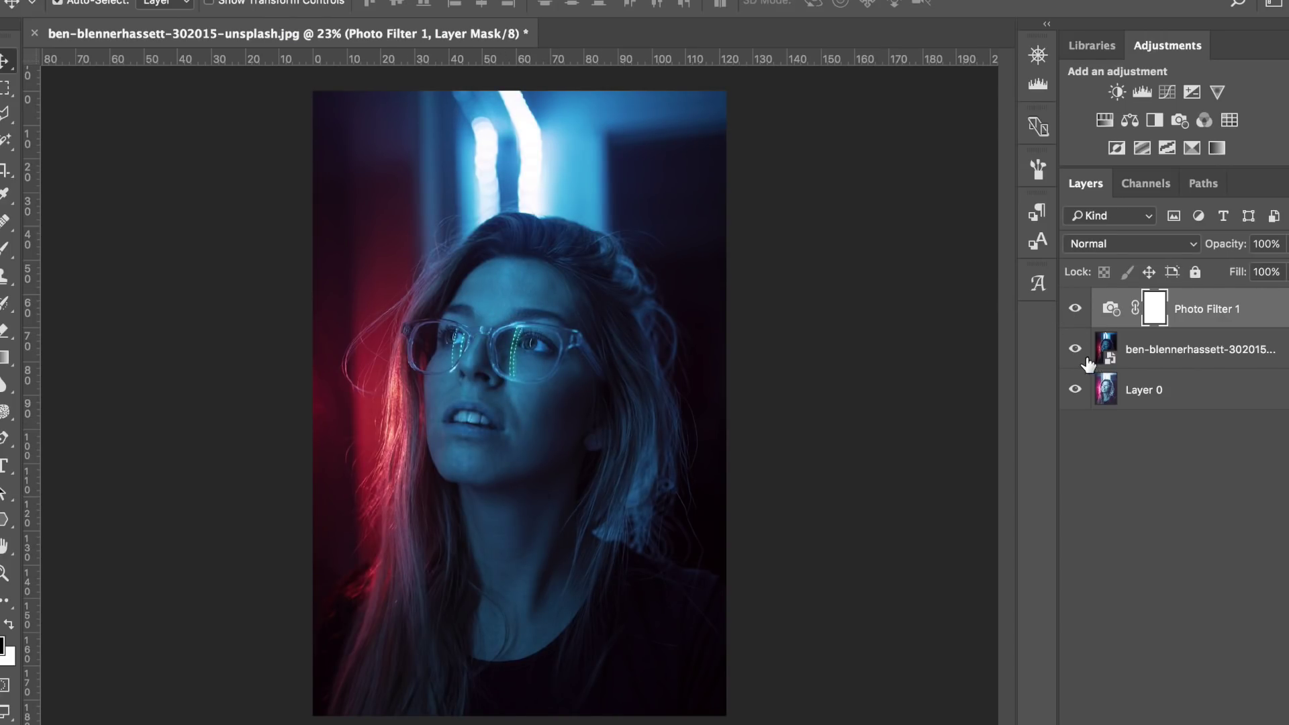
left_click(1075, 349)
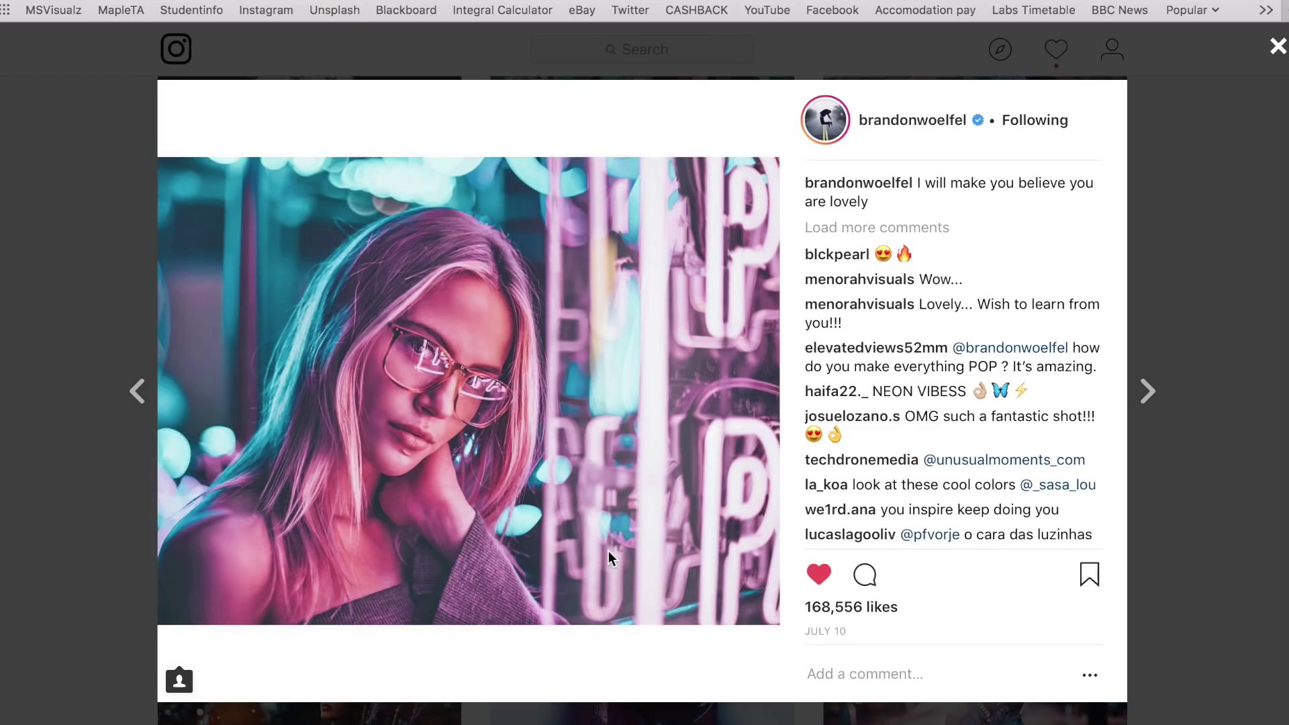
- Switch to Instagram in the browser, close the open post and browse Brandon Woelfel's photo grid for his colour styles
left_click(1186, 295)
scroll(1185, 296, "down", 5)
scroll(1185, 298, "down", 8)
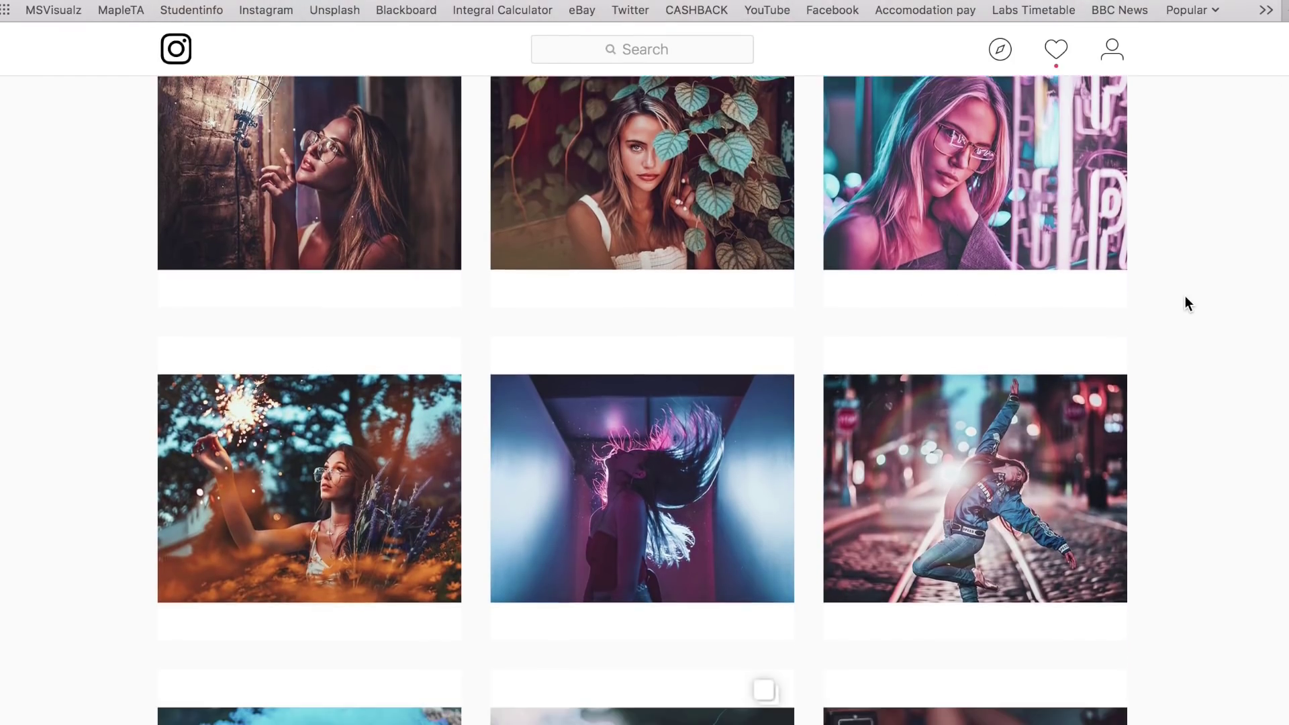
scroll(1185, 296, "down", 6)
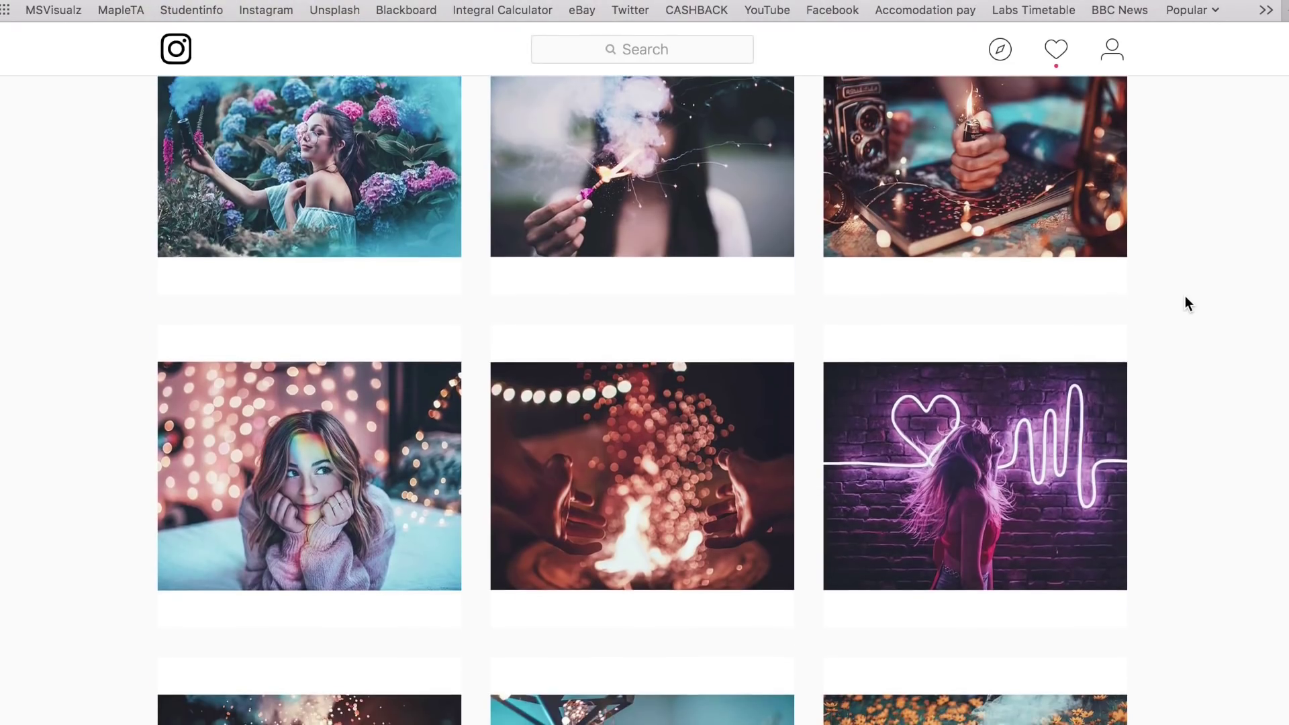
scroll(981, 283, "down", 3)
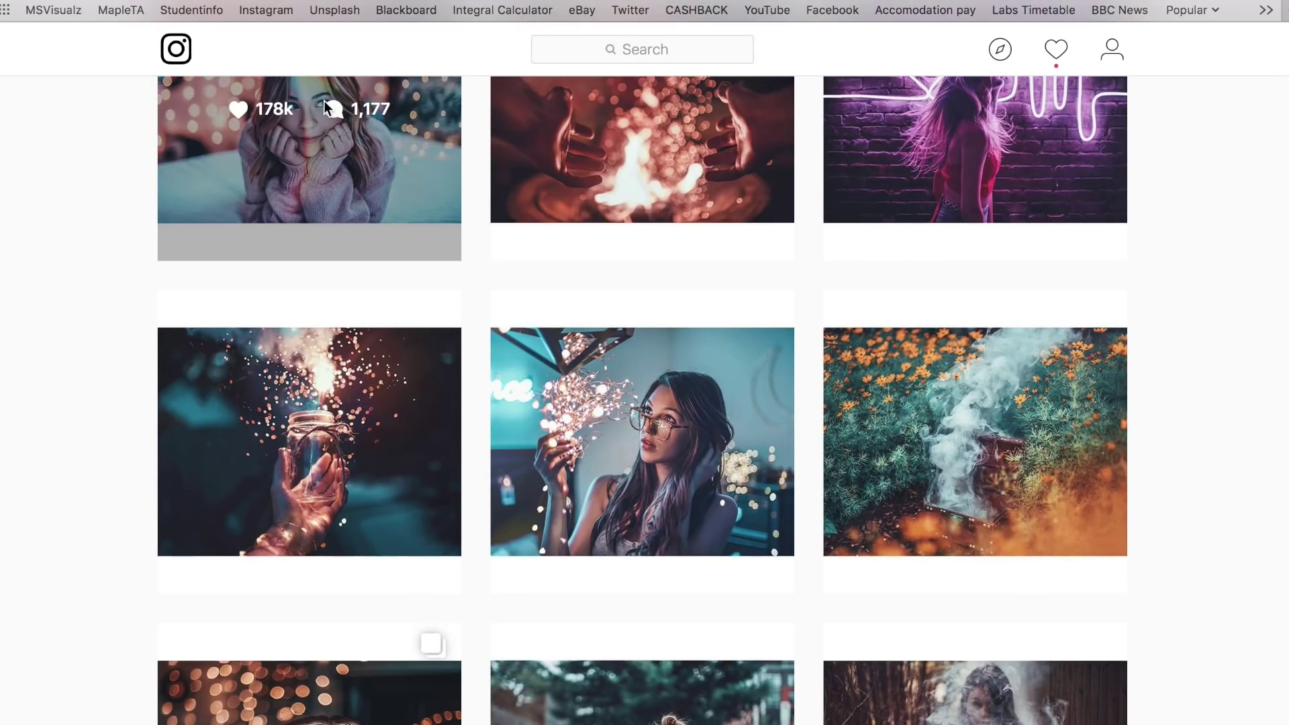
scroll(88, 361, "down", 4)
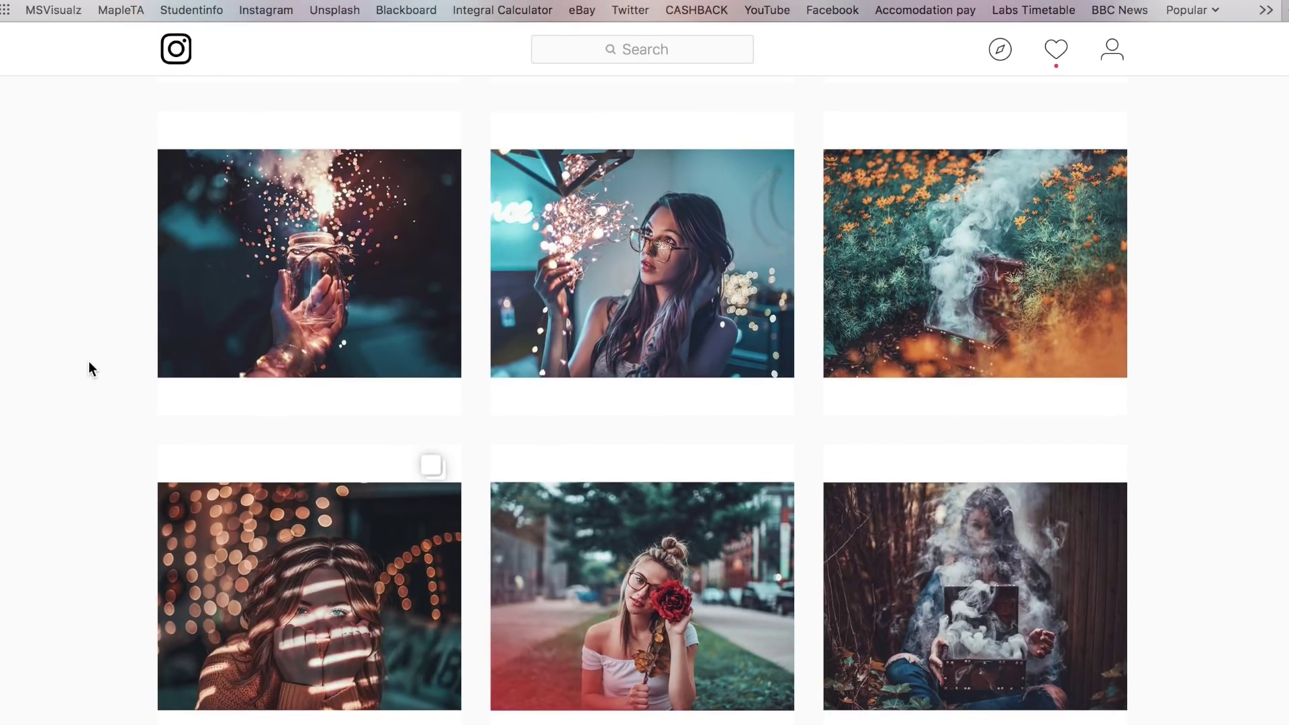
scroll(89, 361, "down", 8)
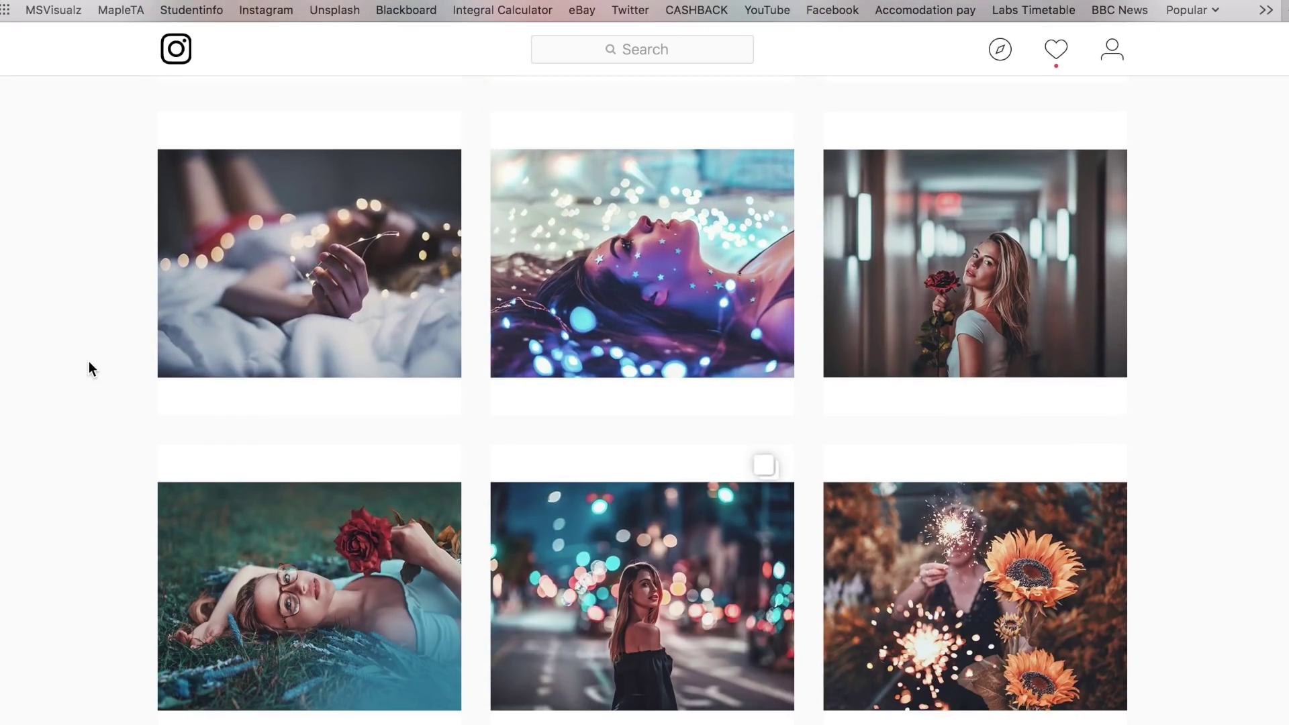
scroll(89, 361, "down", 2)
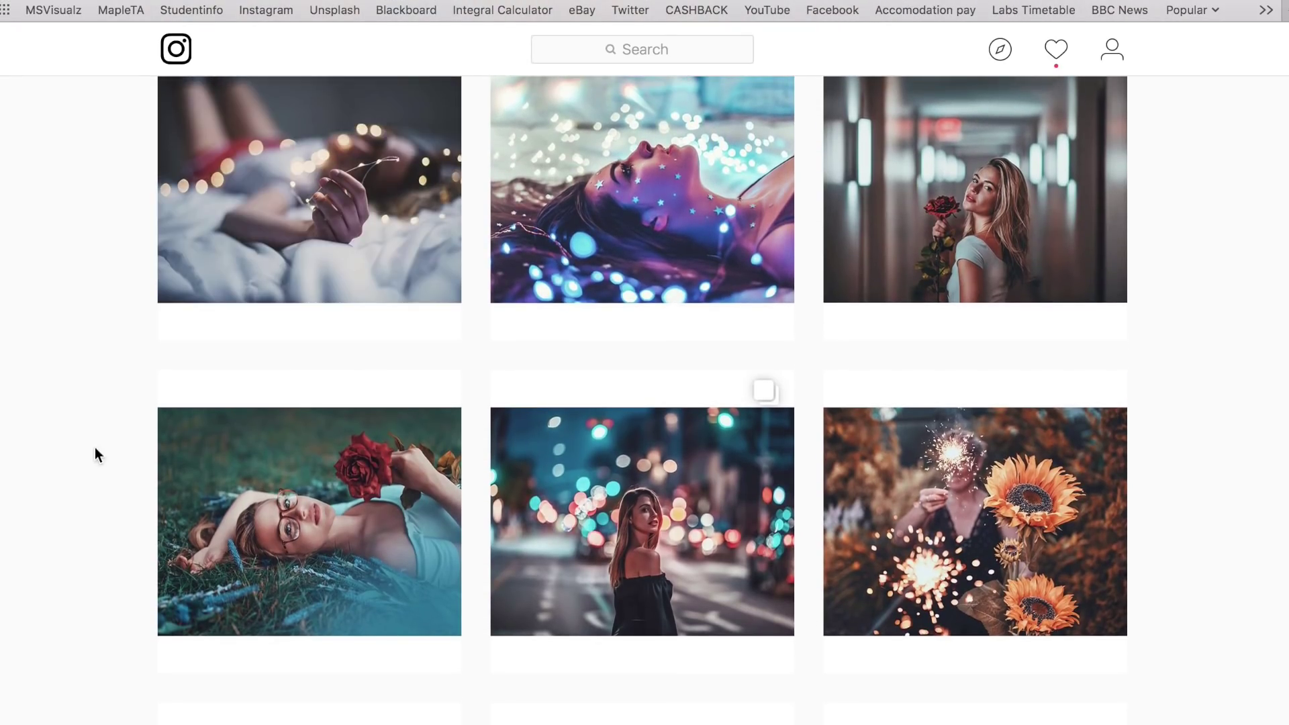
scroll(101, 477, "down", 1)
scroll(107, 496, "down", 5)
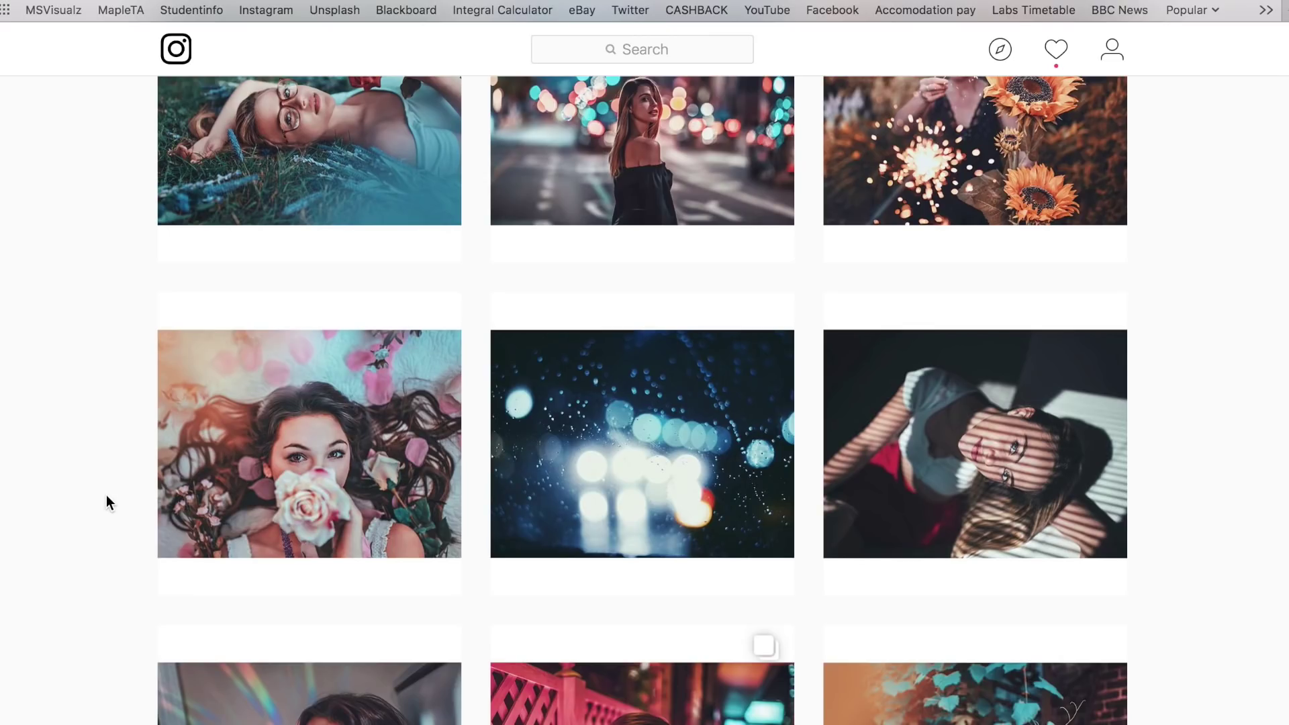
scroll(106, 494, "down", 2)
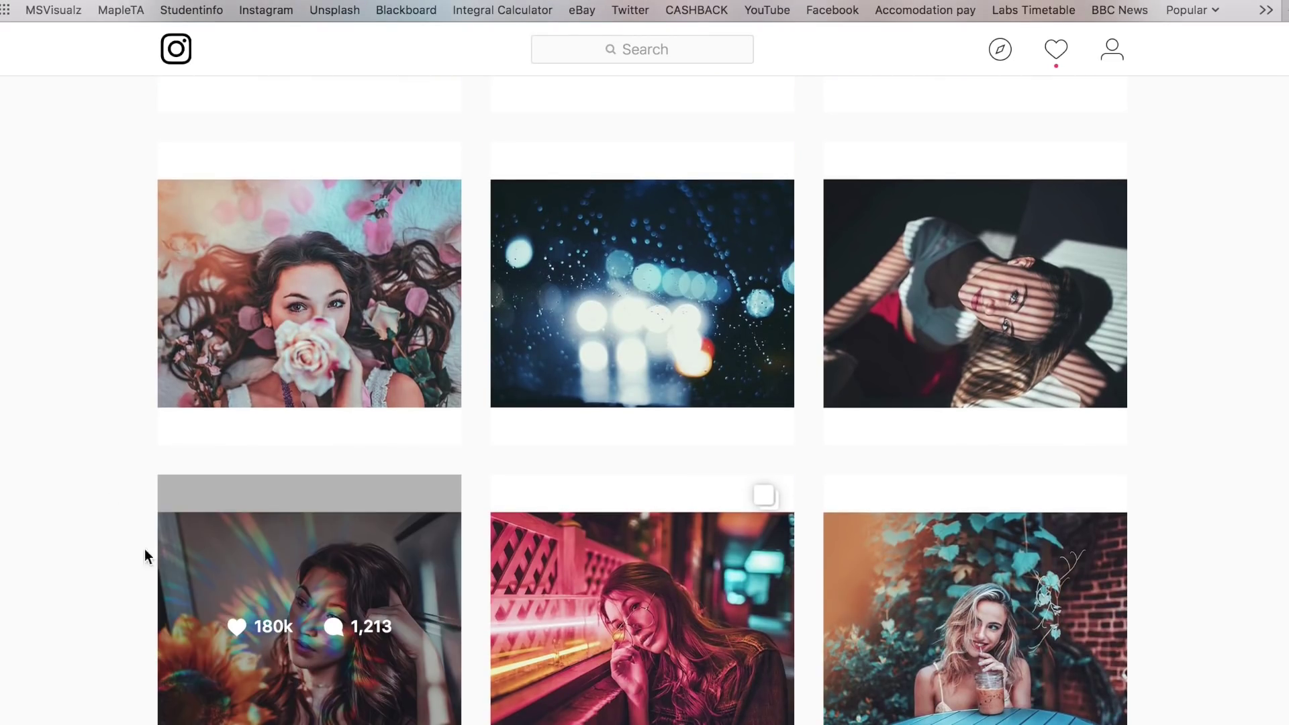